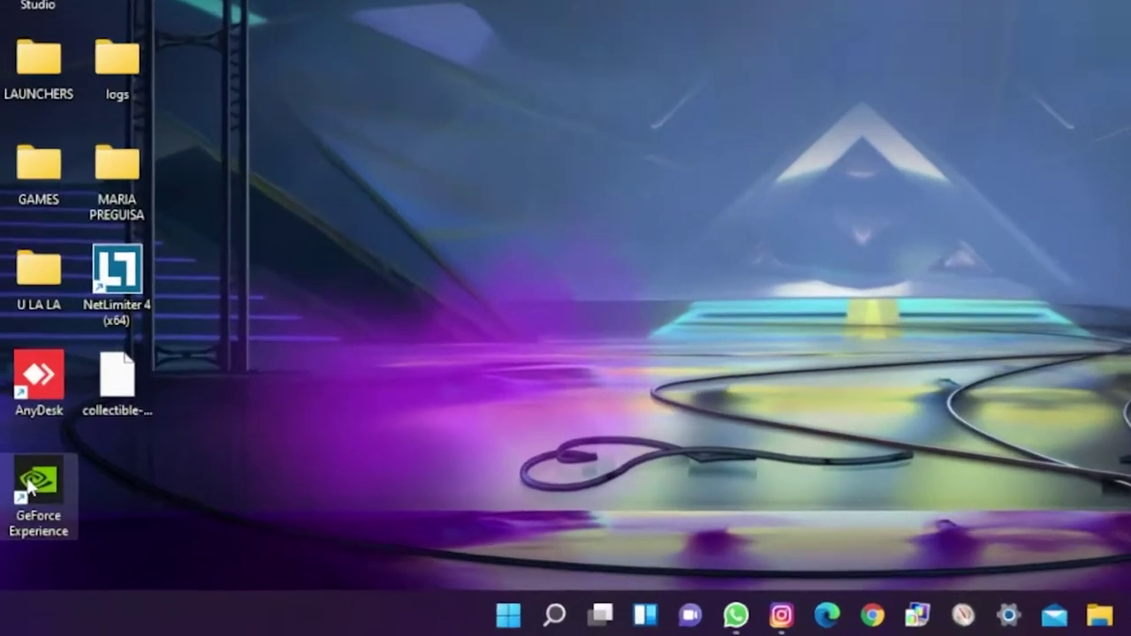
Step: Open GeForce Experience, move its window toward the middle of the desktop, and open its settings
{"action": "double_click", "coordinate": [25, 530]}
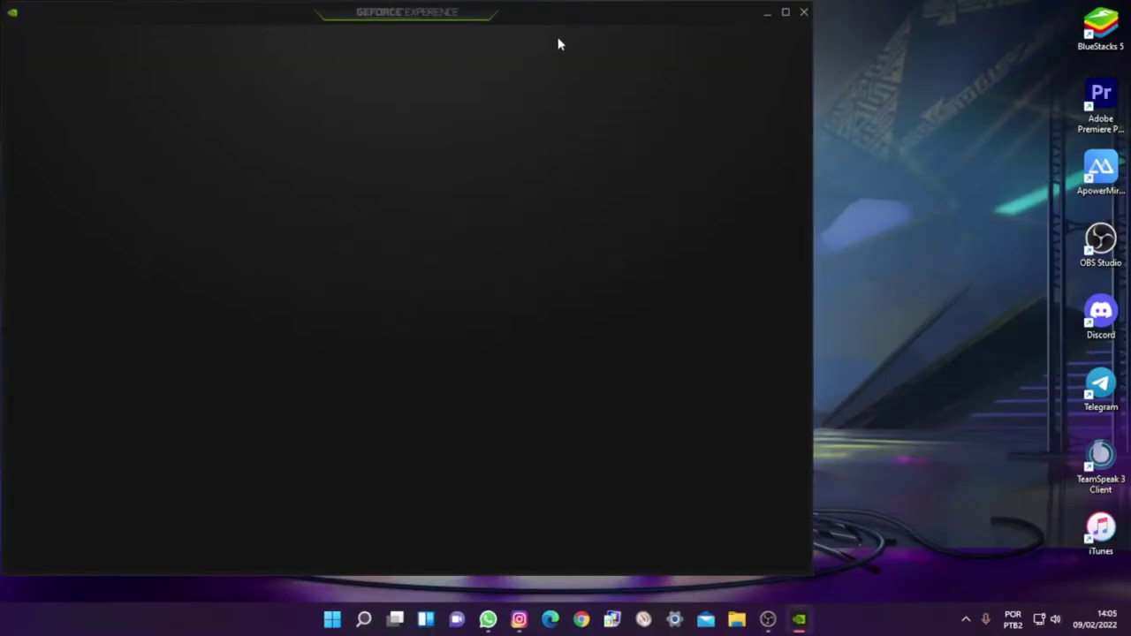
{"action": "left_click_drag", "start_coordinate": [559, 29], "coordinate": [727, 19]}
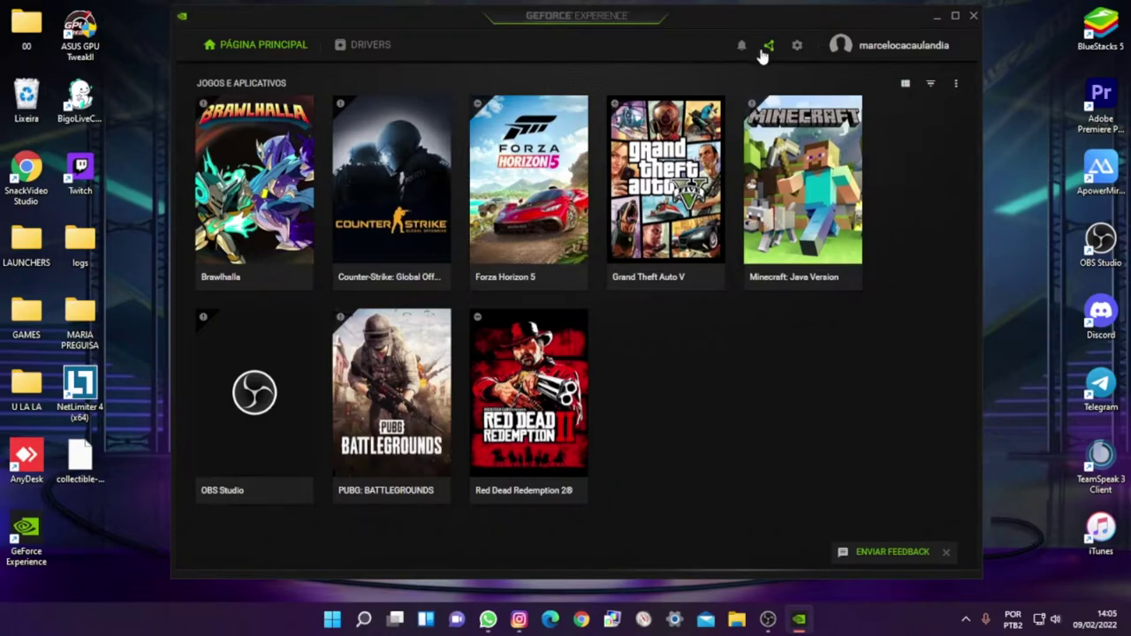
{"action": "left_click", "coordinate": [797, 45]}
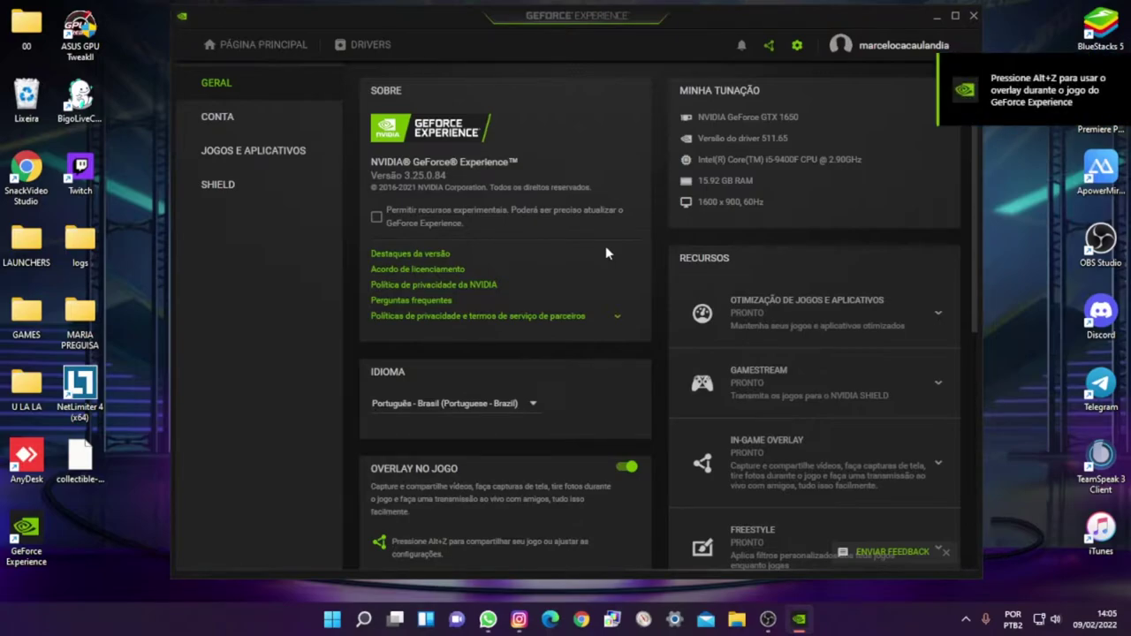
Step: Review the general settings and the system requirements listed for In-Game Overlay, and close the GeForce Experience window
{"action": "scroll", "coordinate": [446, 328], "scroll_direction": "down", "scroll_amount": 5}
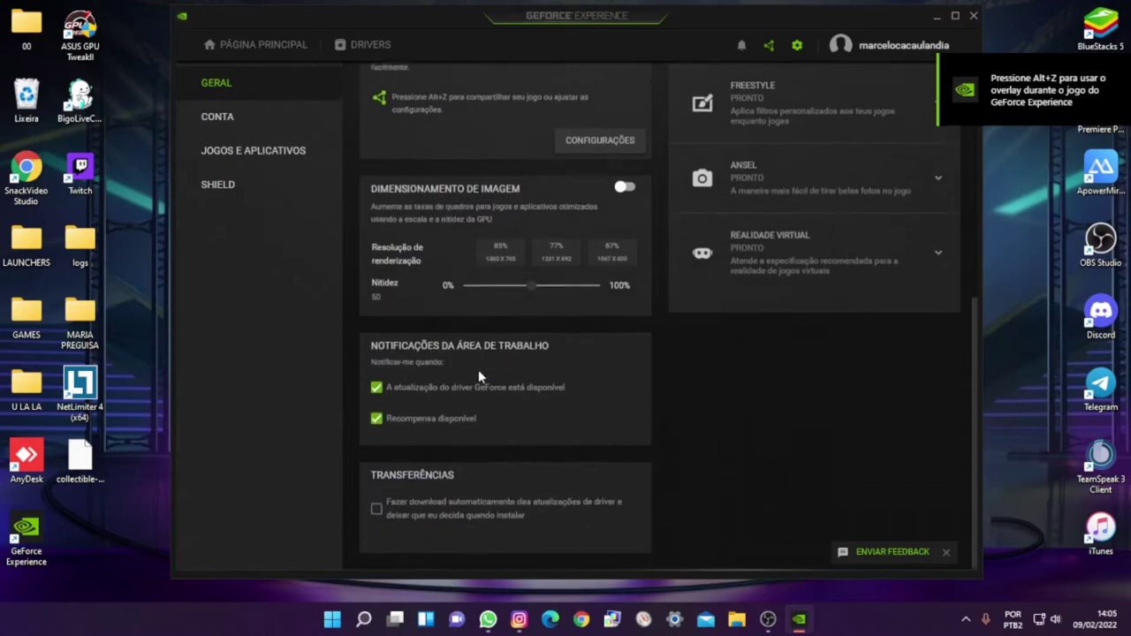
{"action": "scroll", "coordinate": [474, 397], "scroll_direction": "up", "scroll_amount": 5}
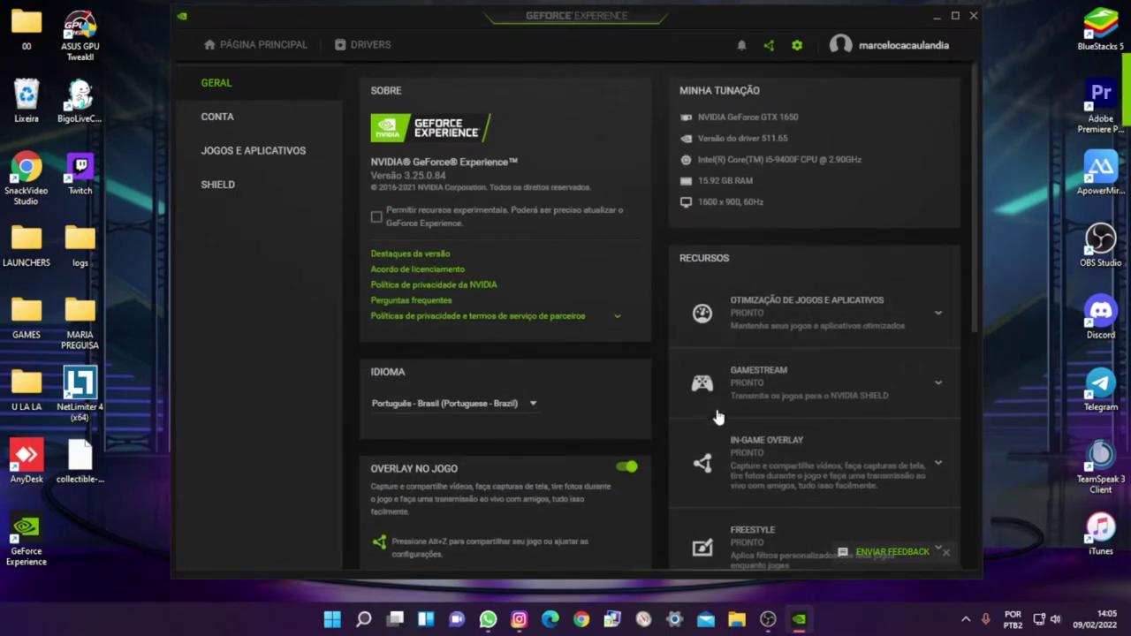
{"action": "scroll", "coordinate": [716, 425], "scroll_direction": "down", "scroll_amount": 2}
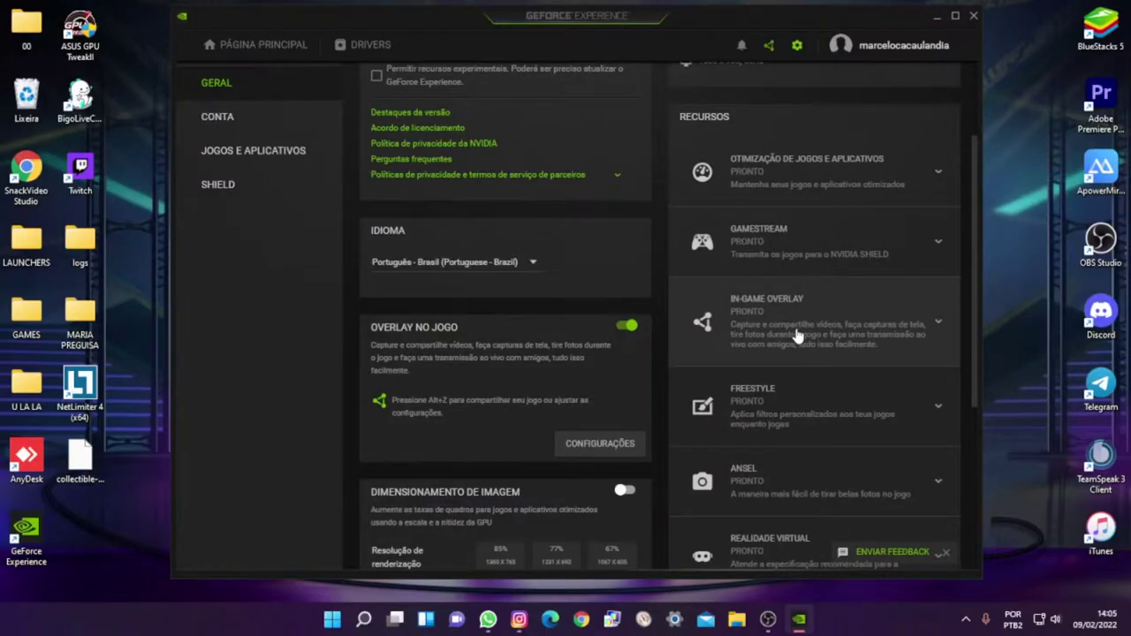
{"action": "left_click", "coordinate": [508, 314]}
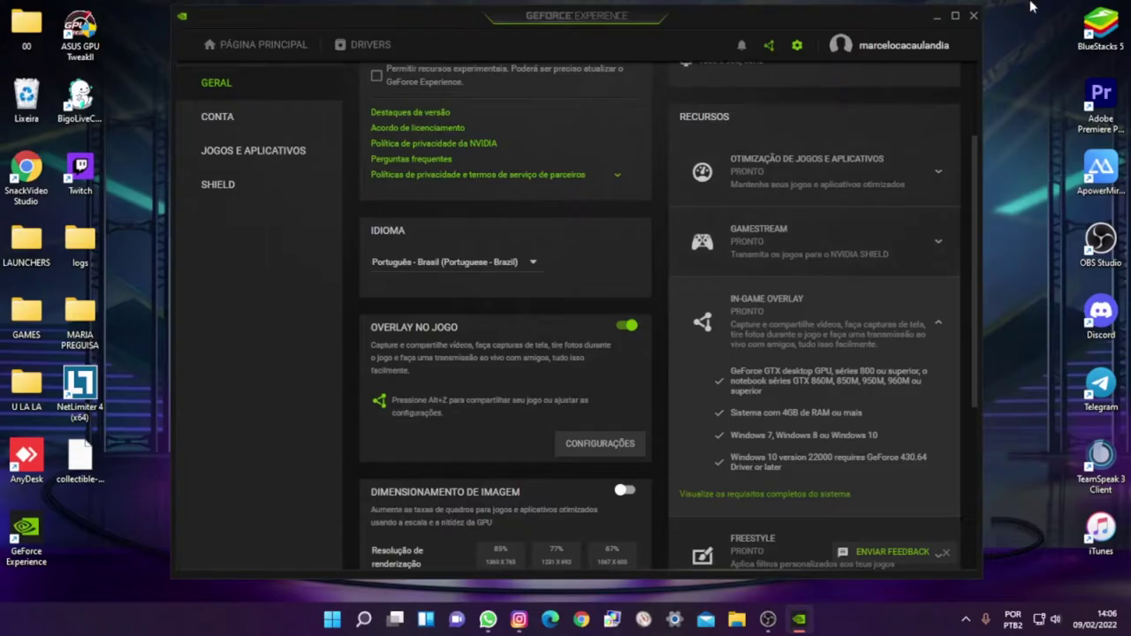
{"action": "left_click", "coordinate": [973, 16]}
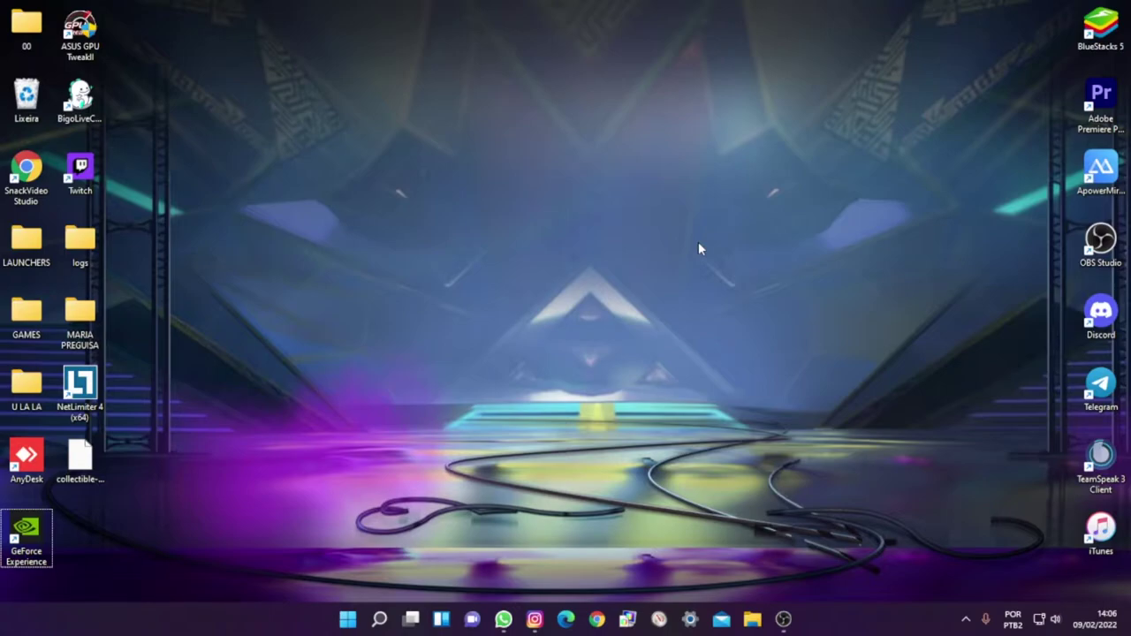
Step: Compare the quality presets Baixa, Média, Alta and Personalizado in the overlay's Instant Replay settings, and leave without saving
{"action": "key", "text": "alt+z"}
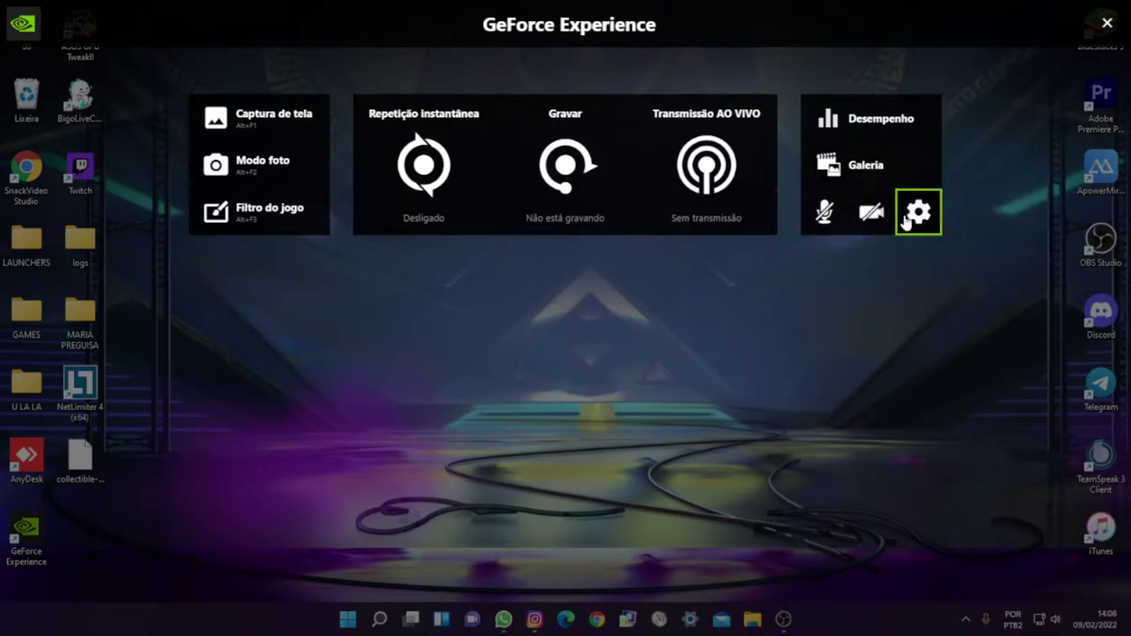
{"action": "left_click", "coordinate": [432, 177]}
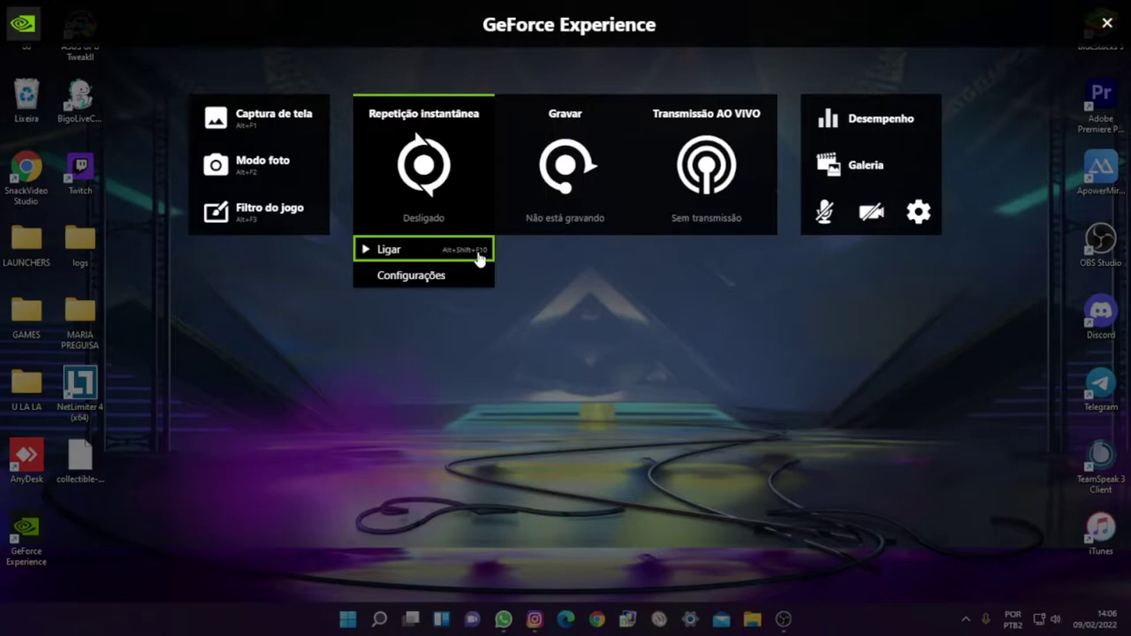
{"action": "left_click", "coordinate": [448, 275]}
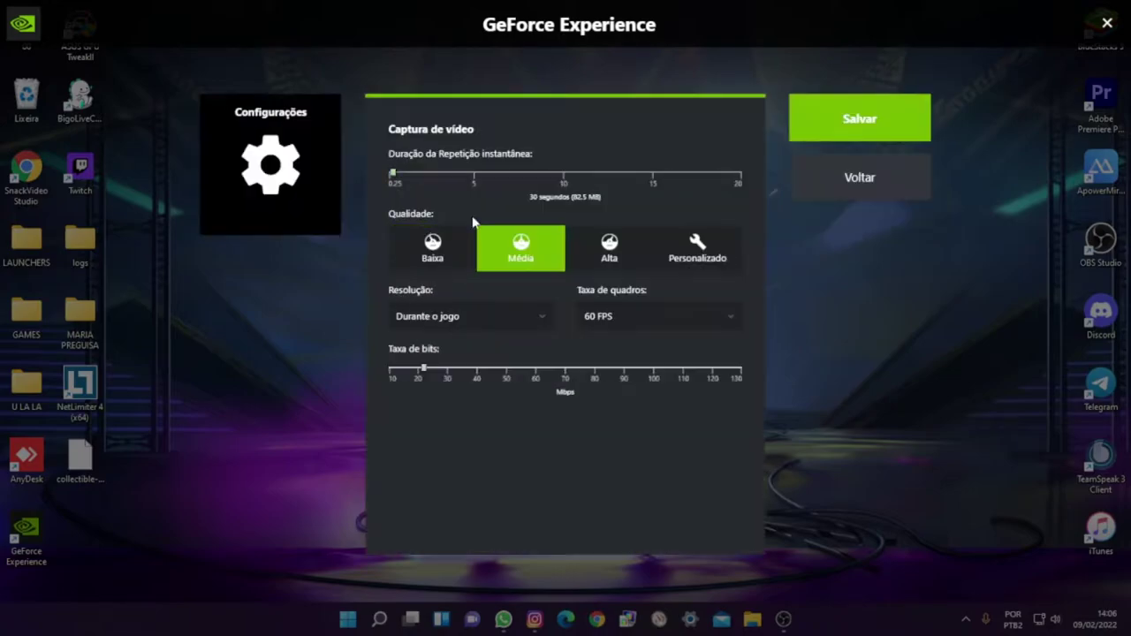
{"action": "left_click", "coordinate": [424, 252]}
{"action": "left_click", "coordinate": [518, 245]}
{"action": "left_click", "coordinate": [607, 246]}
{"action": "left_click", "coordinate": [702, 247]}
{"action": "left_click", "coordinate": [608, 265]}
{"action": "left_click", "coordinate": [519, 265]}
{"action": "left_click", "coordinate": [861, 183]}
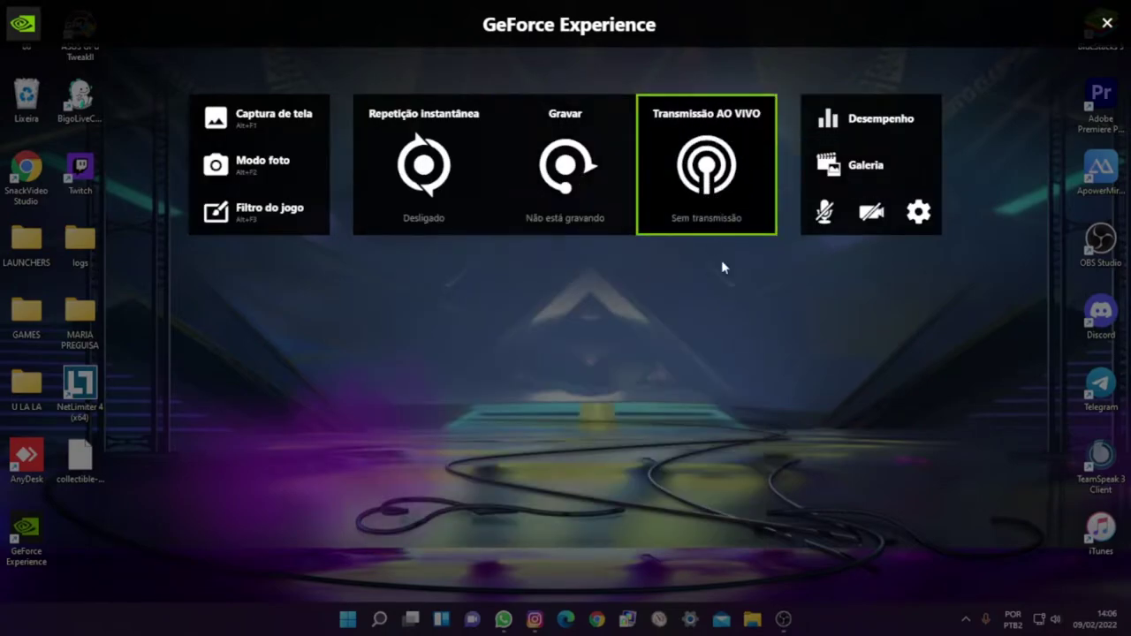
{"action": "left_click", "coordinate": [1106, 23]}
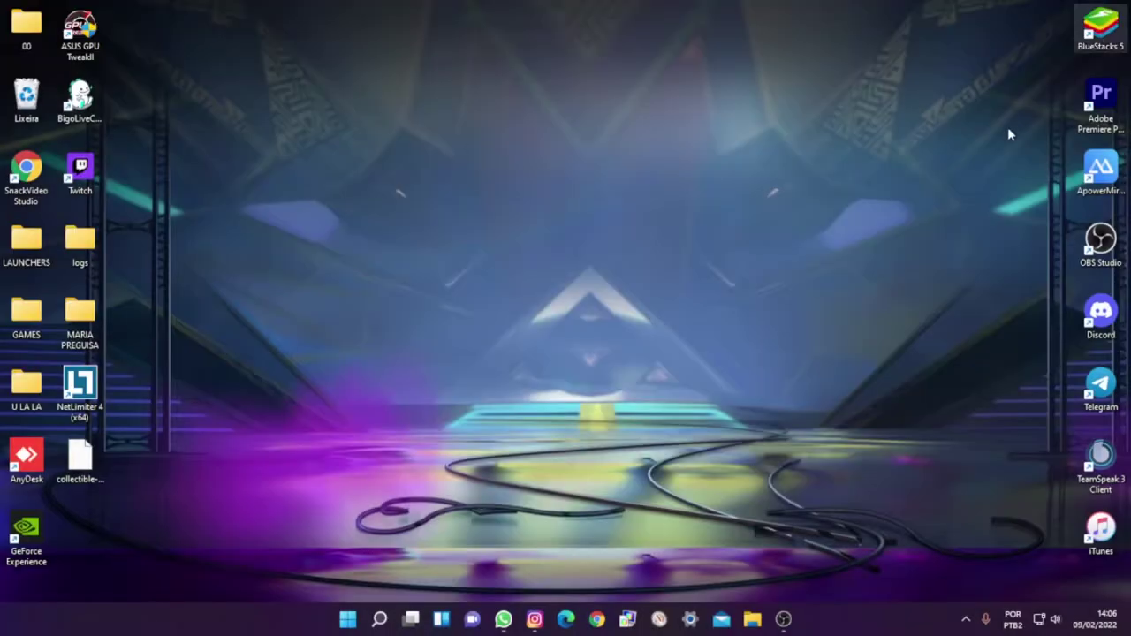
Step: Switch to OBS Studio and add the existing OVERLAY image as a visible source in the GRAVAÇÃO scene
{"action": "left_click", "coordinate": [783, 618]}
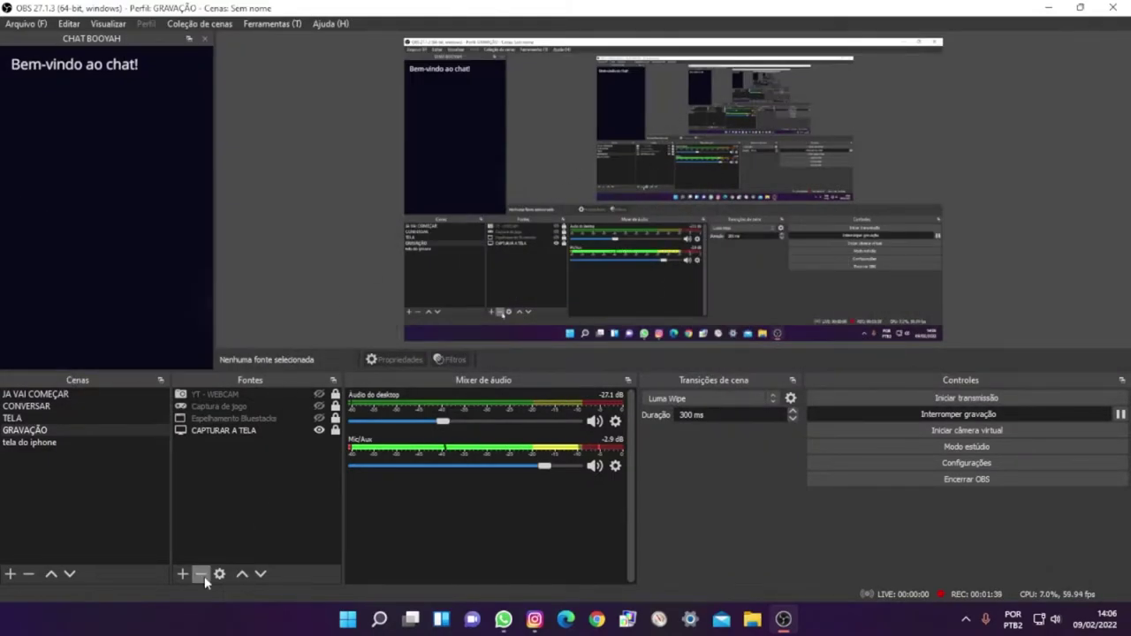
{"action": "left_click", "coordinate": [182, 575]}
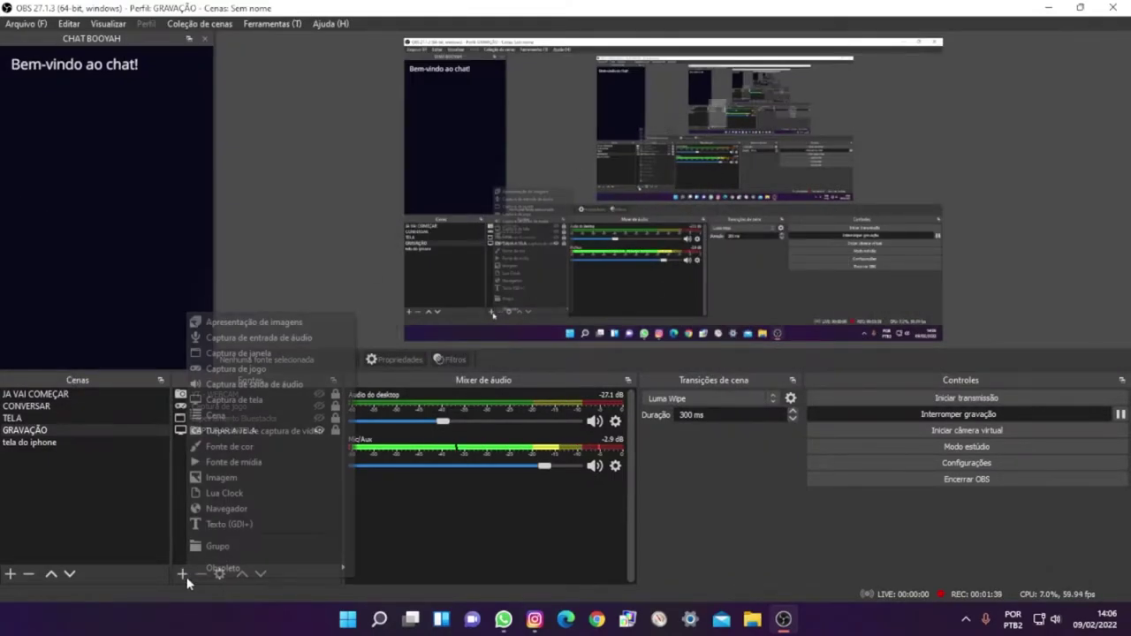
{"action": "left_click", "coordinate": [231, 480]}
{"action": "left_click", "coordinate": [475, 252]}
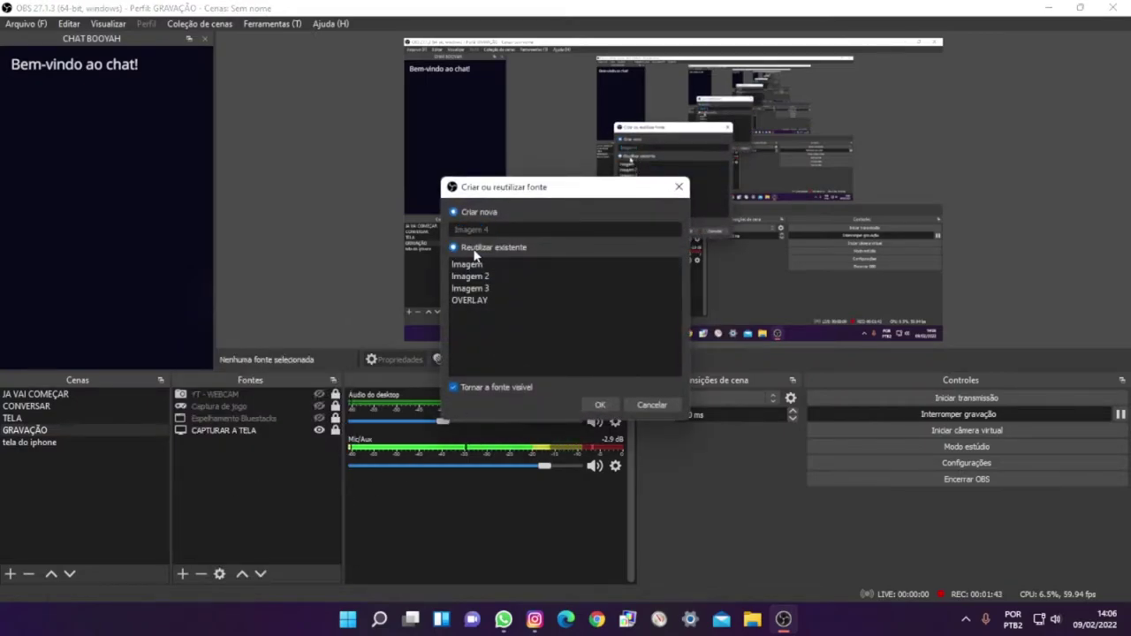
{"action": "left_click", "coordinate": [469, 300]}
{"action": "left_click", "coordinate": [598, 405]}
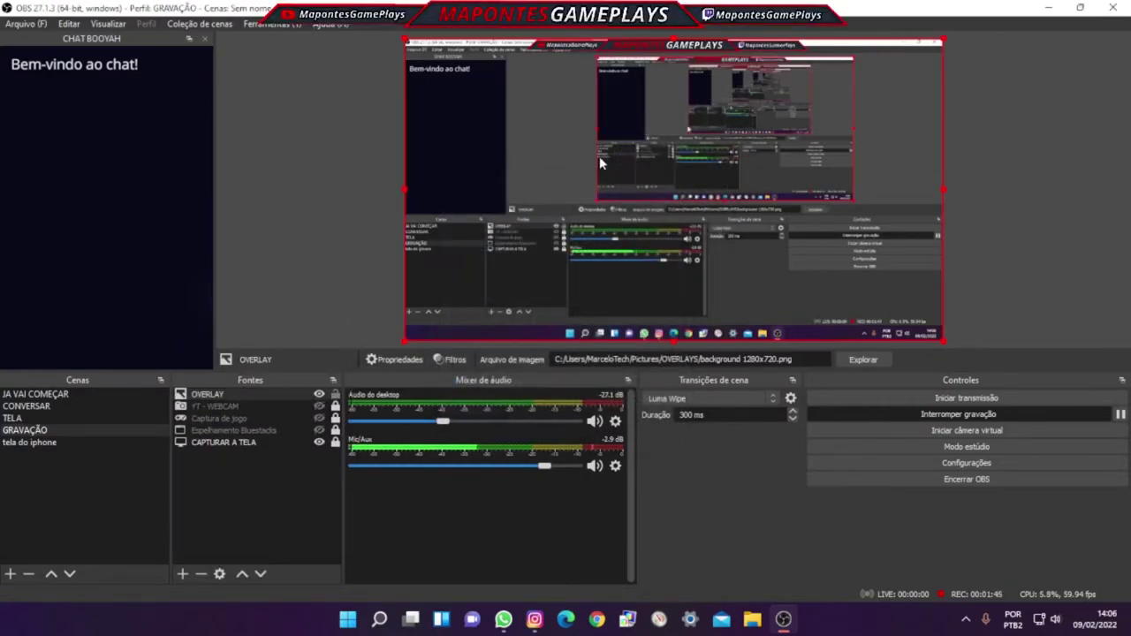
Step: Shrink the OVERLAY image in the preview and remove that source from the GRAVAÇÃO scene
{"action": "left_click_drag", "start_coordinate": [944, 340], "coordinate": [893, 217]}
{"action": "left_click", "coordinate": [200, 574]}
{"action": "left_click", "coordinate": [583, 326]}
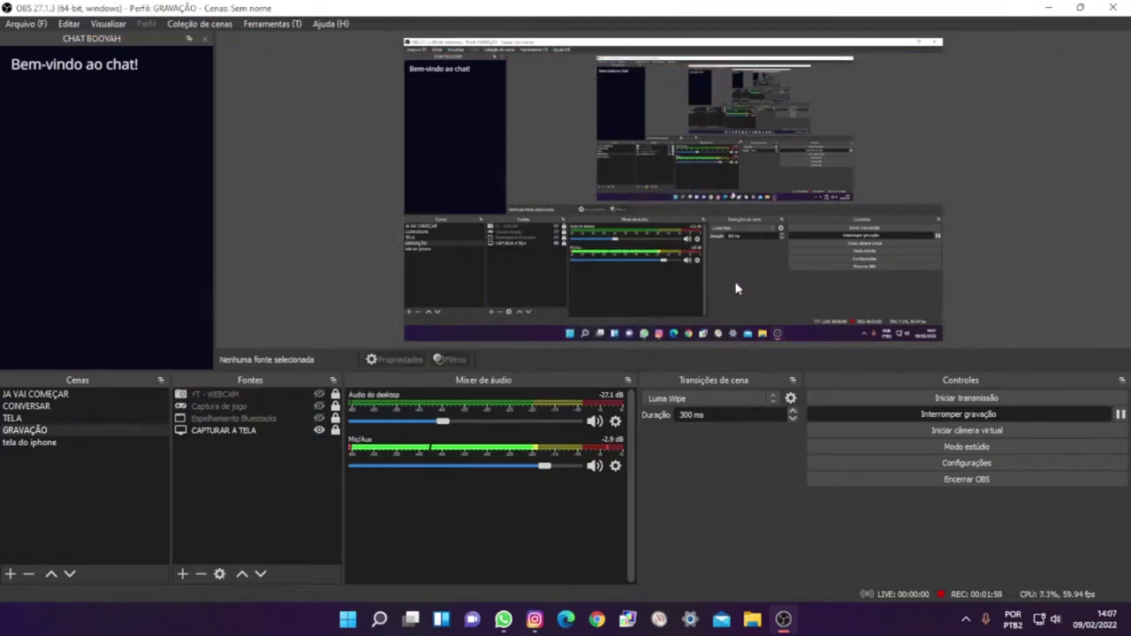
Step: Return to the GeForce Experience overlay and examine the custom overlay slots in the live broadcast settings
{"action": "key", "text": "super+d"}
{"action": "key", "text": "alt+z"}
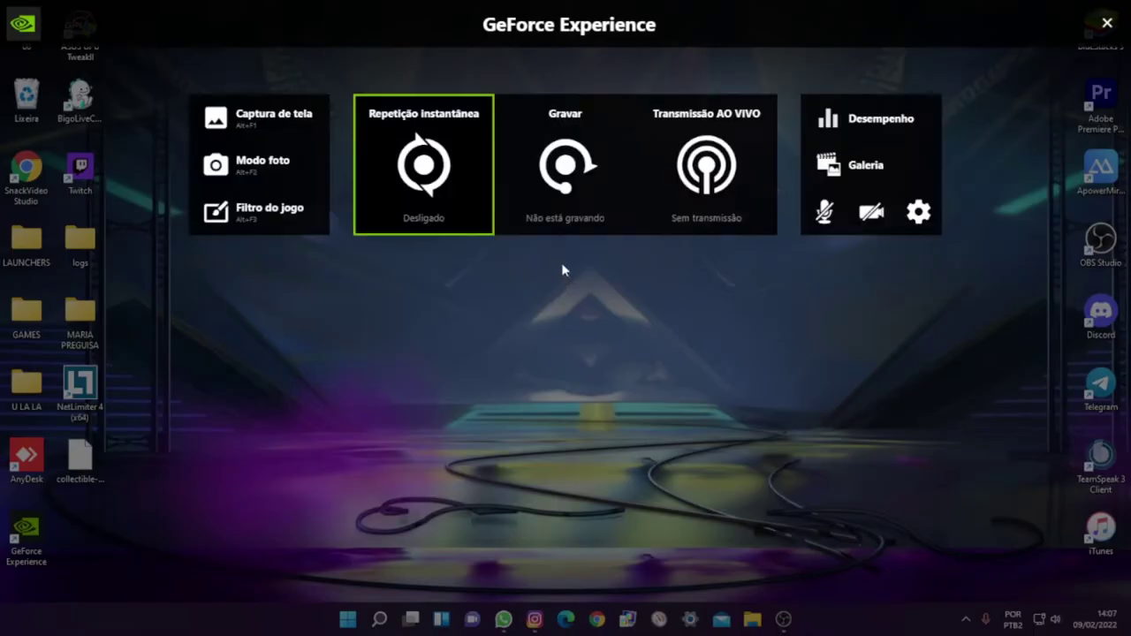
{"action": "left_click", "coordinate": [741, 172]}
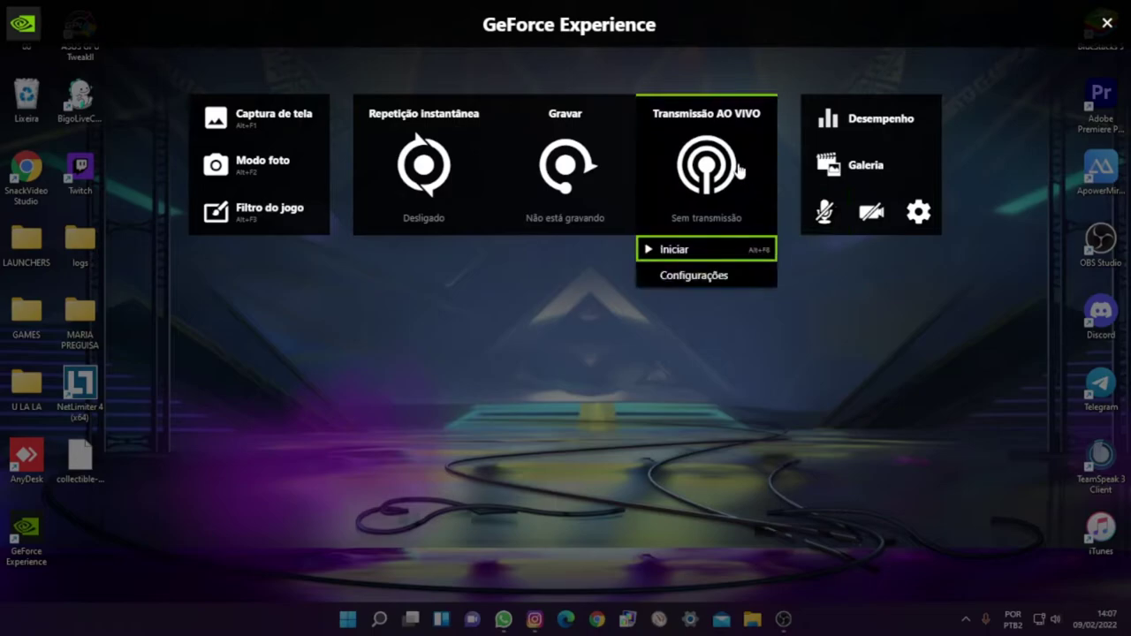
{"action": "left_click", "coordinate": [696, 277]}
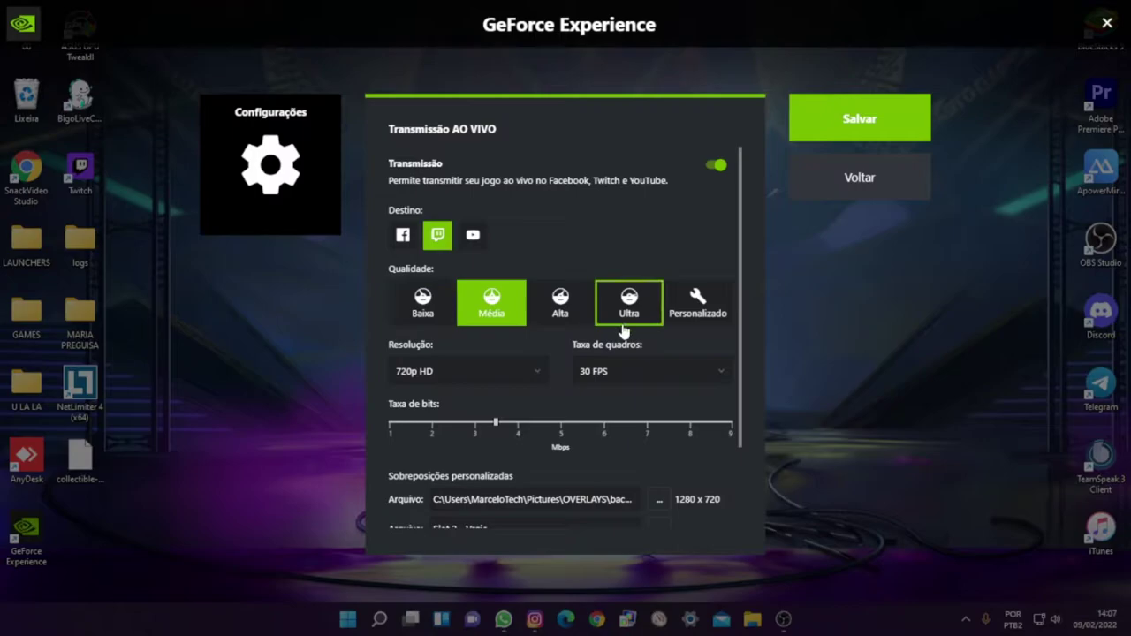
{"action": "scroll", "coordinate": [601, 353], "scroll_direction": "down", "scroll_amount": 2}
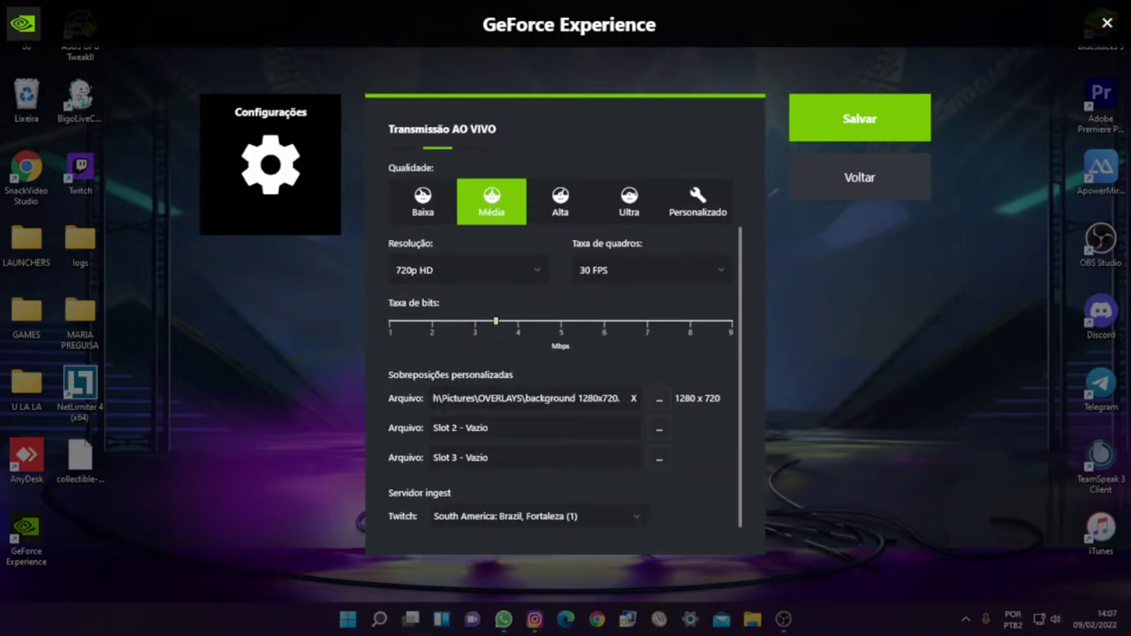
Step: Assign IMG_2181-removebg-preview.png from the EU pictures folder to the second custom overlay slot
{"action": "left_click", "coordinate": [656, 430]}
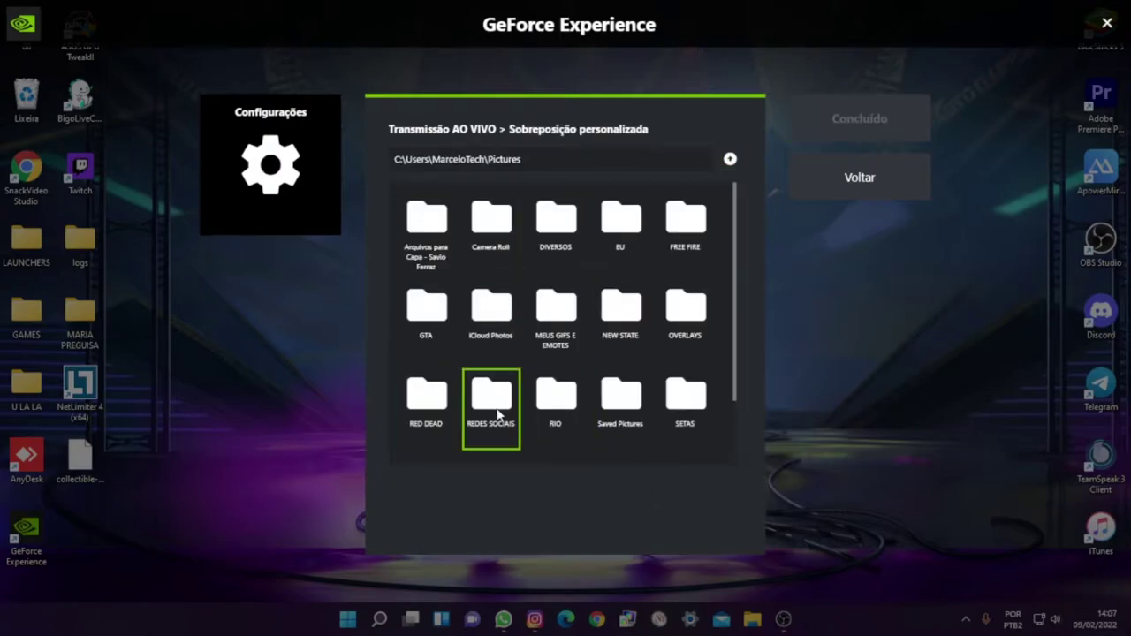
{"action": "scroll", "coordinate": [440, 398], "scroll_direction": "down", "scroll_amount": 2}
{"action": "scroll", "coordinate": [491, 411], "scroll_direction": "up", "scroll_amount": 2}
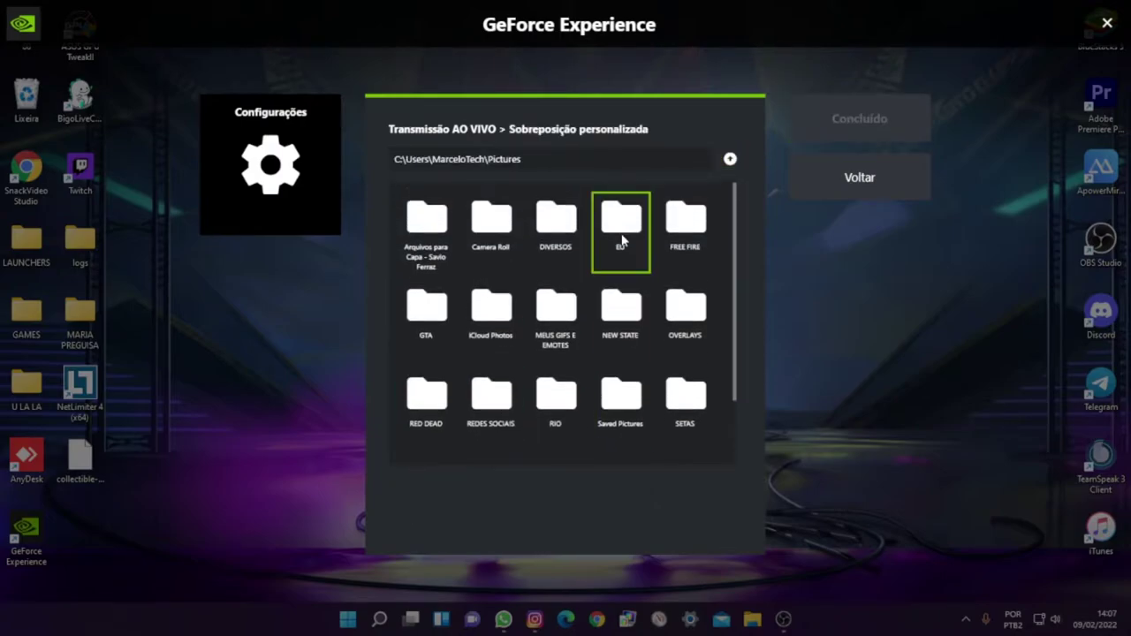
{"action": "double_click", "coordinate": [619, 228]}
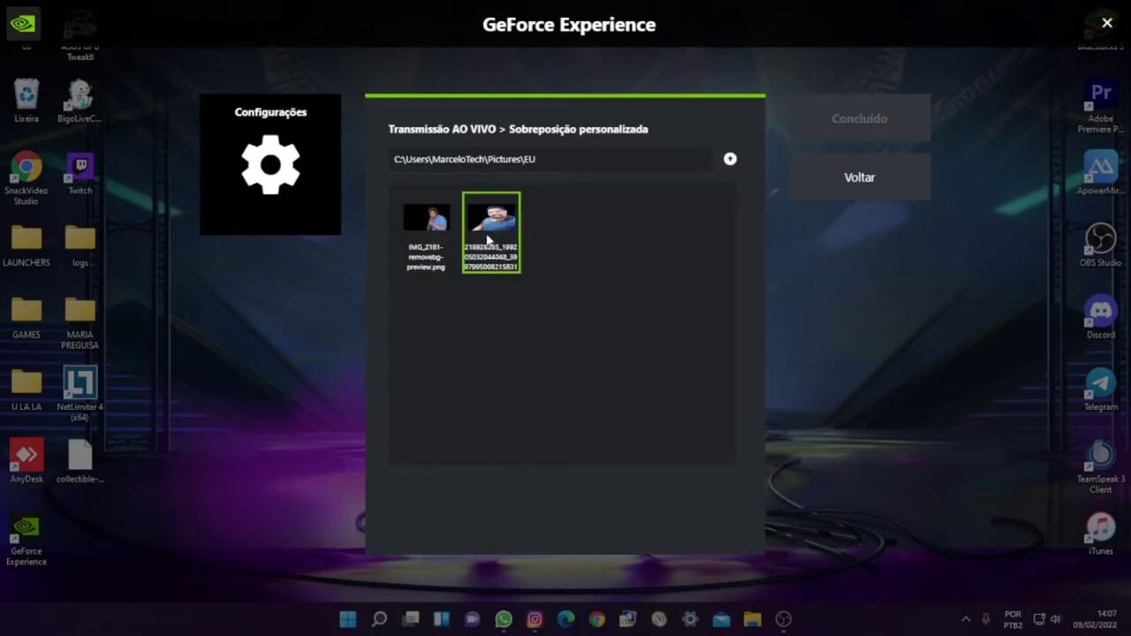
{"action": "left_click", "coordinate": [427, 238]}
{"action": "left_click", "coordinate": [924, 115]}
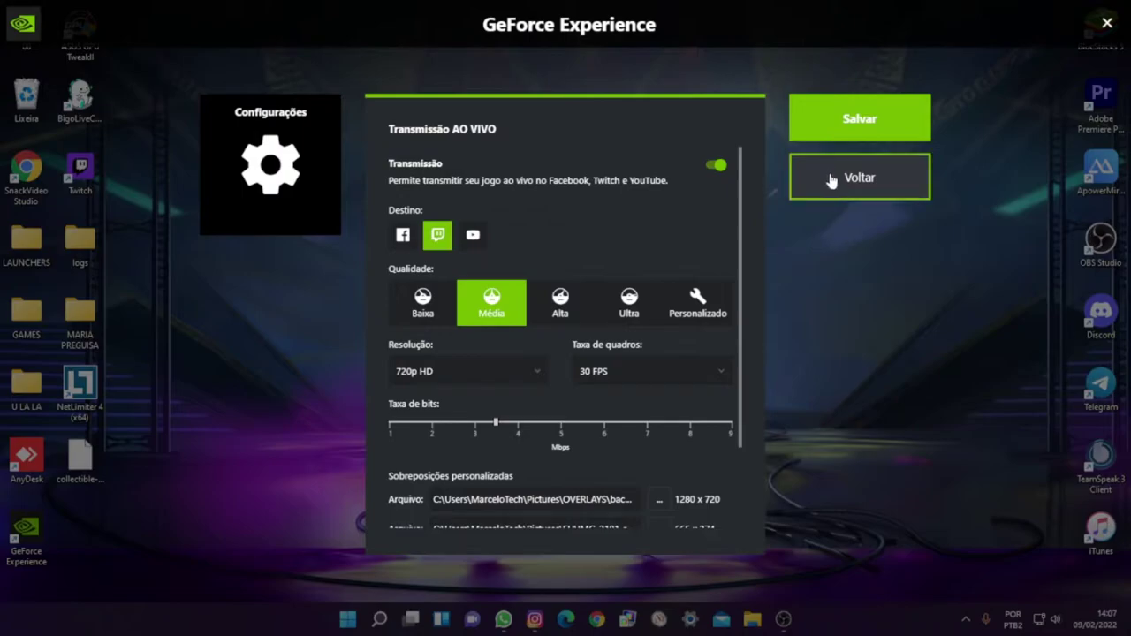
Step: Clear the image from the second custom overlay slot, leave the broadcast settings without saving, and close the overlay
{"action": "scroll", "coordinate": [607, 369], "scroll_direction": "down", "scroll_amount": 3}
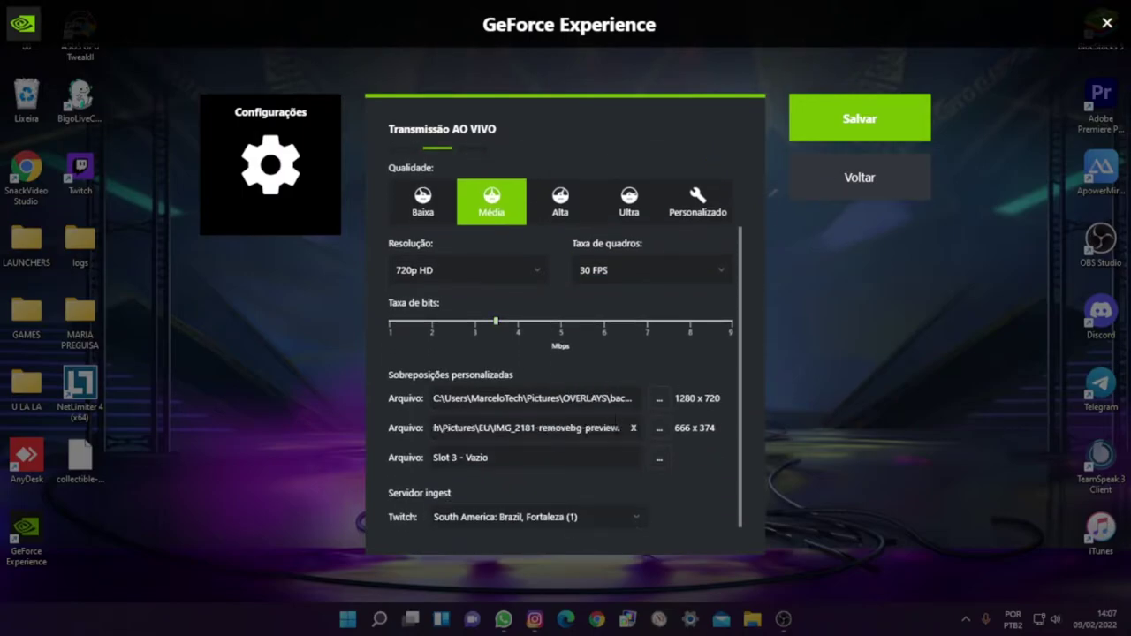
{"action": "left_click", "coordinate": [632, 428]}
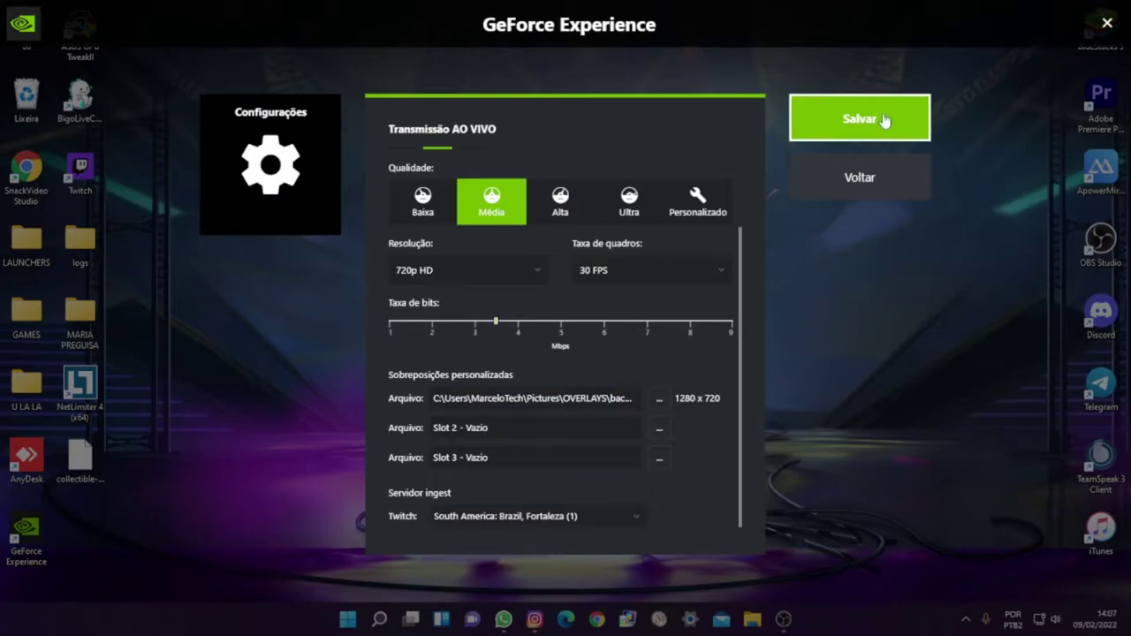
{"action": "left_click", "coordinate": [878, 186]}
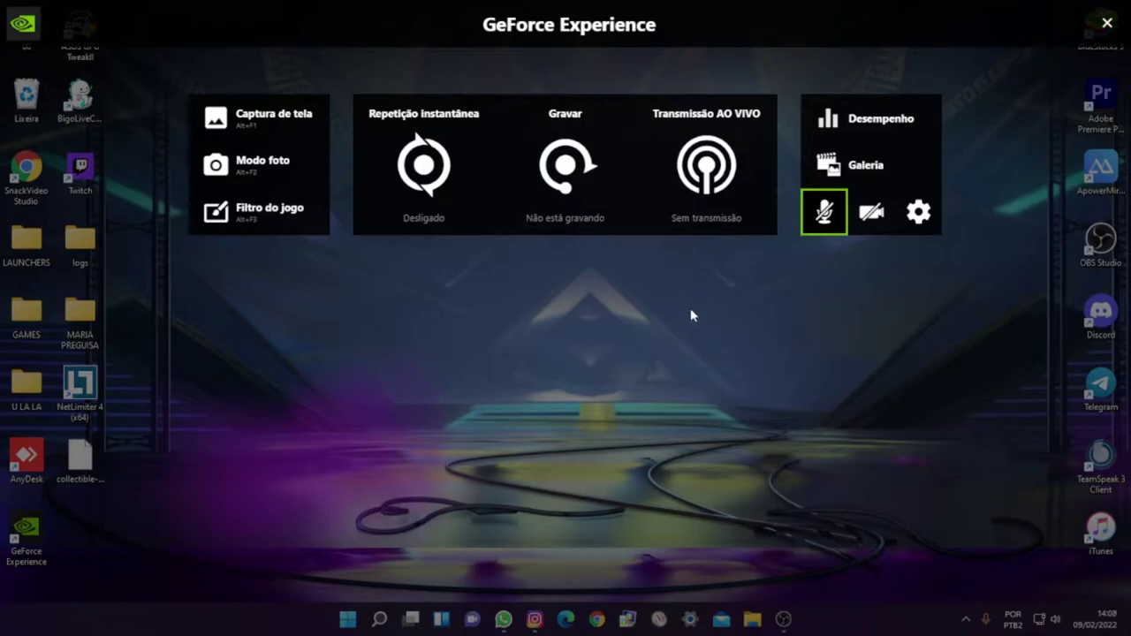
{"action": "key", "text": "alt+z"}
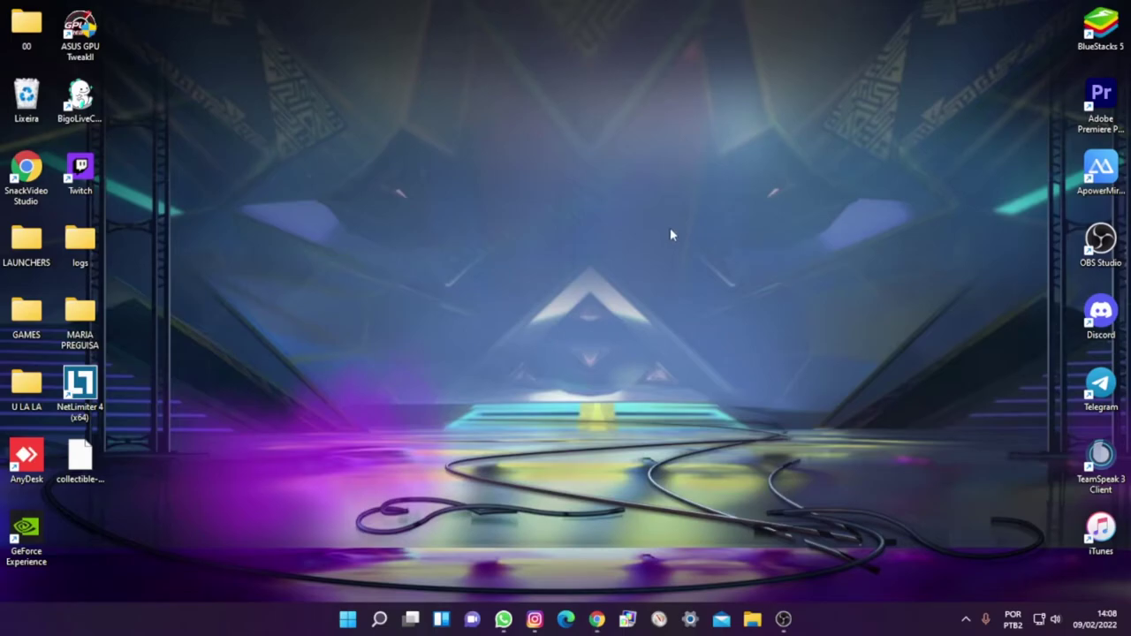
Step: Reopen the live broadcast settings and check the first custom overlay slot's image in the OVERLAYS folder without changing it
{"action": "key", "text": "alt+z"}
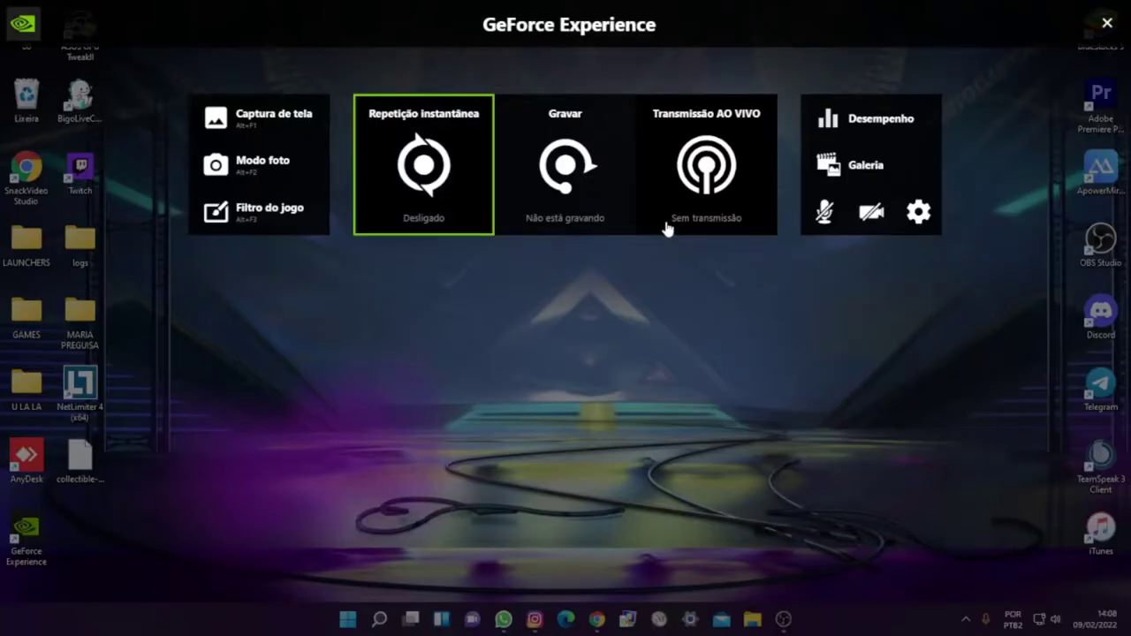
{"action": "left_click", "coordinate": [709, 202]}
{"action": "left_click", "coordinate": [677, 278]}
{"action": "scroll", "coordinate": [564, 339], "scroll_direction": "down", "scroll_amount": 3}
{"action": "left_click", "coordinate": [662, 400]}
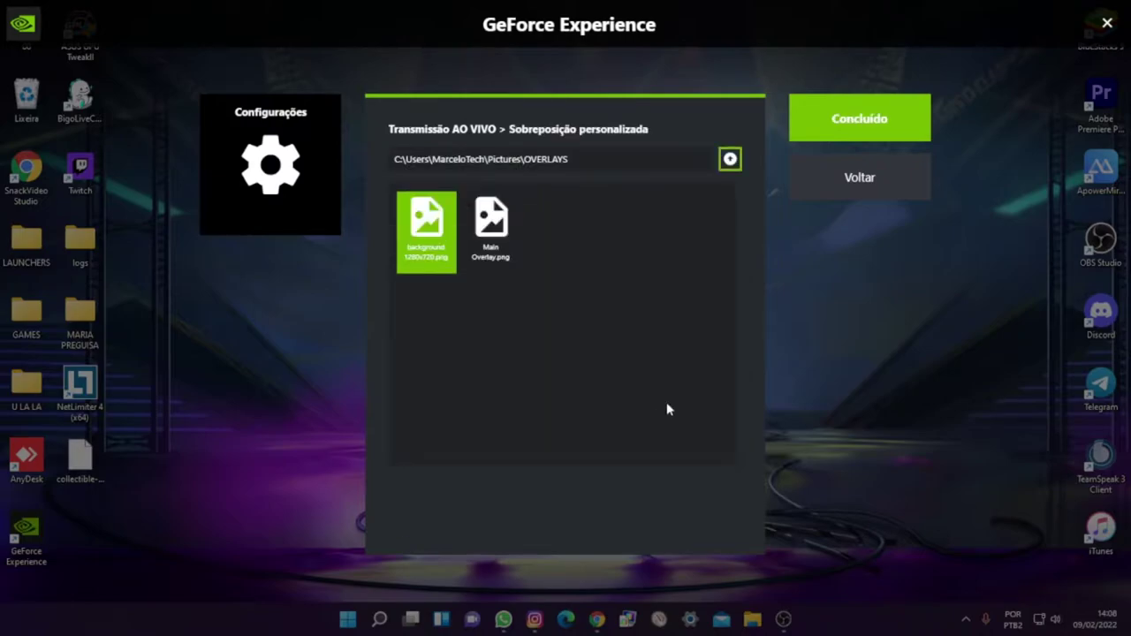
{"action": "left_click", "coordinate": [853, 177]}
Step: Clear the background 1280x720.png file from the first custom overlay slot
{"action": "triple_click", "coordinate": [546, 492]}
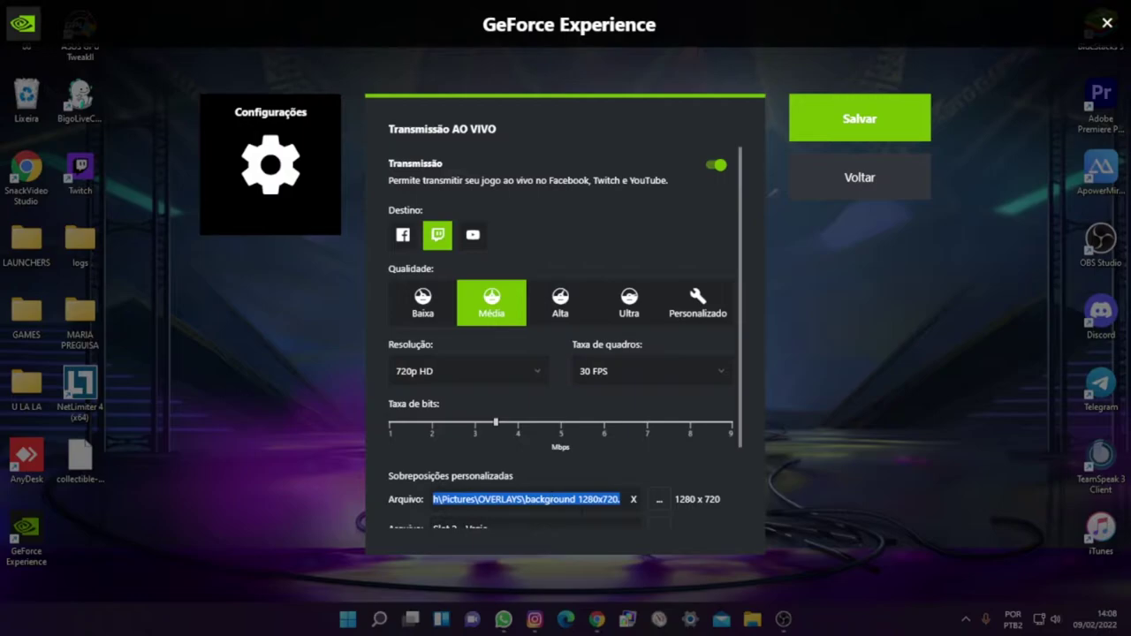
{"action": "left_click", "coordinate": [633, 499]}
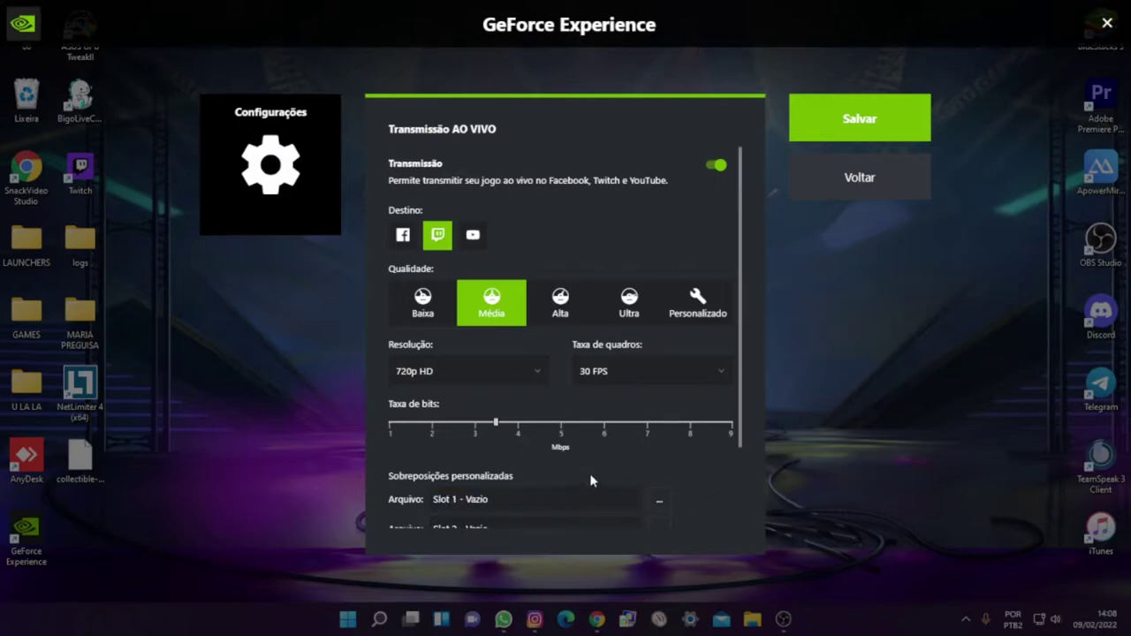
{"action": "scroll", "coordinate": [632, 458], "scroll_direction": "down", "scroll_amount": 2}
{"action": "scroll", "coordinate": [566, 397], "scroll_direction": "up", "scroll_amount": 1}
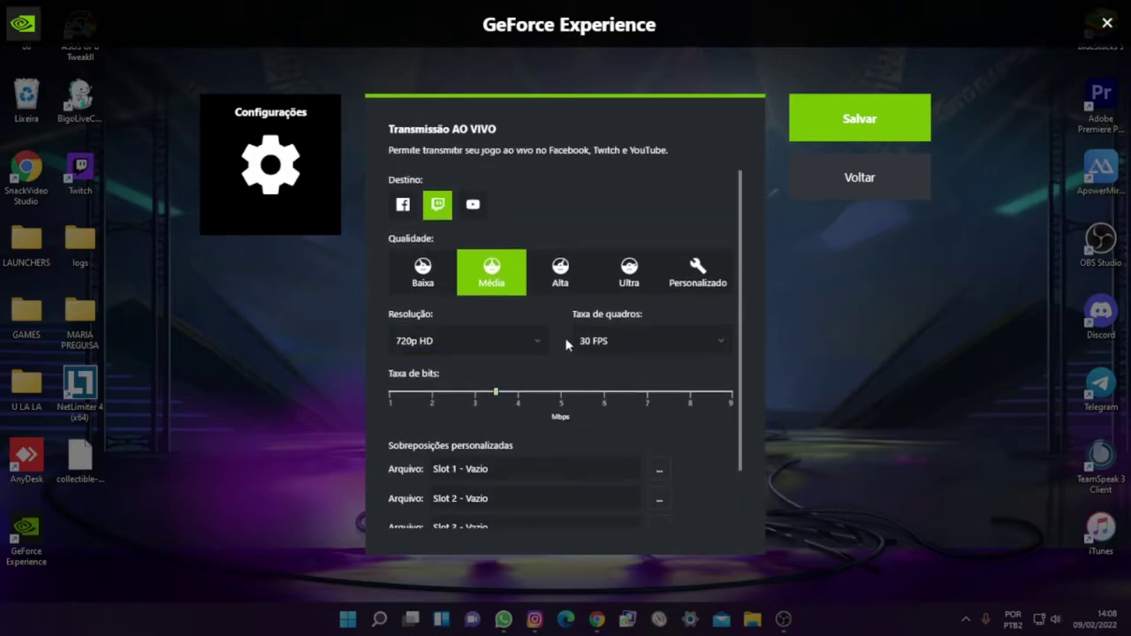
Step: Start from the Média quality preset, set the broadcast frame rate to 60 FPS, and save the live broadcast settings
{"action": "left_click", "coordinate": [619, 341]}
{"action": "left_click", "coordinate": [614, 362]}
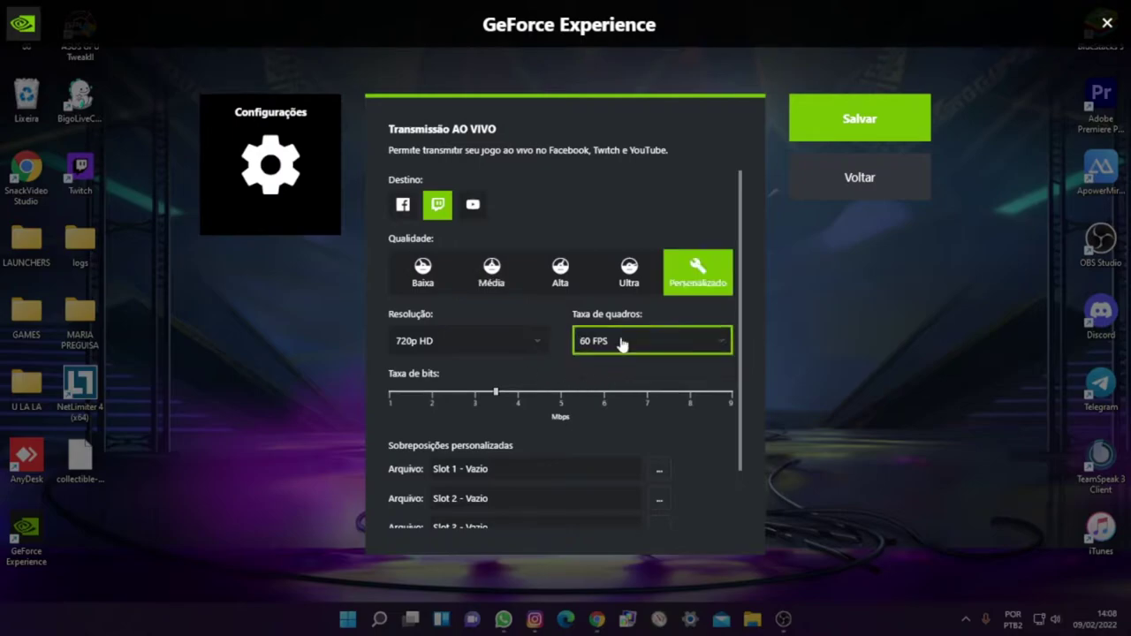
{"action": "left_click", "coordinate": [490, 281]}
{"action": "left_click", "coordinate": [610, 341]}
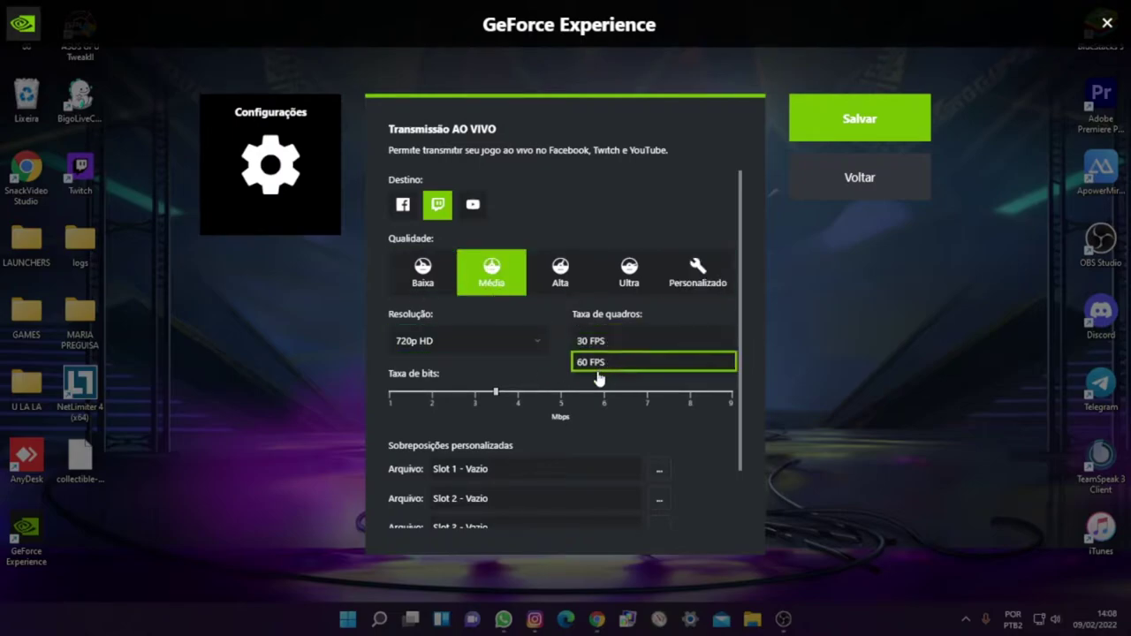
{"action": "left_click", "coordinate": [597, 371]}
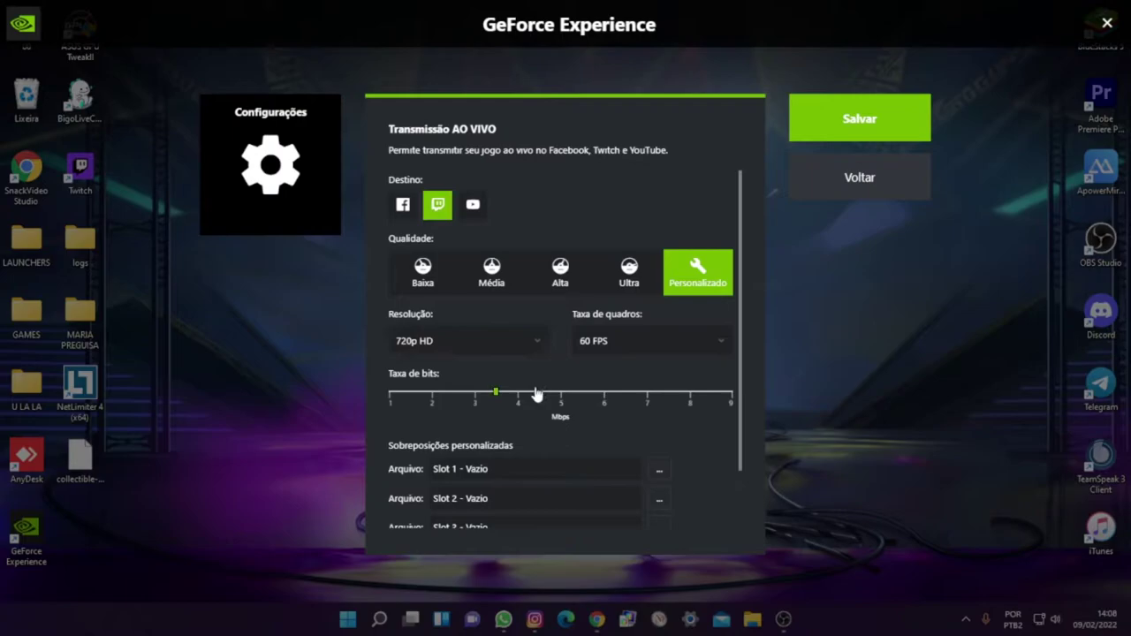
{"action": "left_click", "coordinate": [859, 115]}
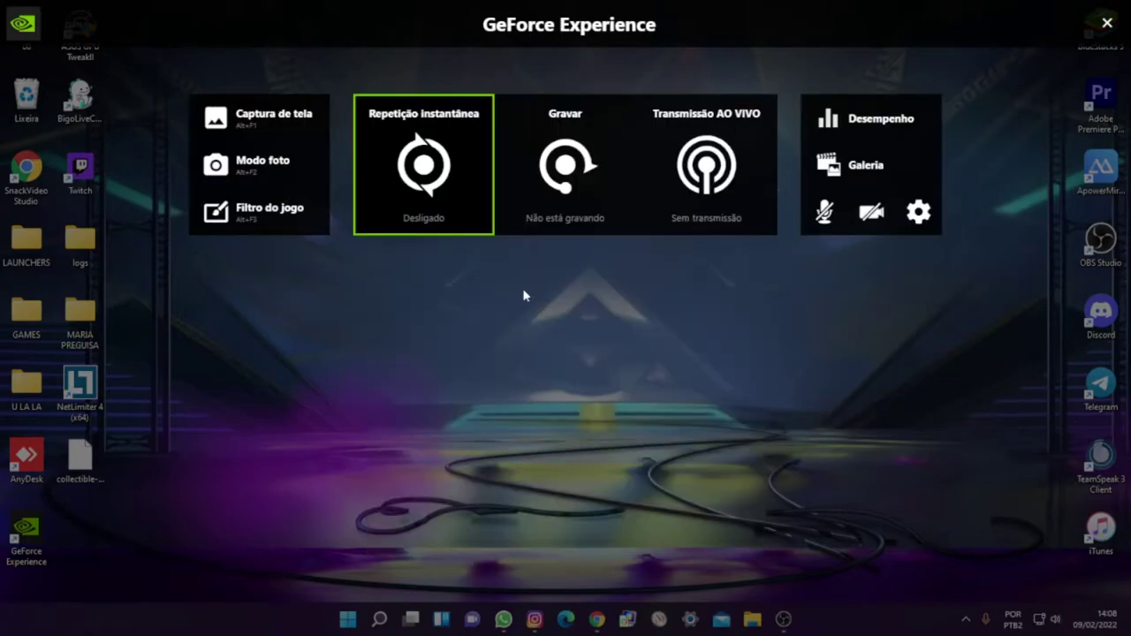
Step: Start the live broadcast to Twitch with the existing title
{"action": "left_click", "coordinate": [707, 168]}
{"action": "left_click", "coordinate": [669, 248]}
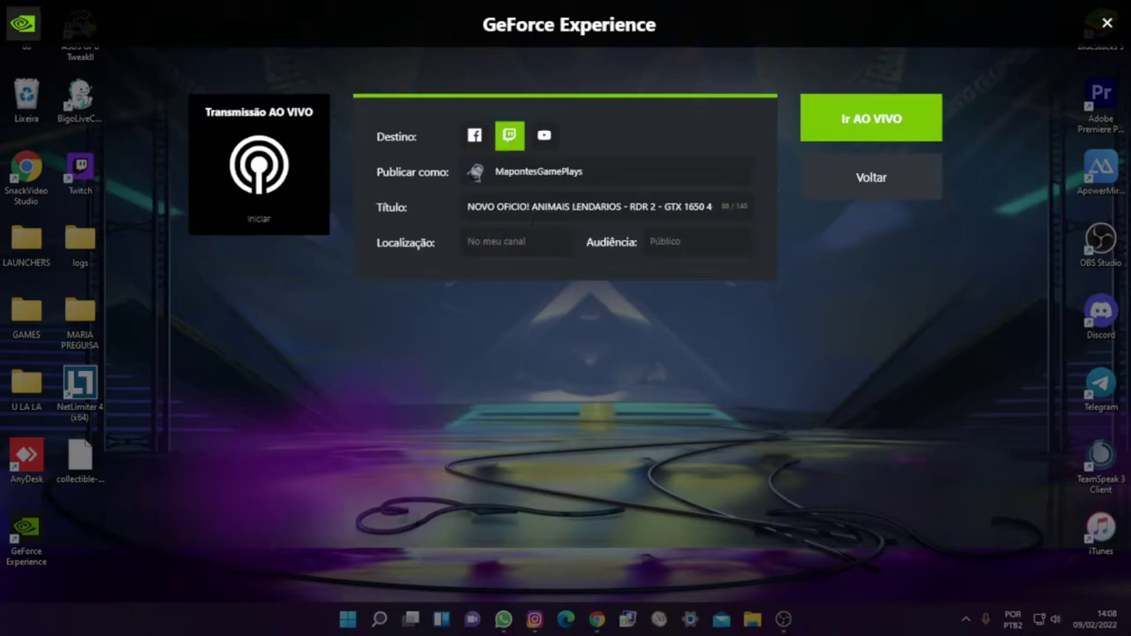
{"action": "left_click", "coordinate": [828, 135]}
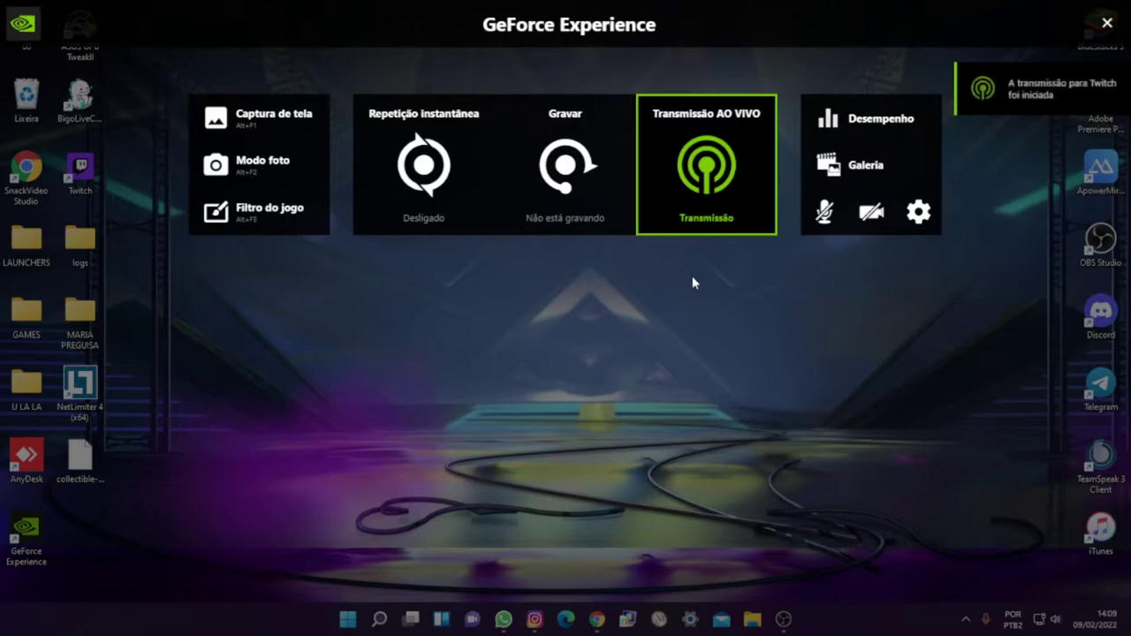
Step: Close the overlay, switch to Chrome, and open the channel's live stream on its Twitch page
{"action": "left_click", "coordinate": [1105, 24]}
{"action": "left_click", "coordinate": [596, 619]}
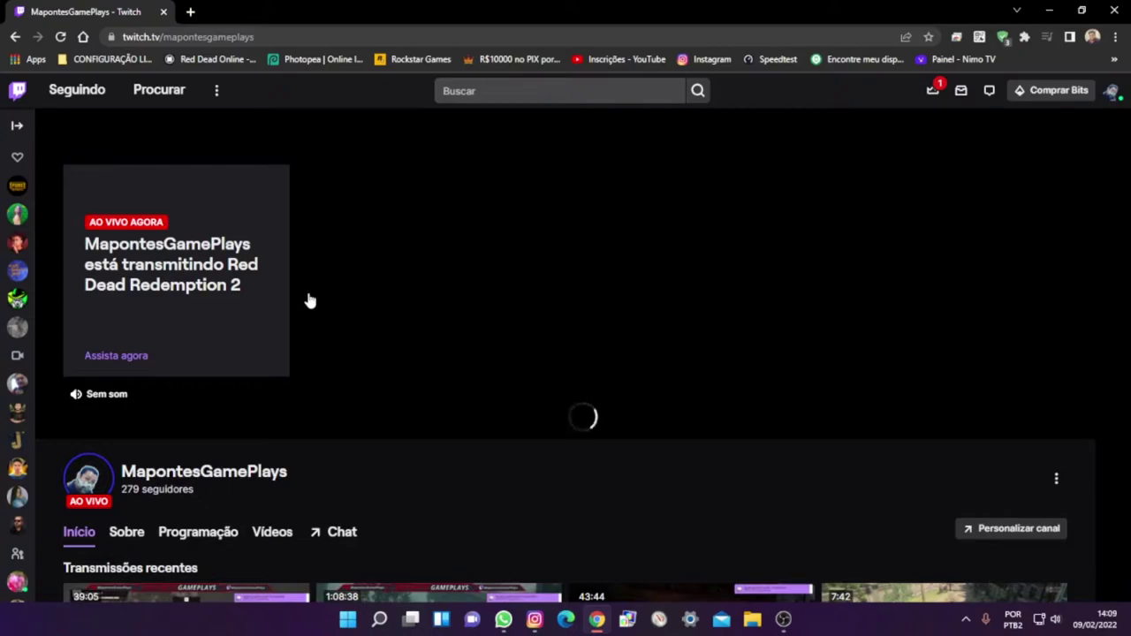
{"action": "left_click", "coordinate": [118, 355]}
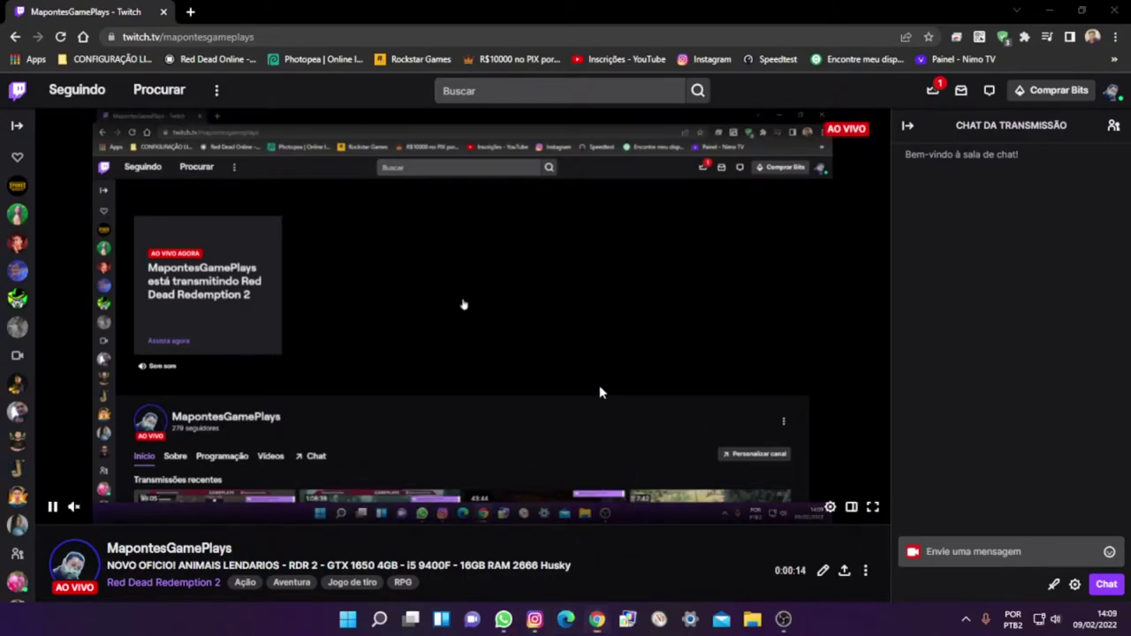
Step: Inspect the live broadcast settings and custom overlay slots while streaming, and close the overlay without changing anything
{"action": "key", "text": "alt+z"}
{"action": "left_click", "coordinate": [919, 211]}
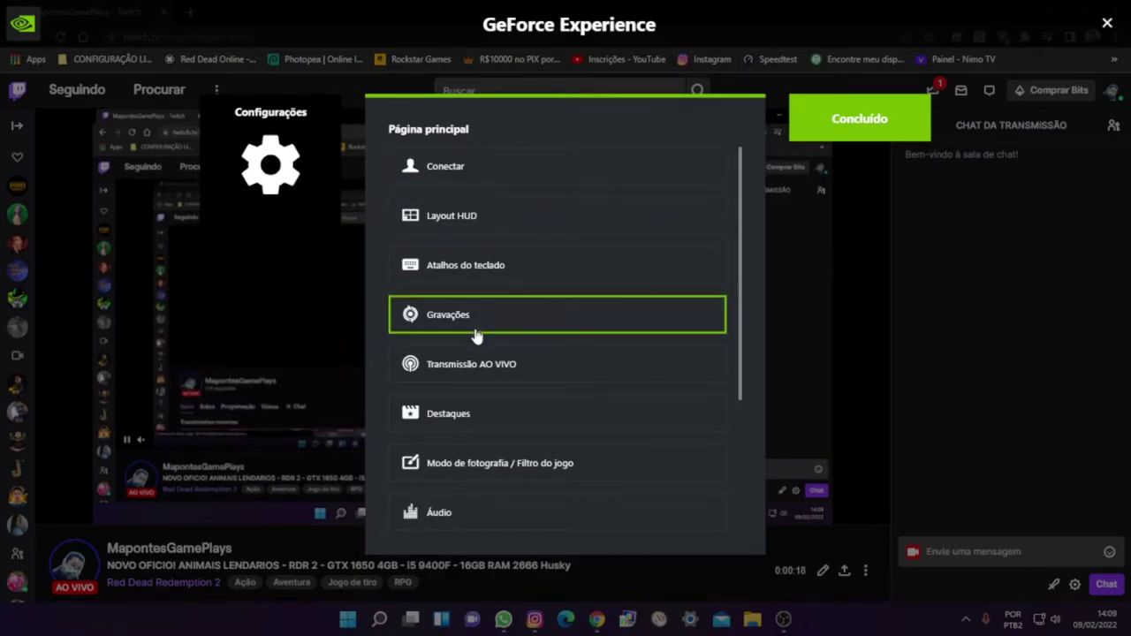
{"action": "left_click", "coordinate": [477, 369]}
{"action": "scroll", "coordinate": [517, 477], "scroll_direction": "down", "scroll_amount": 3}
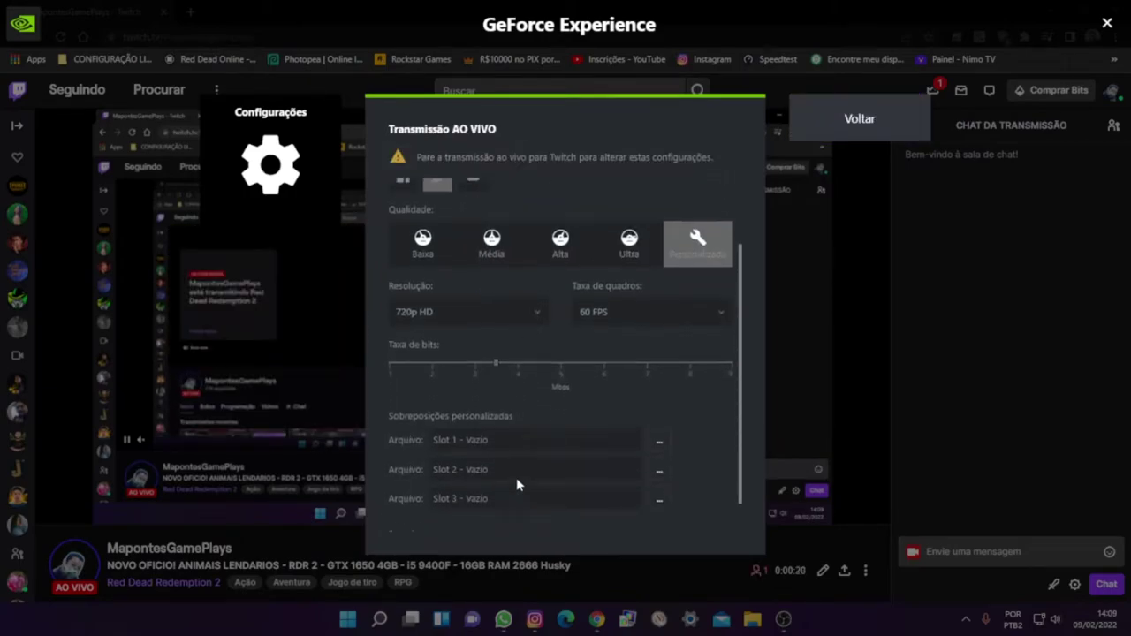
{"action": "left_click", "coordinate": [871, 118]}
{"action": "left_click", "coordinate": [858, 119]}
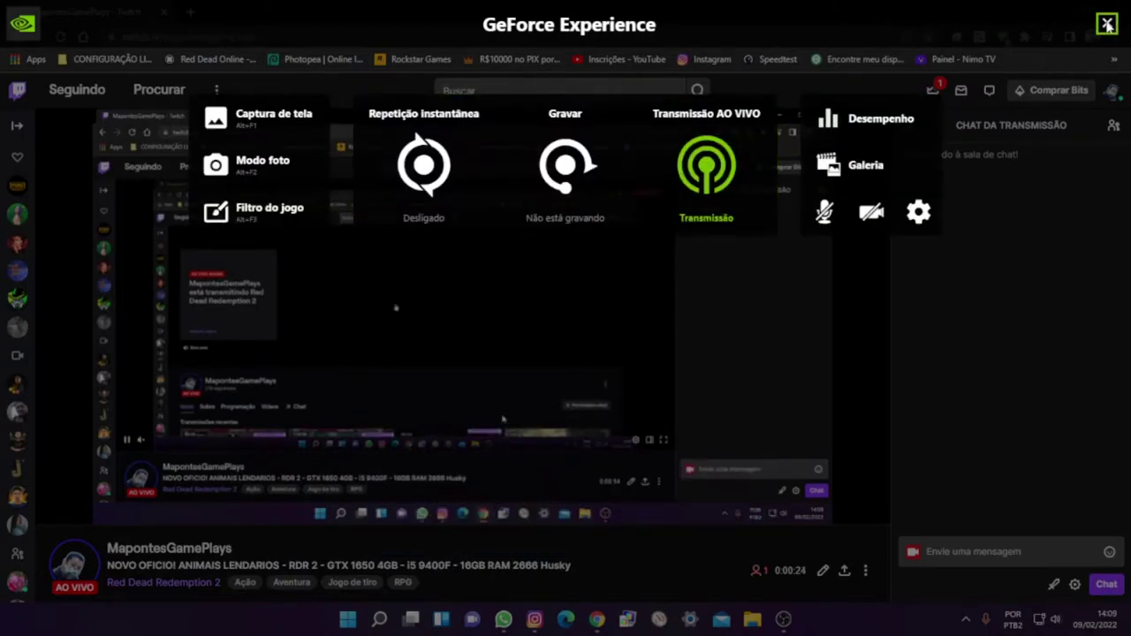
{"action": "key", "text": "alt+z"}
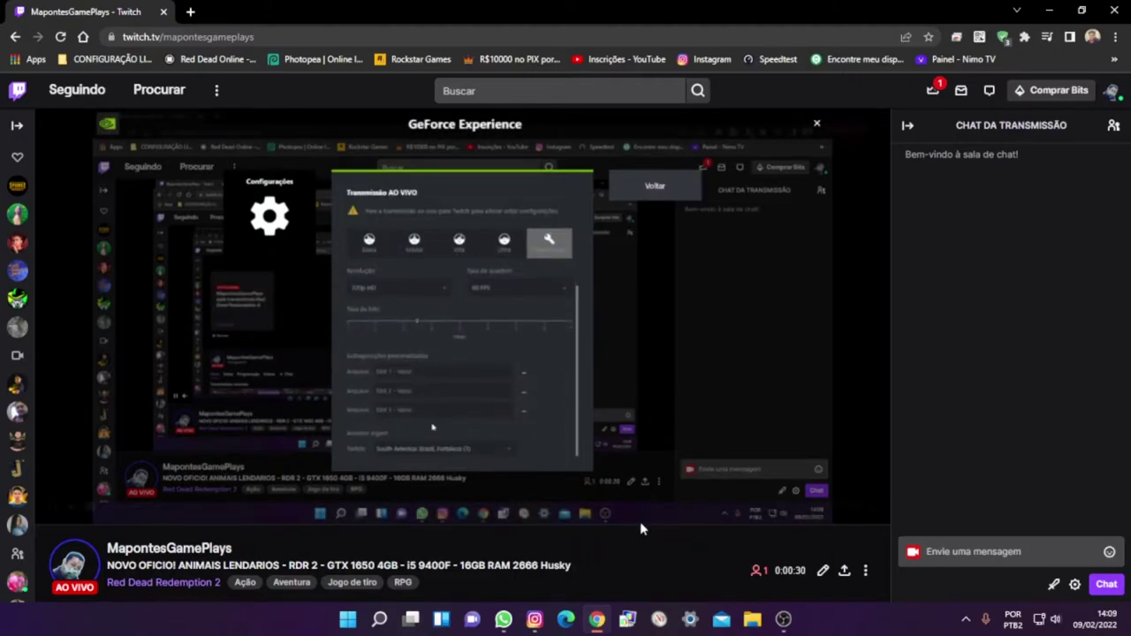
Step: Stop the live broadcast to Twitch and close the overlay
{"action": "key", "text": "alt+z"}
{"action": "left_click", "coordinate": [693, 193]}
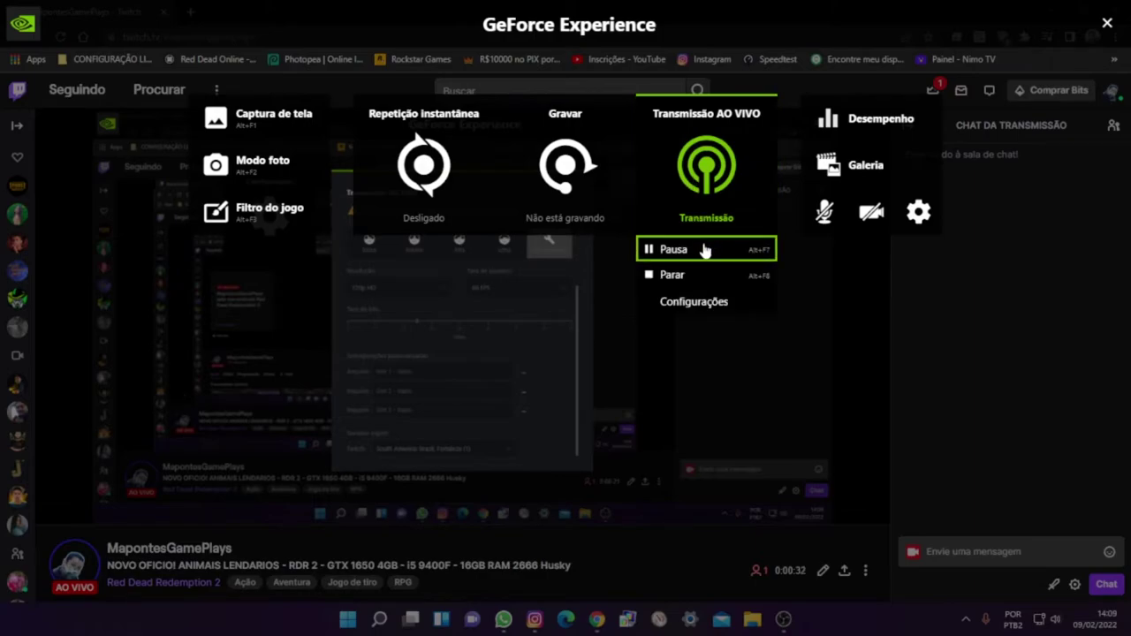
{"action": "left_click", "coordinate": [692, 274]}
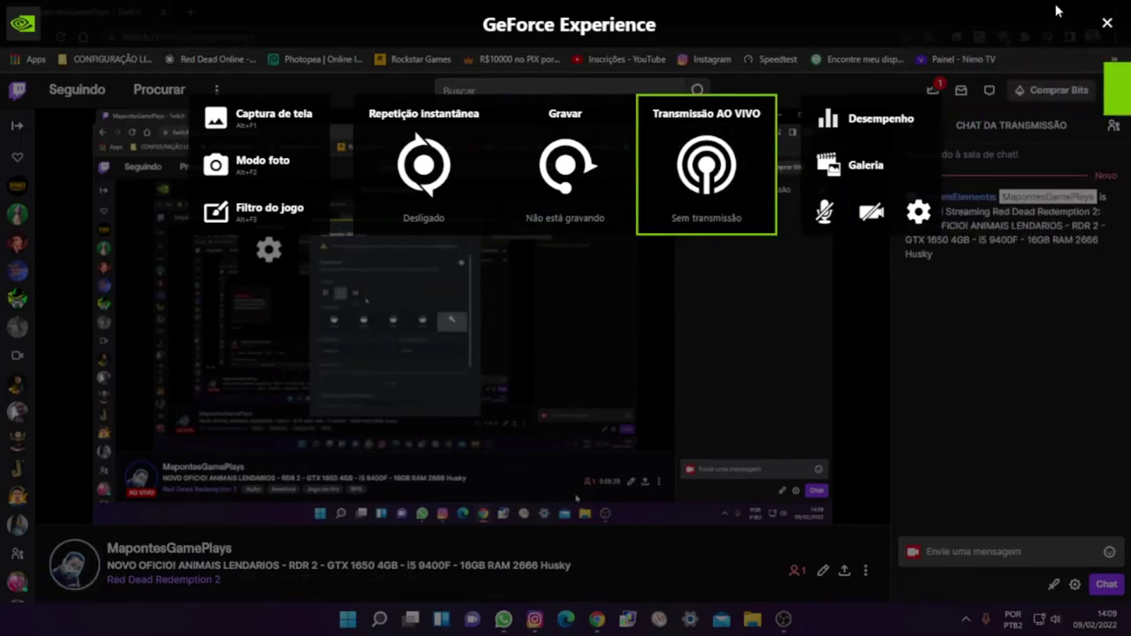
{"action": "key", "text": "alt+z"}
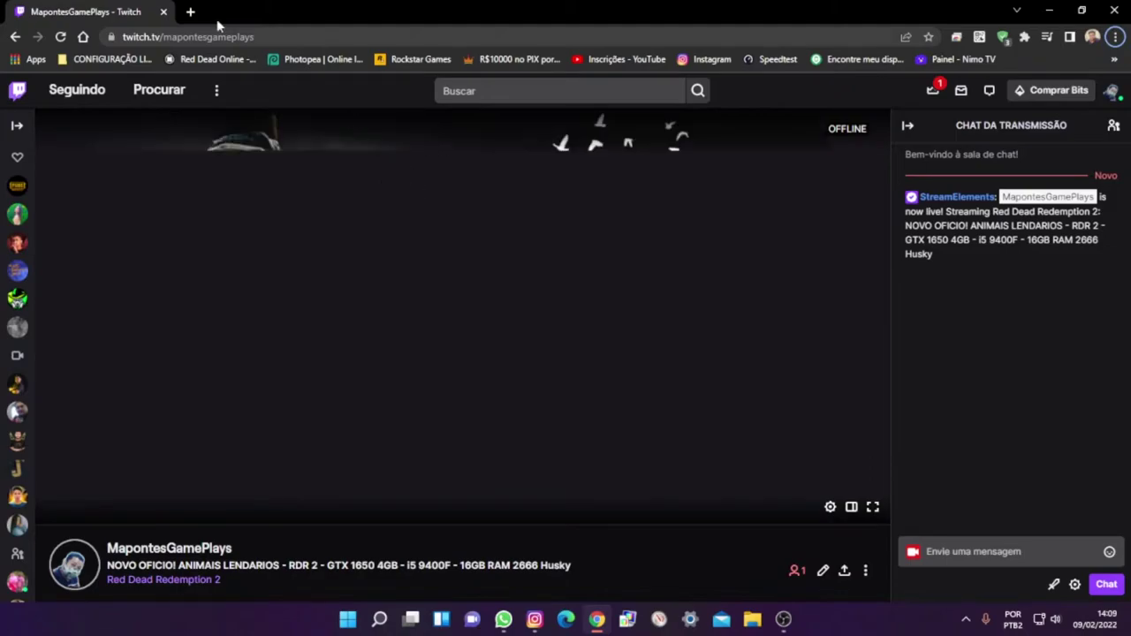
Step: Open photopea.com in a new browser tab
{"action": "left_click", "coordinate": [190, 12]}
{"action": "type", "text": "photp"}
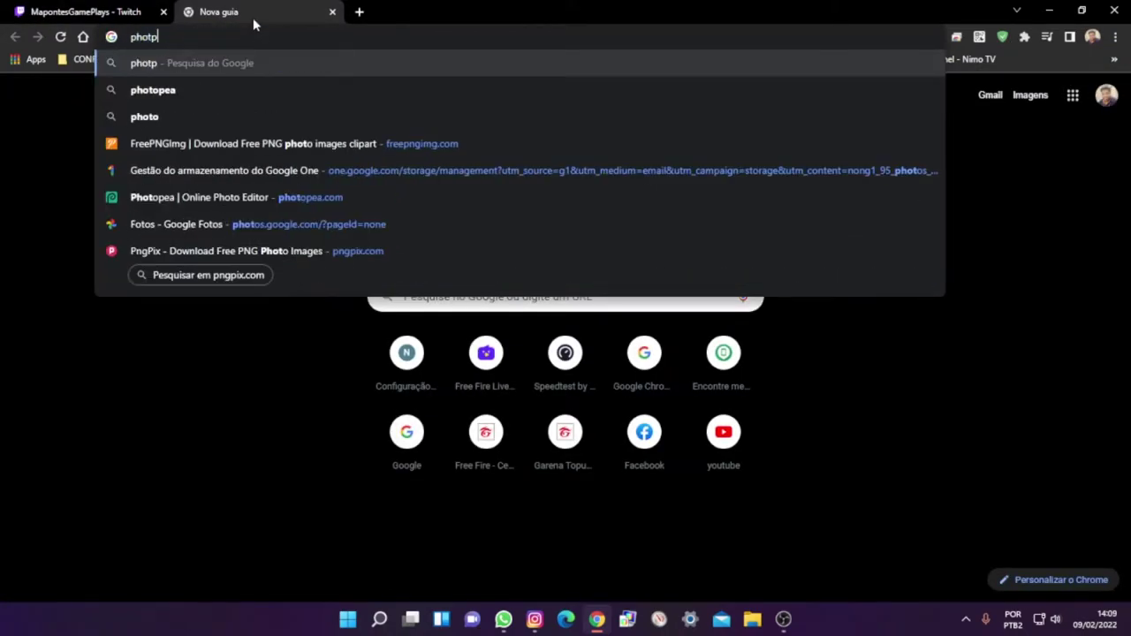
{"action": "key", "text": "Return"}
{"action": "left_click", "coordinate": [256, 36]}
{"action": "type", "text": "photopea.com"}
{"action": "key", "text": "Return"}
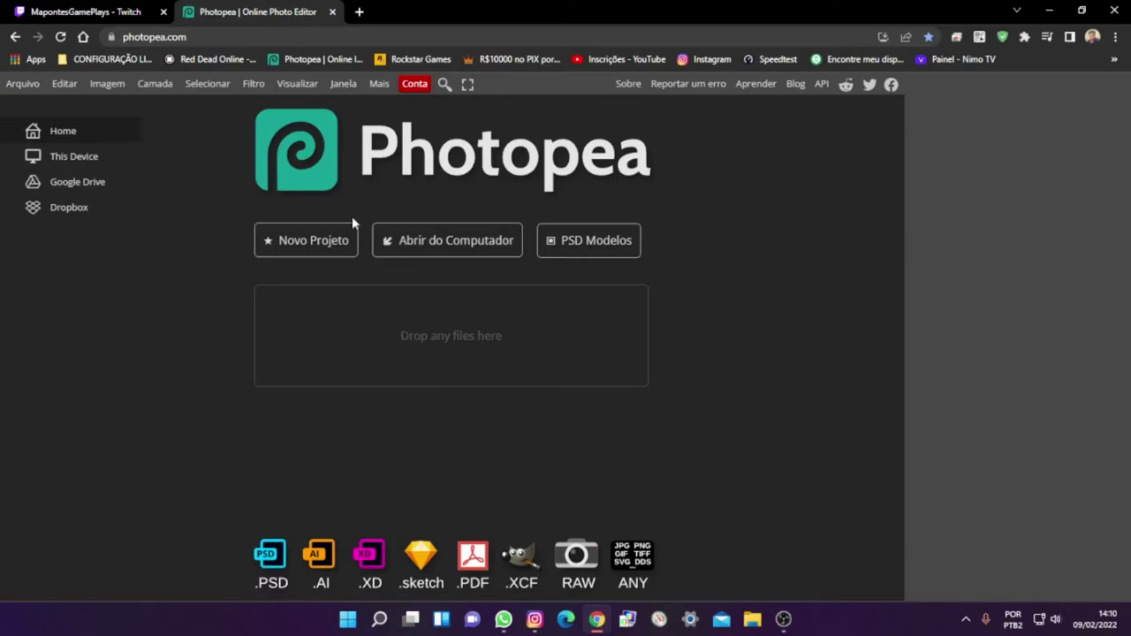
Step: Begin a new Photopea project and set its background to Transparente
{"action": "left_click", "coordinate": [328, 249]}
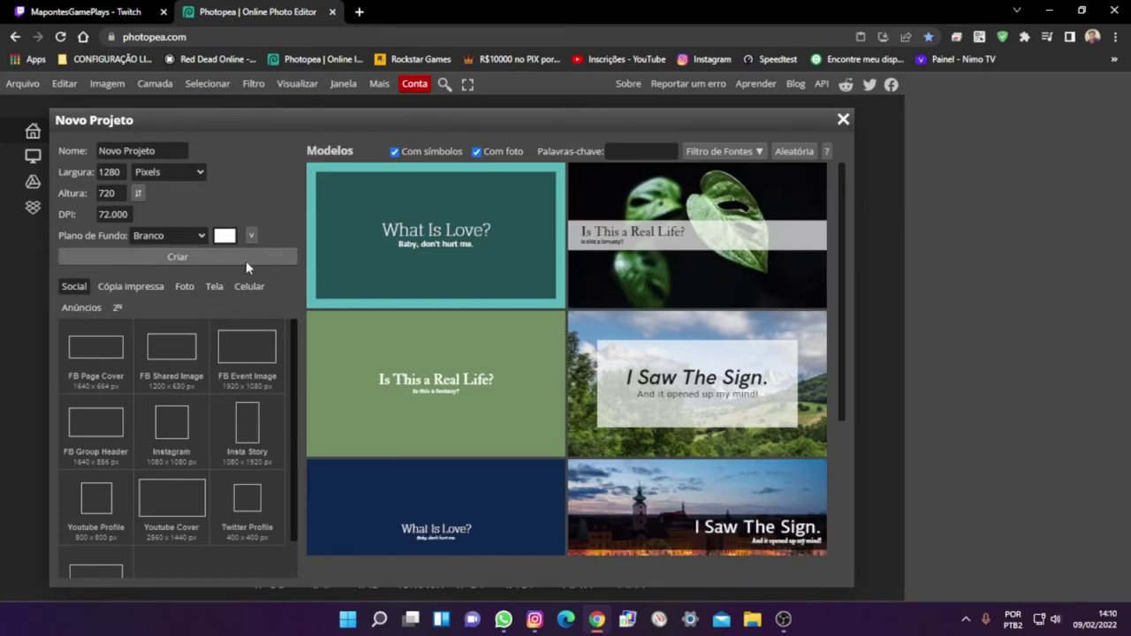
{"action": "left_click", "coordinate": [205, 239]}
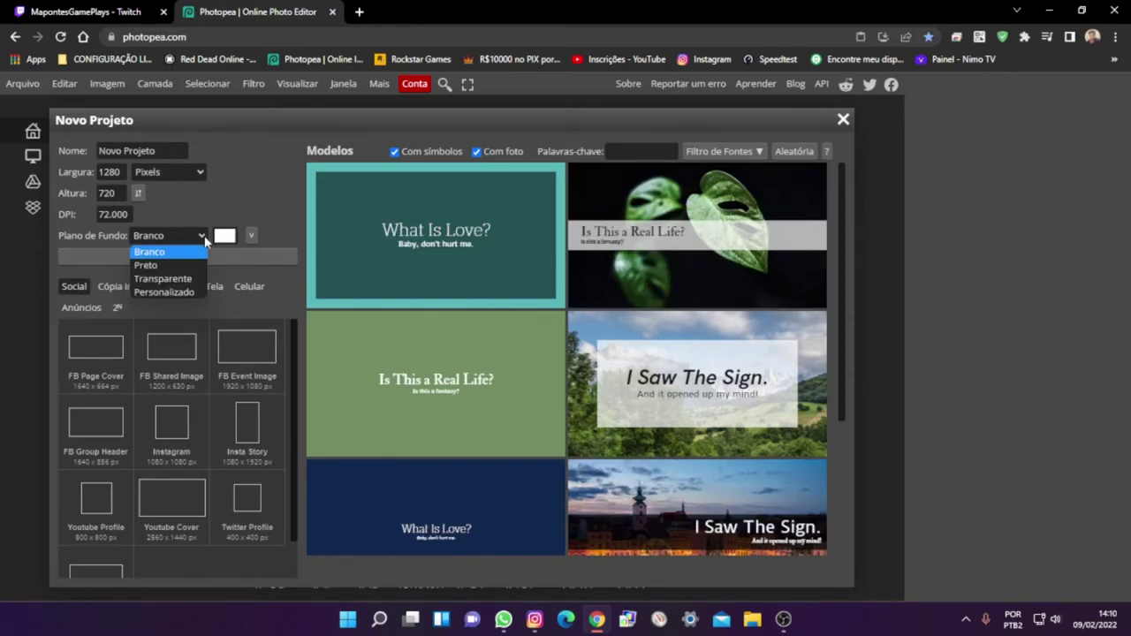
{"action": "left_click", "coordinate": [183, 279]}
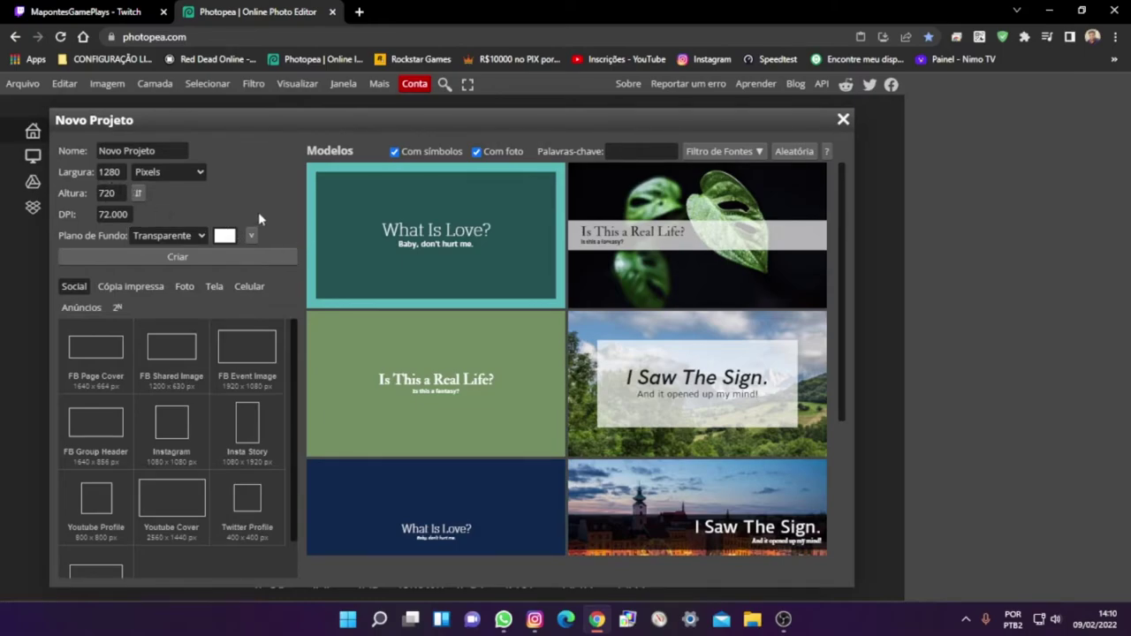
Step: Reopen the live broadcast settings and compare the resolution, frame rate and bitrate of the Baixa, Média, Alta and Ultra presets
{"action": "key", "text": "alt+z"}
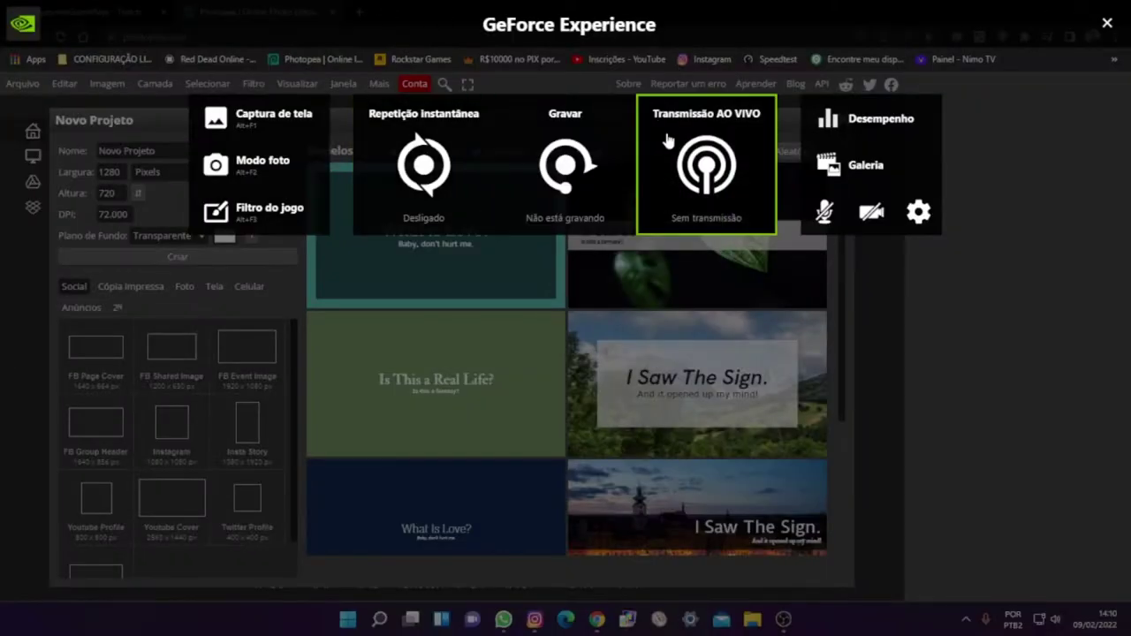
{"action": "left_click", "coordinate": [918, 211]}
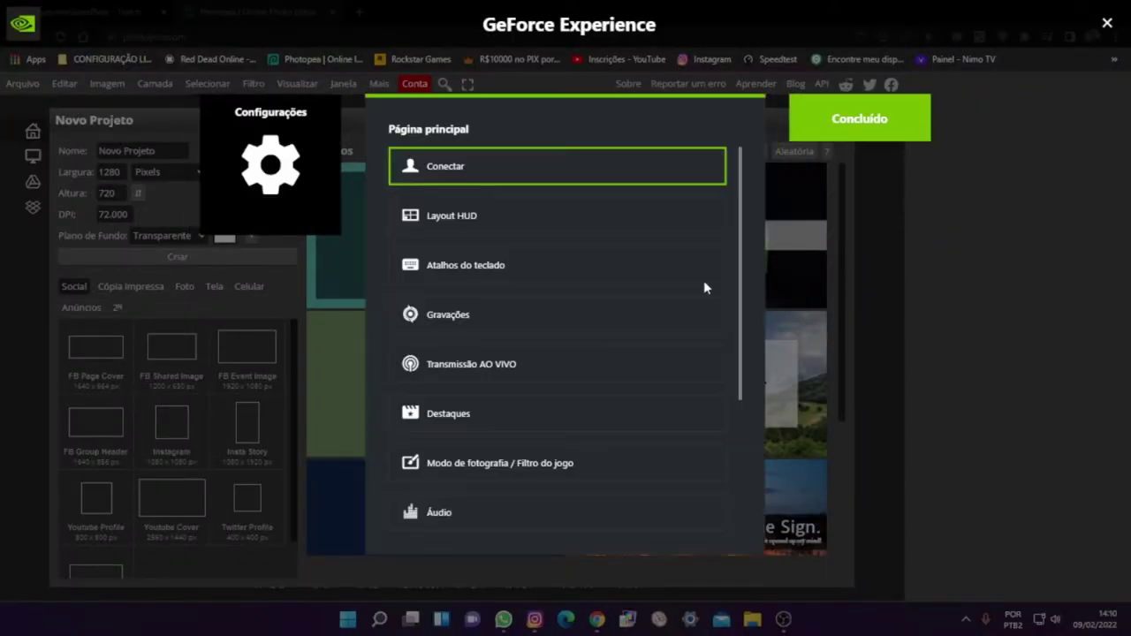
{"action": "left_click", "coordinate": [442, 386]}
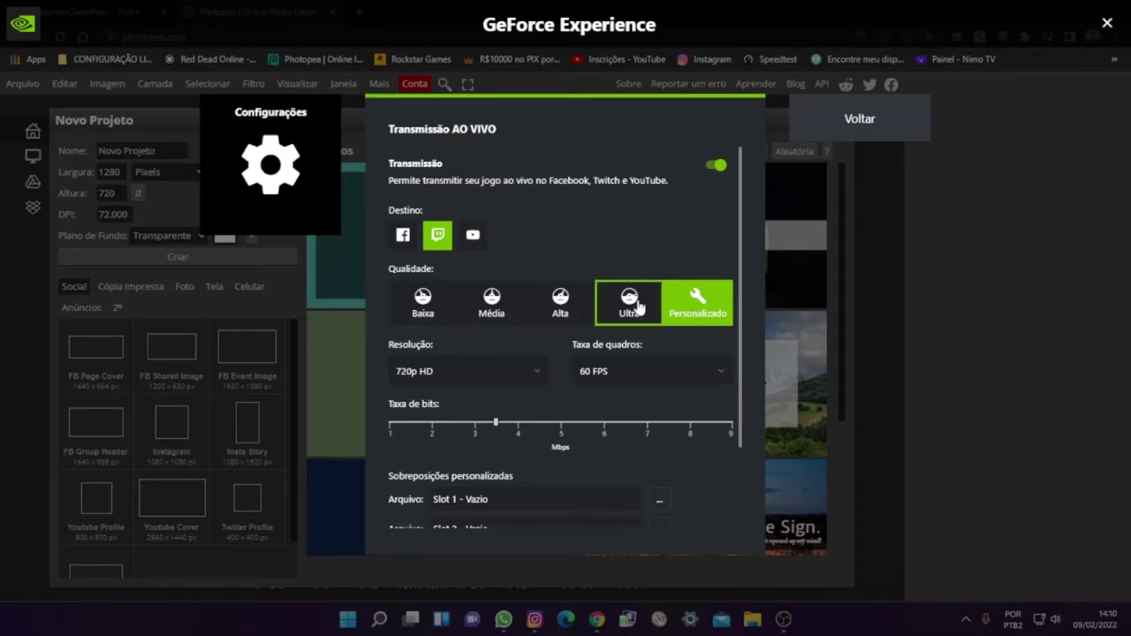
{"action": "left_click", "coordinate": [433, 304]}
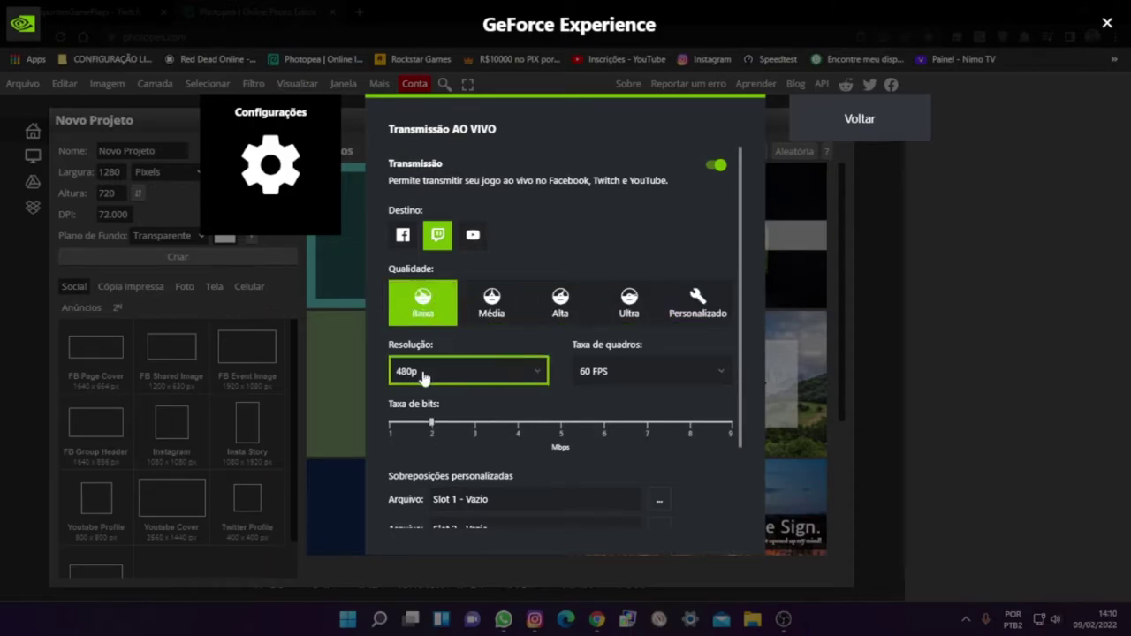
{"action": "left_click", "coordinate": [493, 309]}
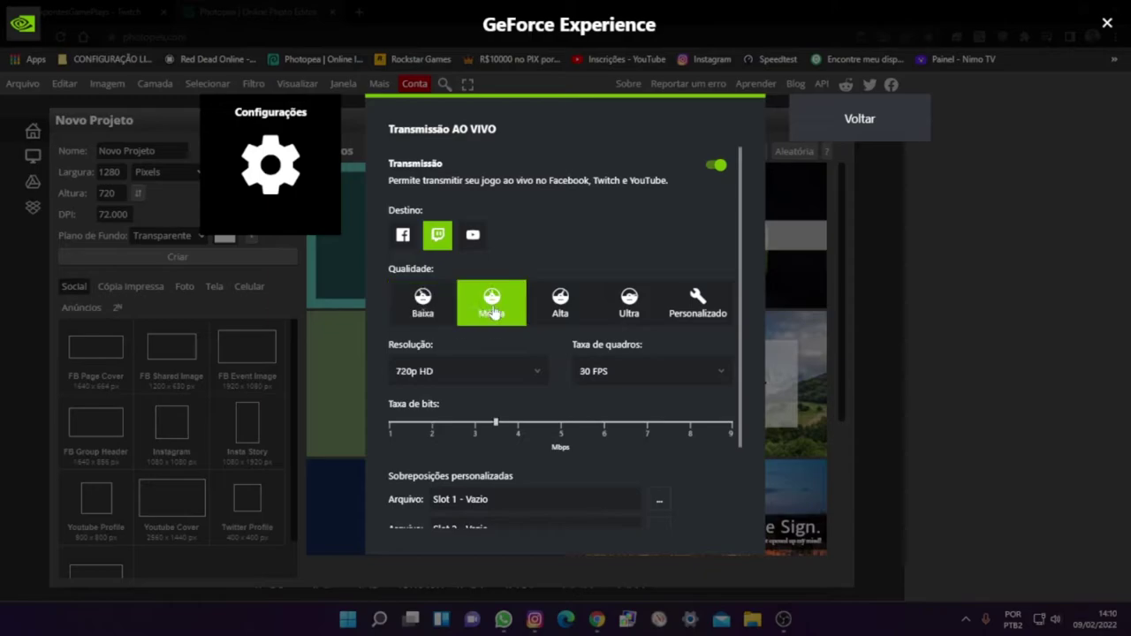
{"action": "left_click", "coordinate": [573, 311]}
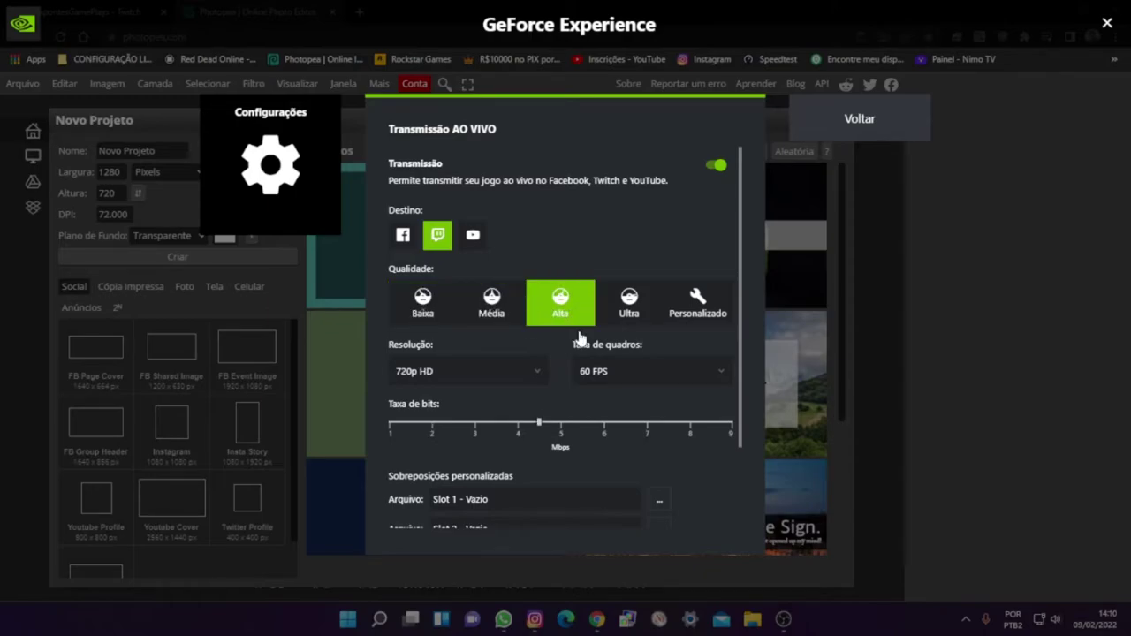
{"action": "left_click", "coordinate": [627, 309]}
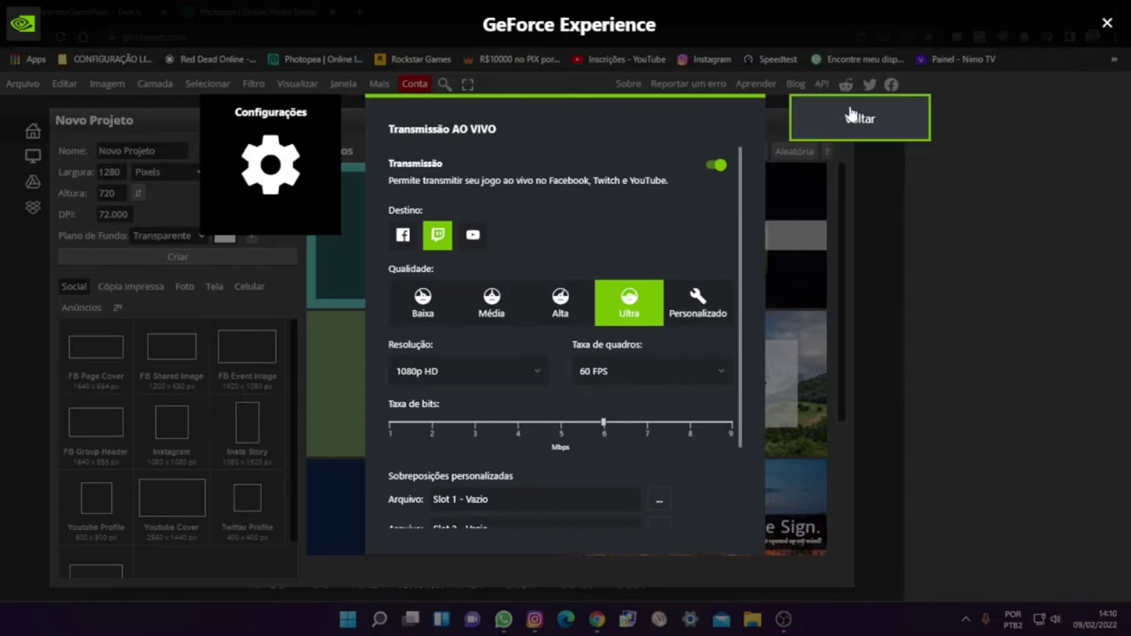
Step: Try the Média preset at 60 FPS, choose the Alta quality preset instead, and close the overlay
{"action": "left_click", "coordinate": [498, 308]}
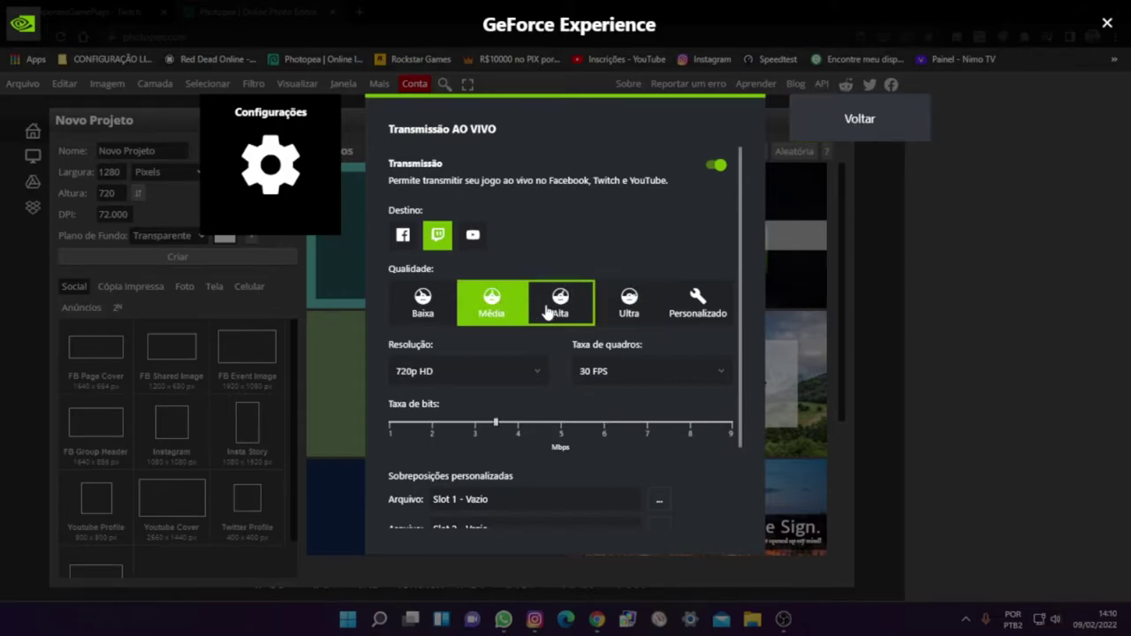
{"action": "left_click", "coordinate": [606, 369]}
{"action": "left_click", "coordinate": [606, 393]}
{"action": "left_click", "coordinate": [560, 313]}
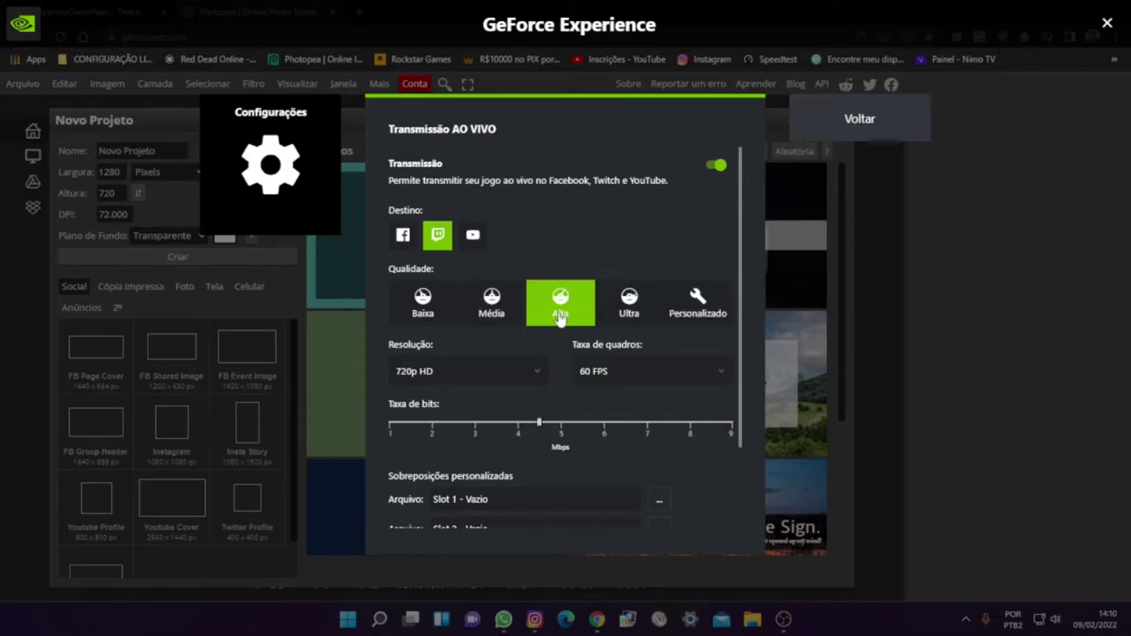
{"action": "left_click", "coordinate": [853, 131]}
{"action": "left_click", "coordinate": [844, 139]}
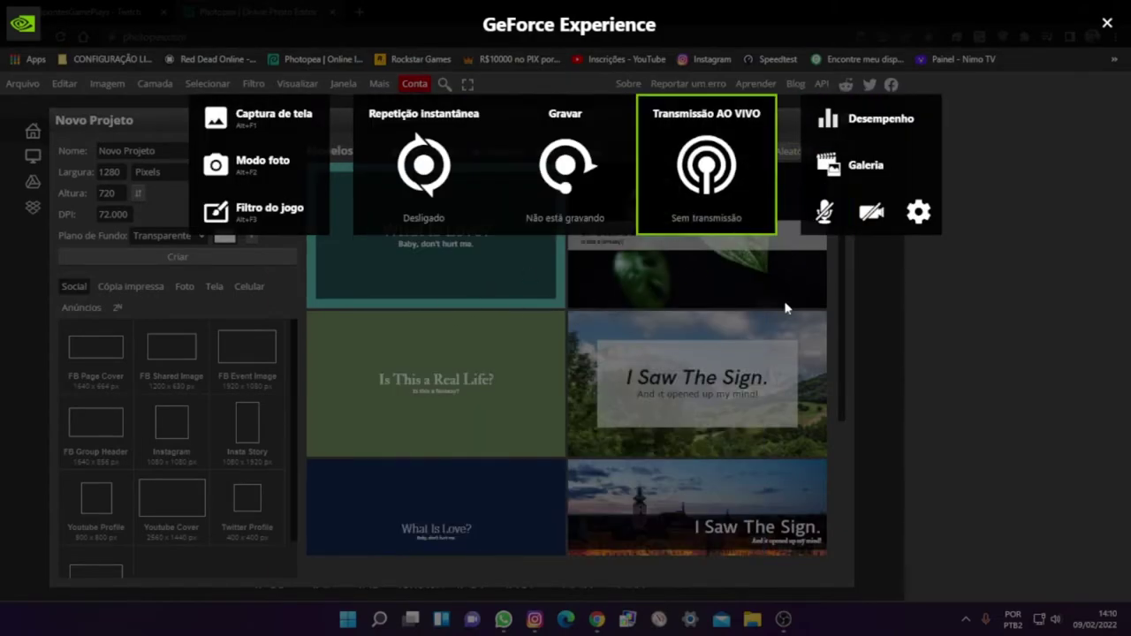
{"action": "left_click", "coordinate": [1107, 23]}
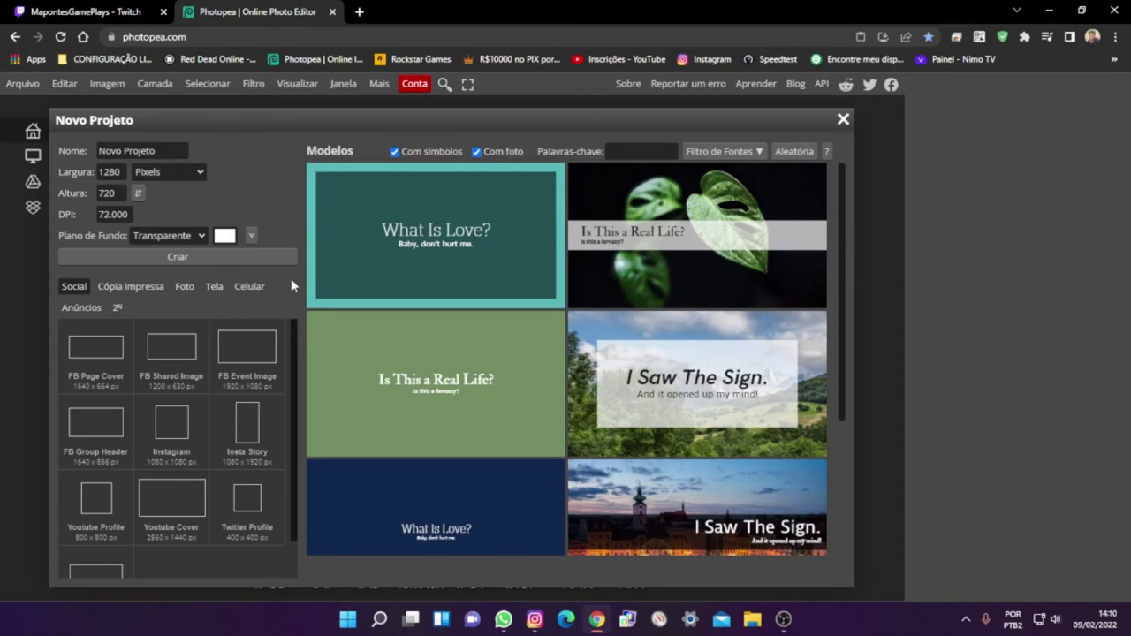
Step: Set the new project's size to 1280 by 720 pixels and create it
{"action": "left_click", "coordinate": [113, 171]}
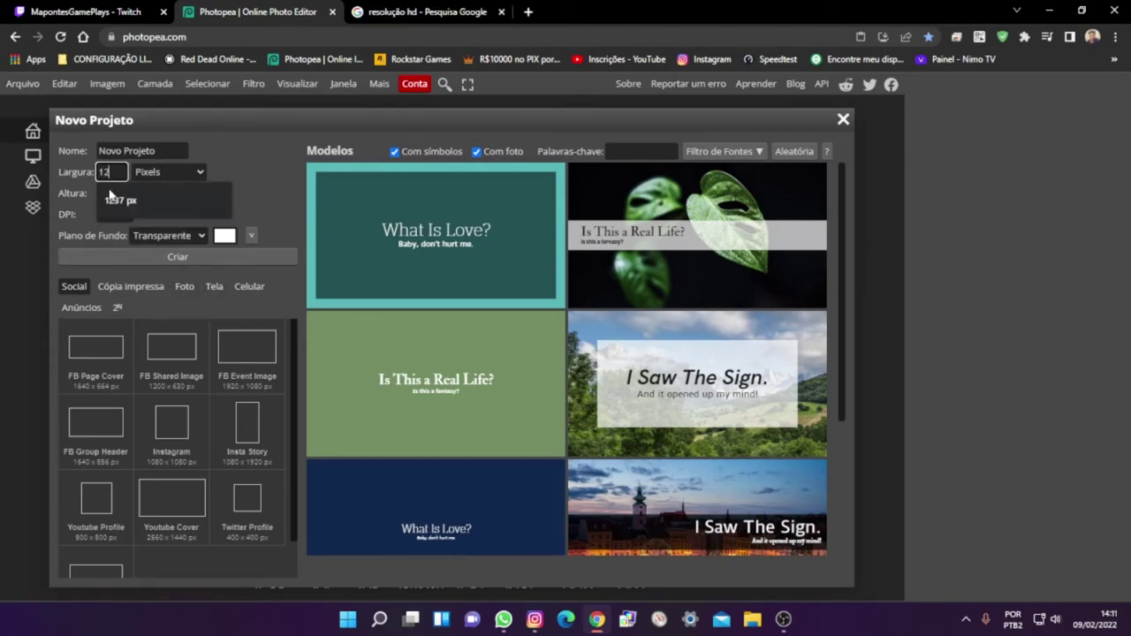
{"action": "key", "text": "Tab"}
{"action": "type", "text": "720"}
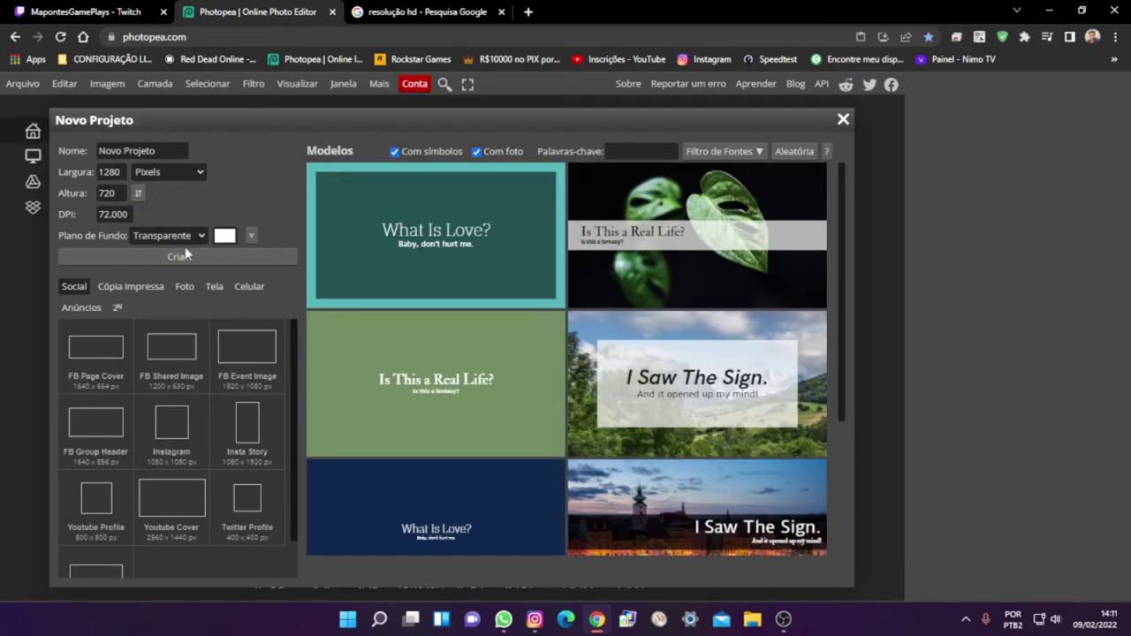
{"action": "left_click", "coordinate": [178, 258]}
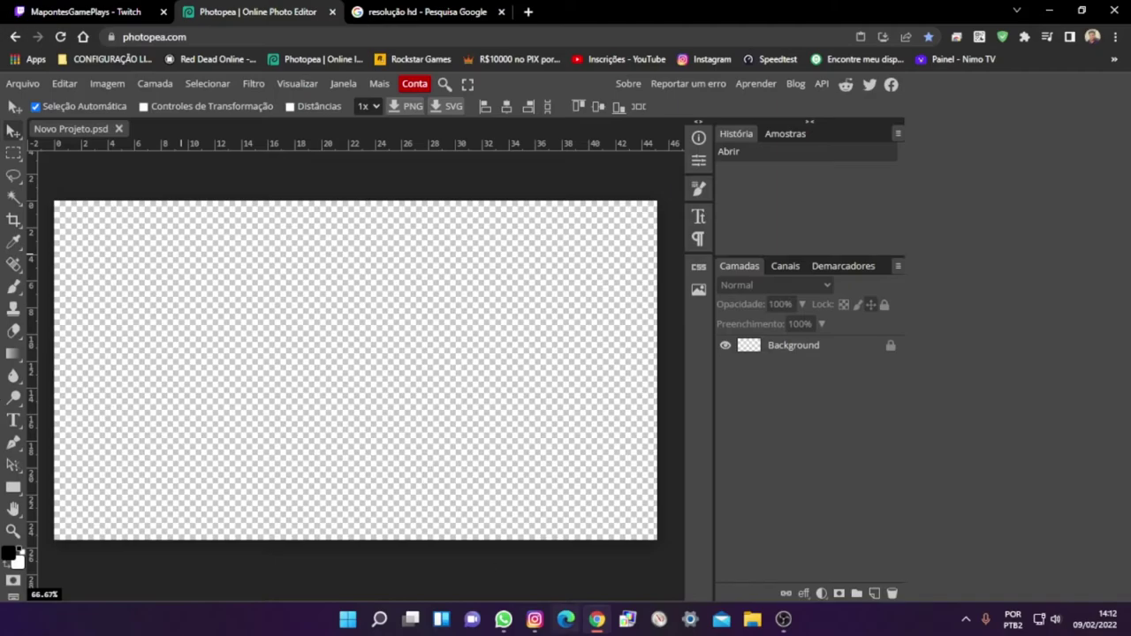
Step: Place the pKjB7o3 image from the FREE FIRE pictures folder at 60.57% scale in the canvas's lower-right corner
{"action": "left_click", "coordinate": [752, 619]}
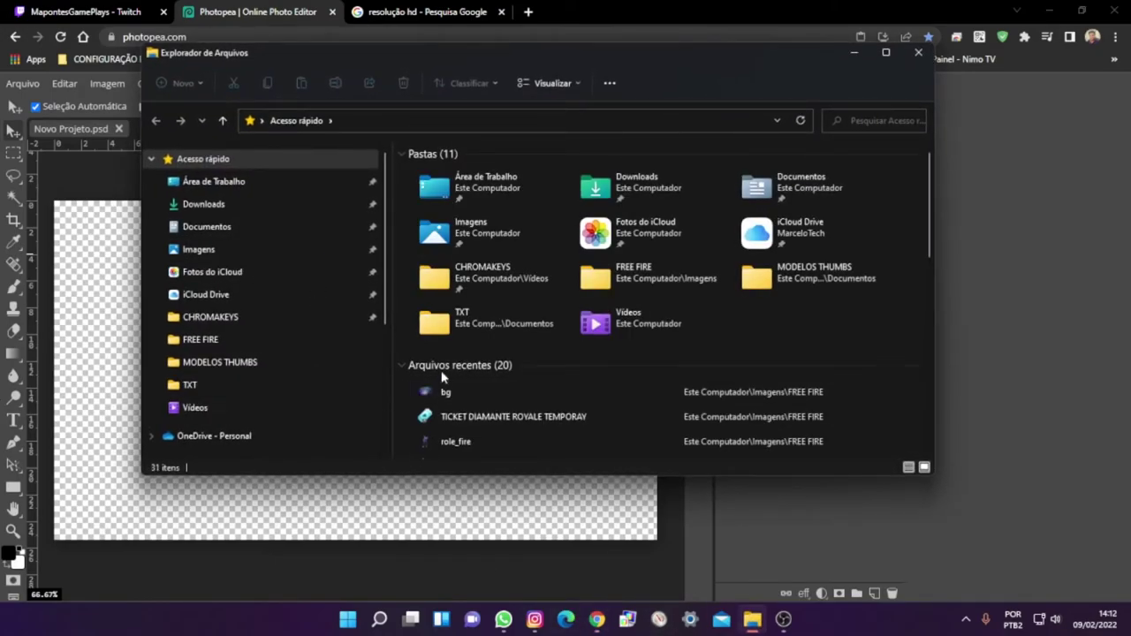
{"action": "left_click", "coordinate": [194, 341]}
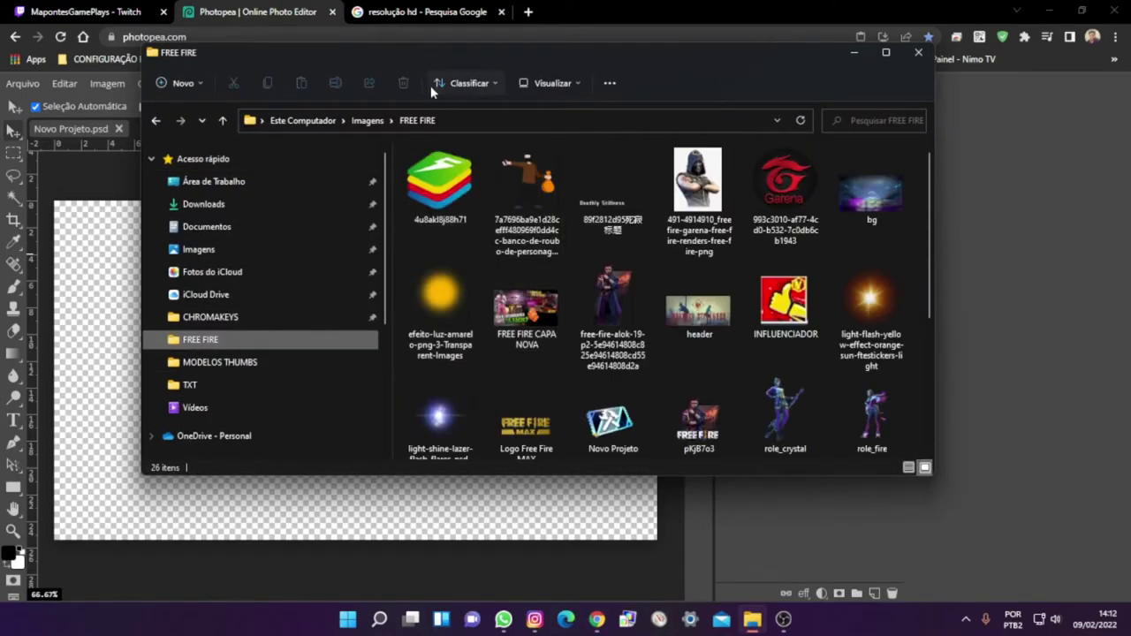
{"action": "scroll", "coordinate": [668, 361], "scroll_direction": "down", "scroll_amount": 5}
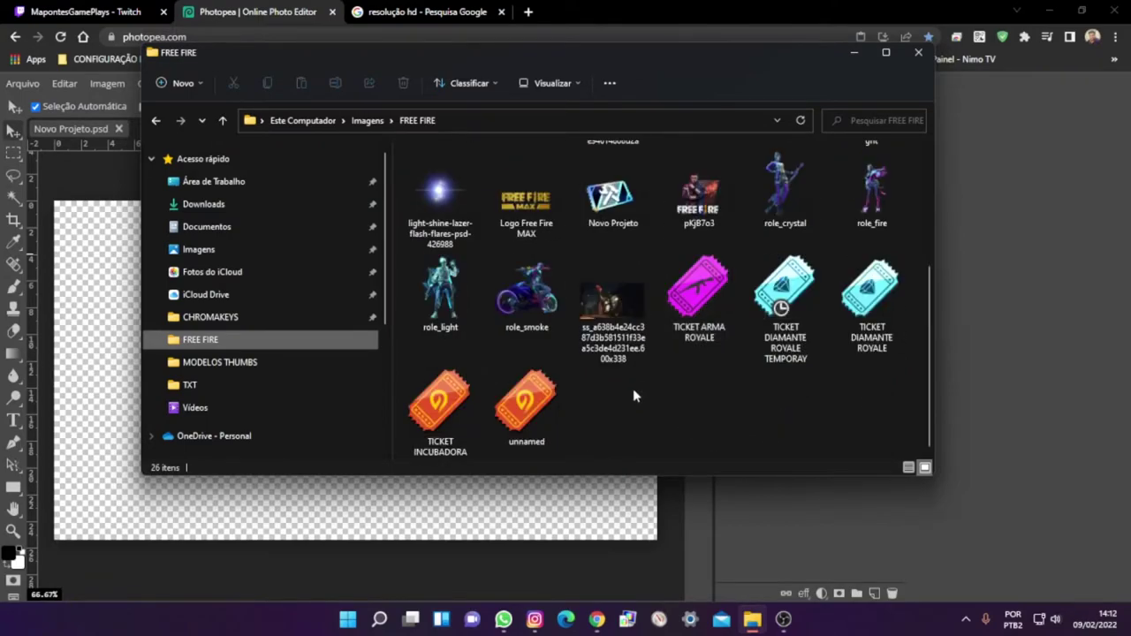
{"action": "scroll", "coordinate": [633, 394], "scroll_direction": "up", "scroll_amount": 4}
{"action": "left_click", "coordinate": [691, 296]}
{"action": "left_click_drag", "start_coordinate": [131, 414], "coordinate": [115, 442]}
{"action": "left_click_drag", "start_coordinate": [139, 302], "coordinate": [577, 527]}
{"action": "left_click_drag", "start_coordinate": [496, 433], "coordinate": [586, 490]}
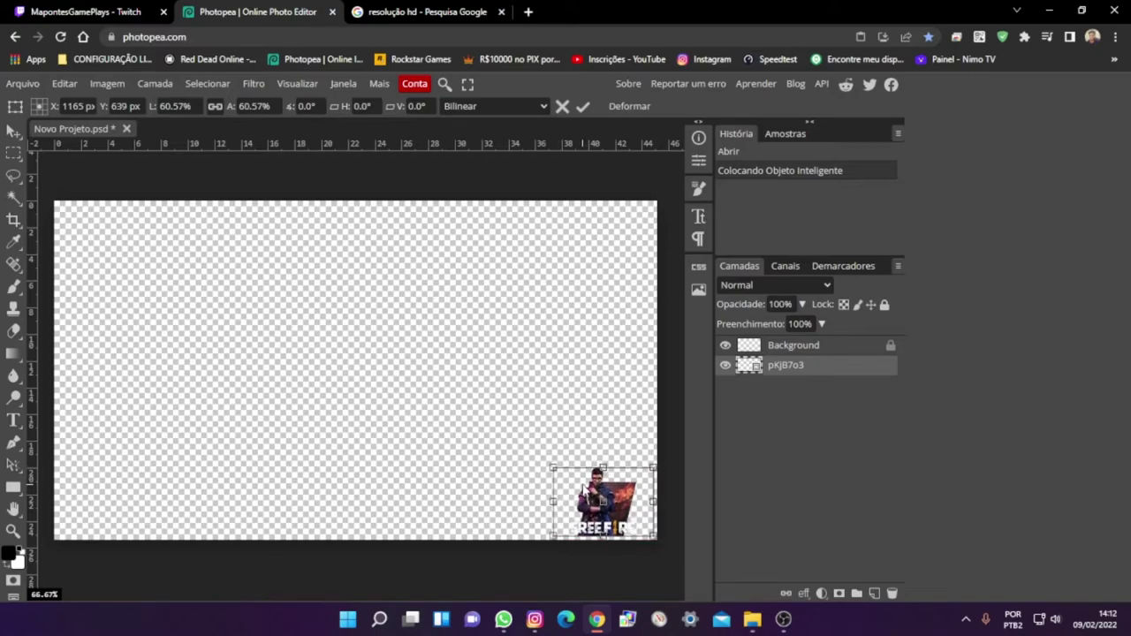
{"action": "key", "text": "Return"}
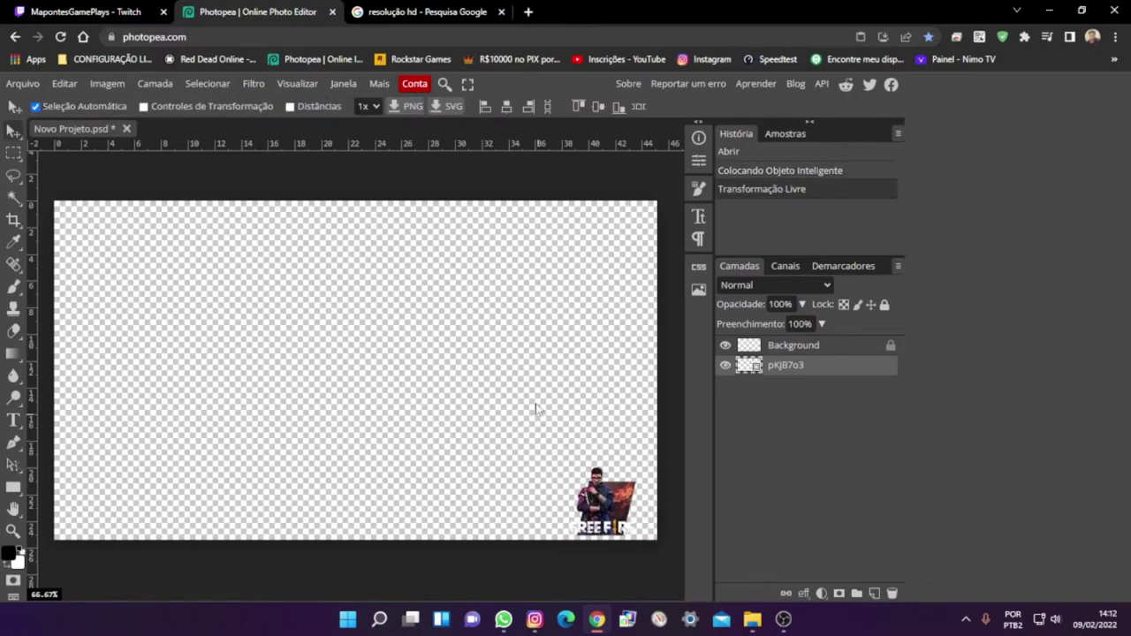
{"action": "left_click", "coordinate": [565, 429]}
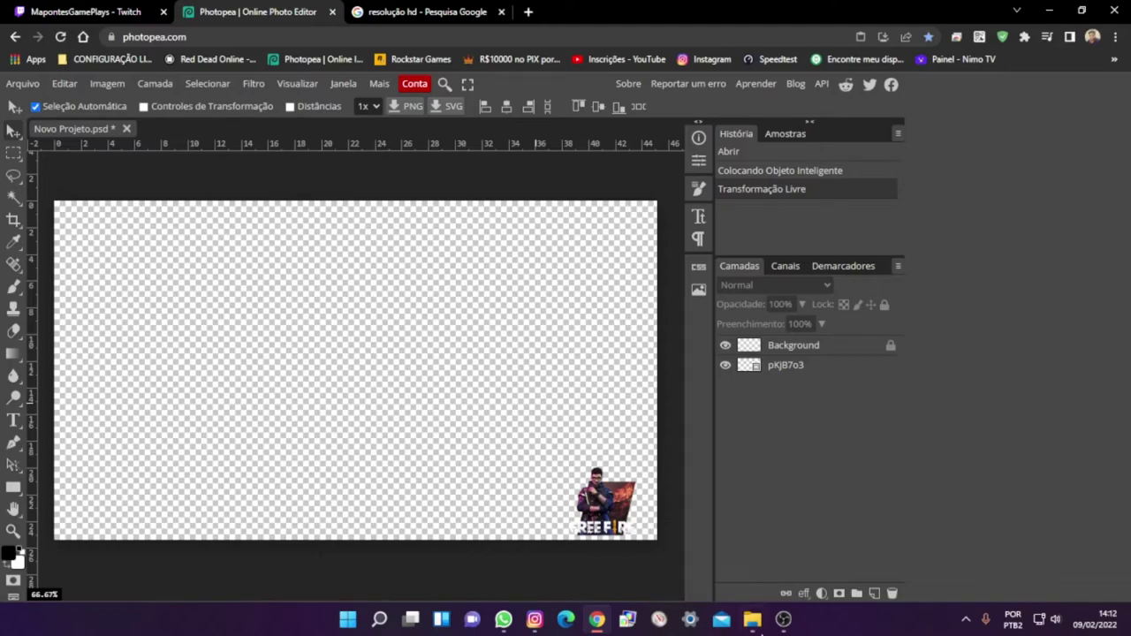
Step: Place the 20-unscreen avatar from the gif folder inside MEUS GIFS E EMOTES in the canvas's lower-left corner at 45% scale
{"action": "left_click", "coordinate": [751, 619]}
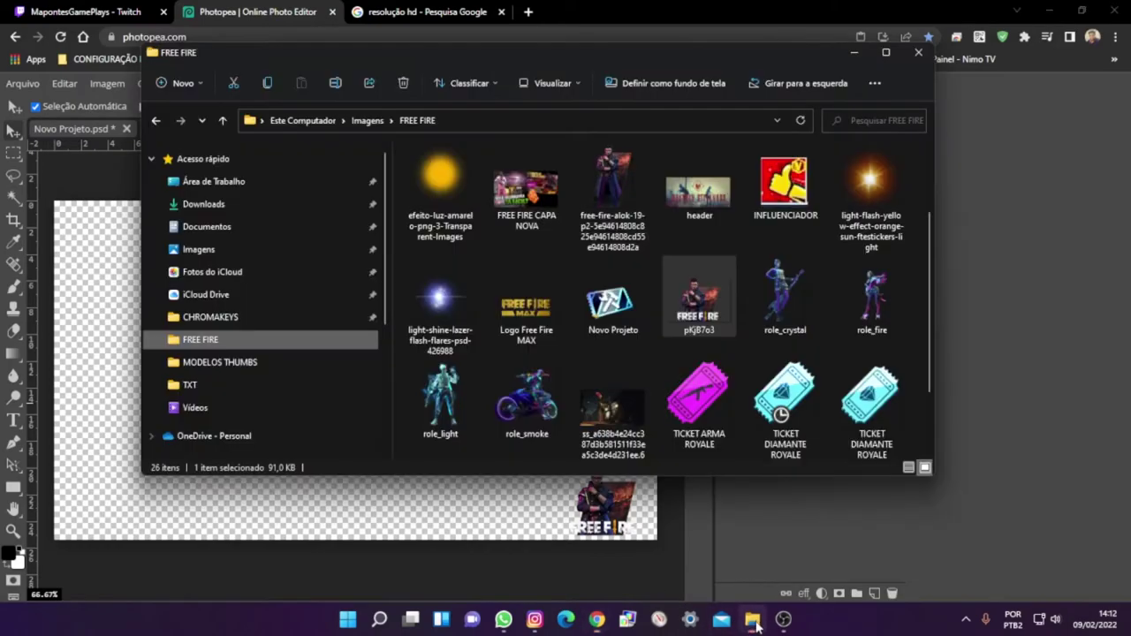
{"action": "left_click", "coordinate": [614, 291]}
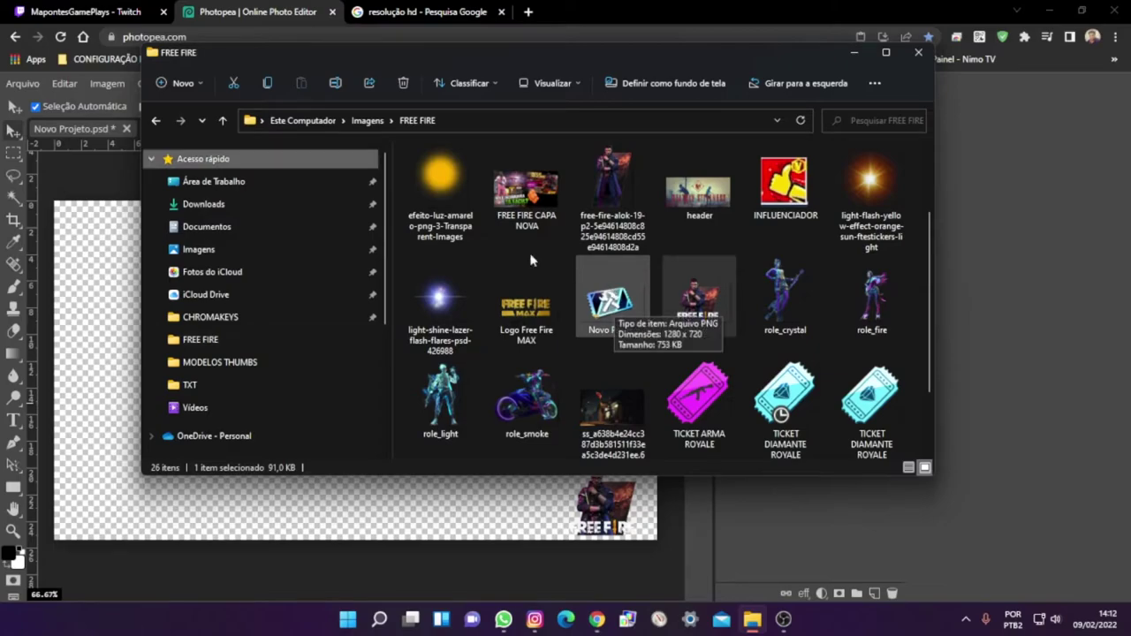
{"action": "left_click", "coordinate": [156, 120]}
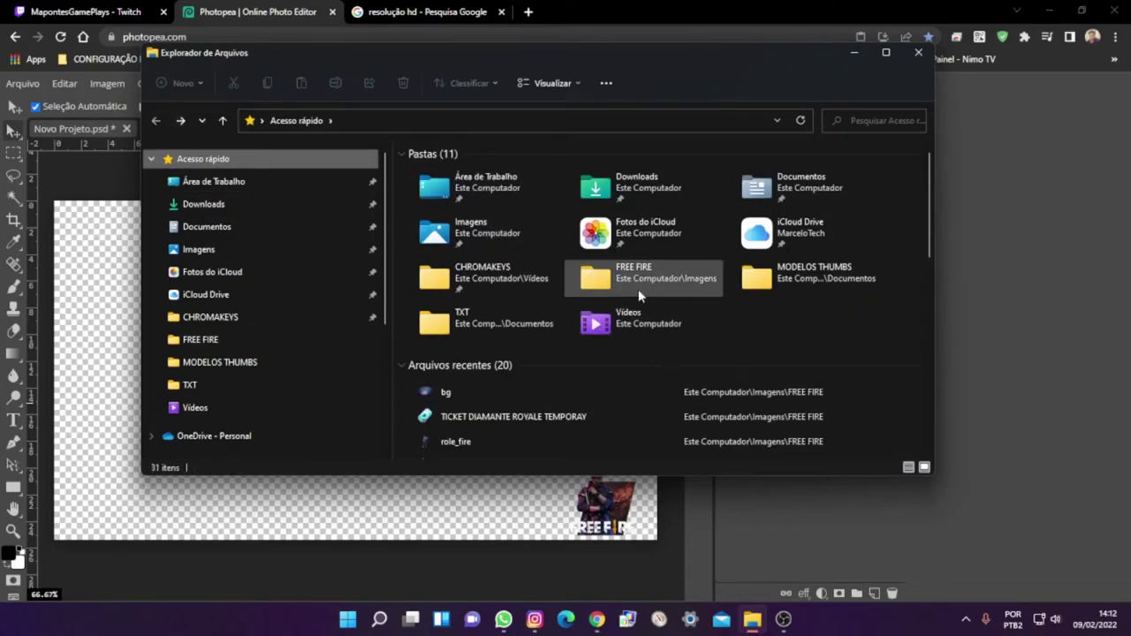
{"action": "left_click", "coordinate": [198, 250]}
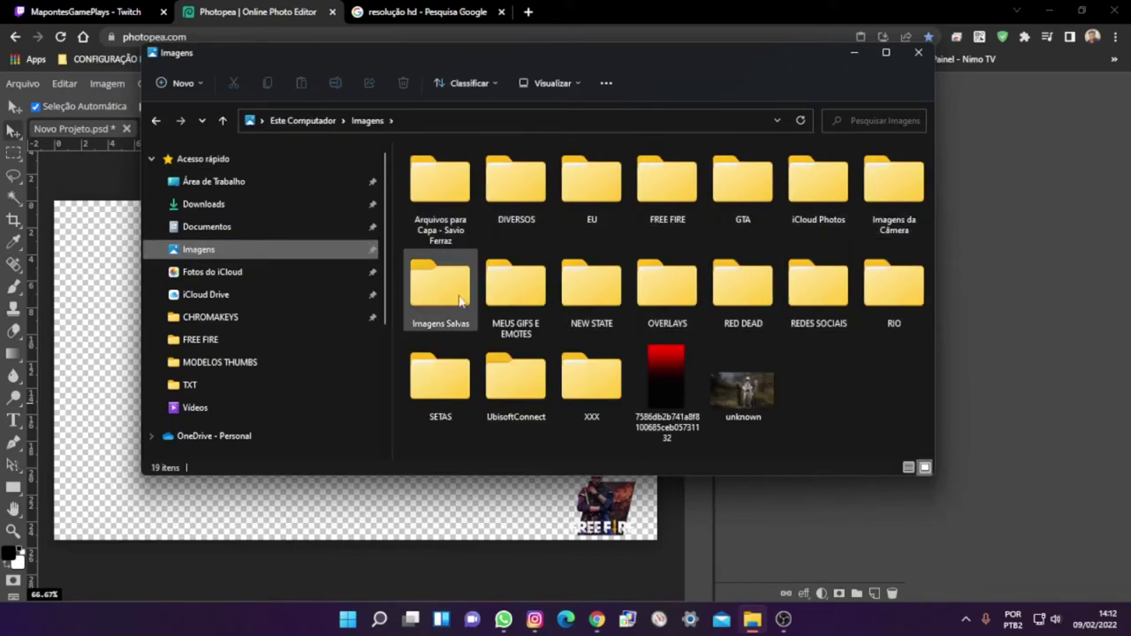
{"action": "double_click", "coordinate": [510, 300]}
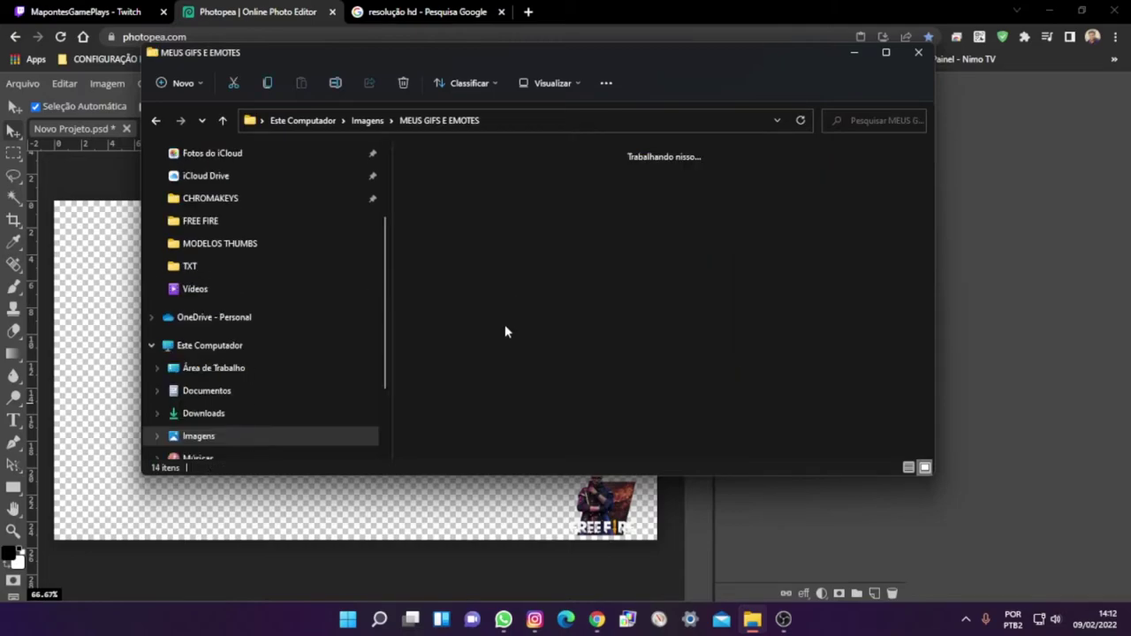
{"action": "double_click", "coordinate": [455, 217]}
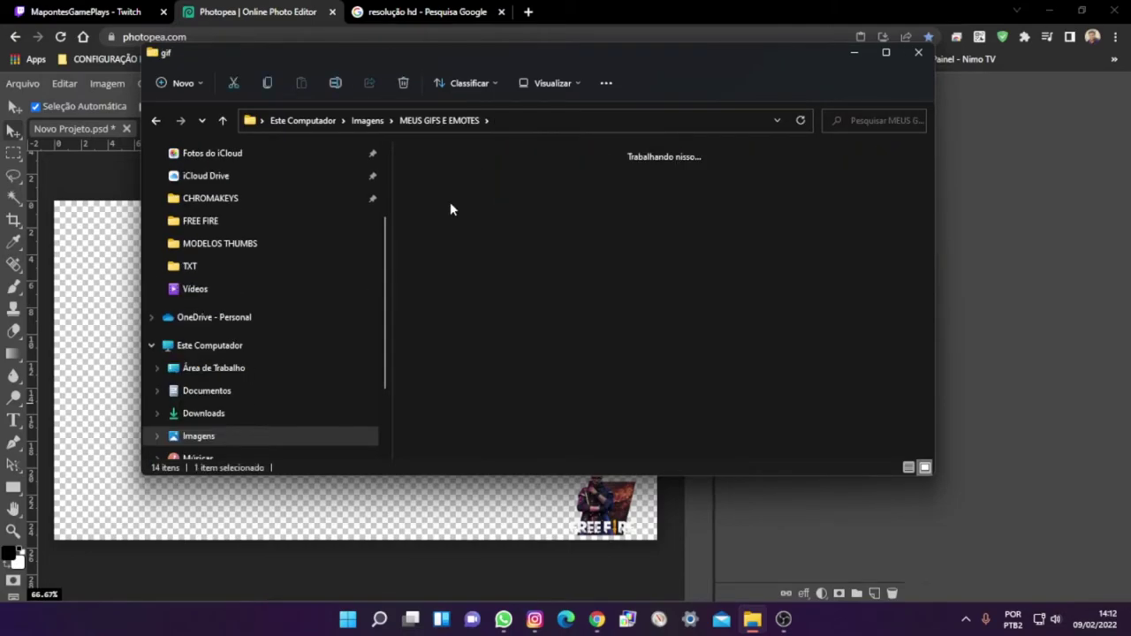
{"action": "left_click_drag", "start_coordinate": [519, 208], "coordinate": [140, 476]}
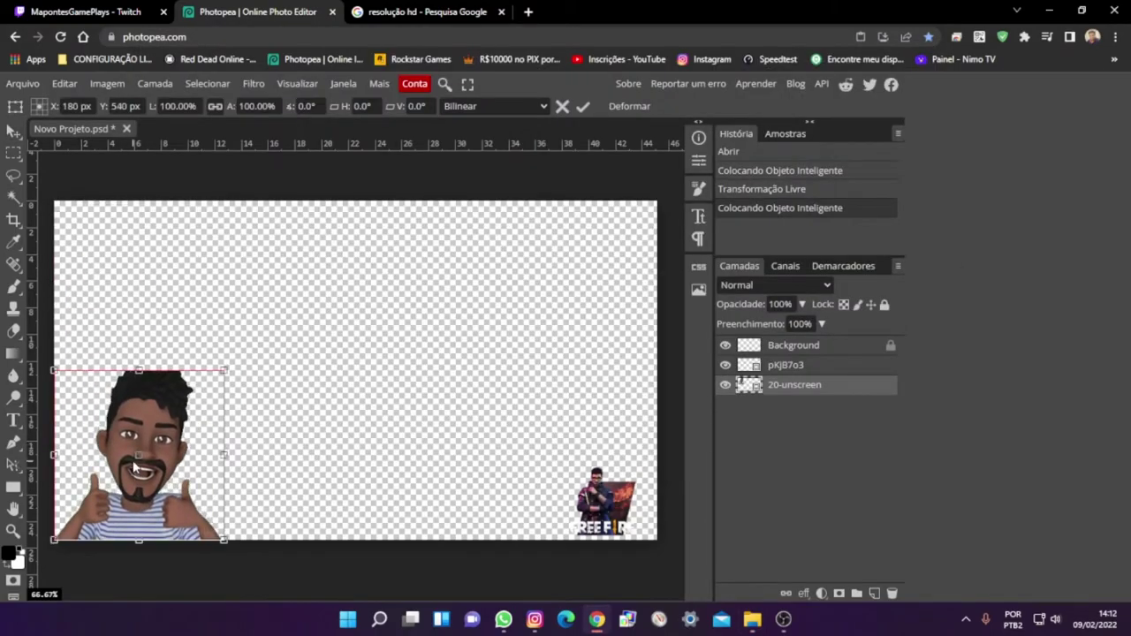
{"action": "left_click_drag", "start_coordinate": [225, 366], "coordinate": [107, 487]}
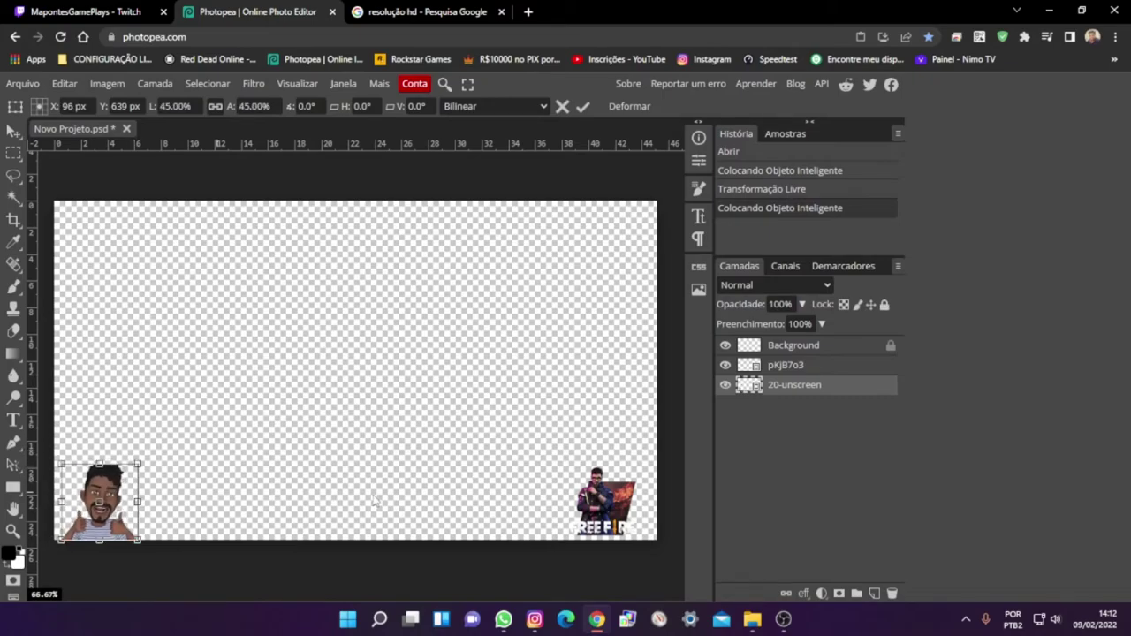
{"action": "key", "text": "Return"}
Step: Delete the Free Fire image from the canvas's lower-right corner
{"action": "left_click", "coordinate": [598, 519]}
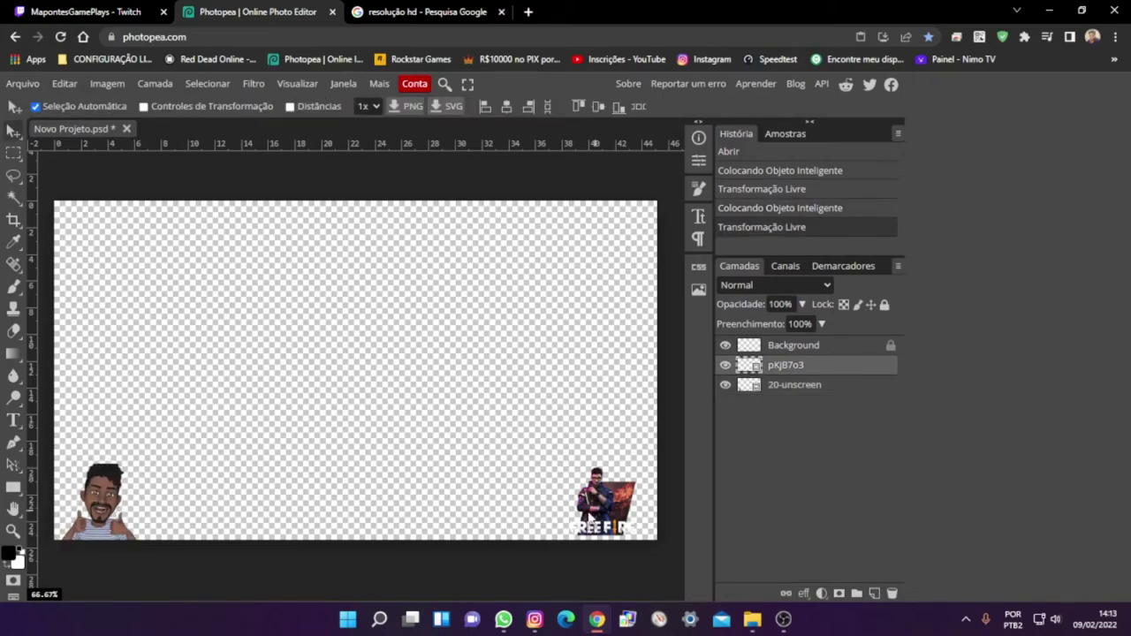
{"action": "key", "text": "Delete"}
{"action": "left_click", "coordinate": [165, 512]}
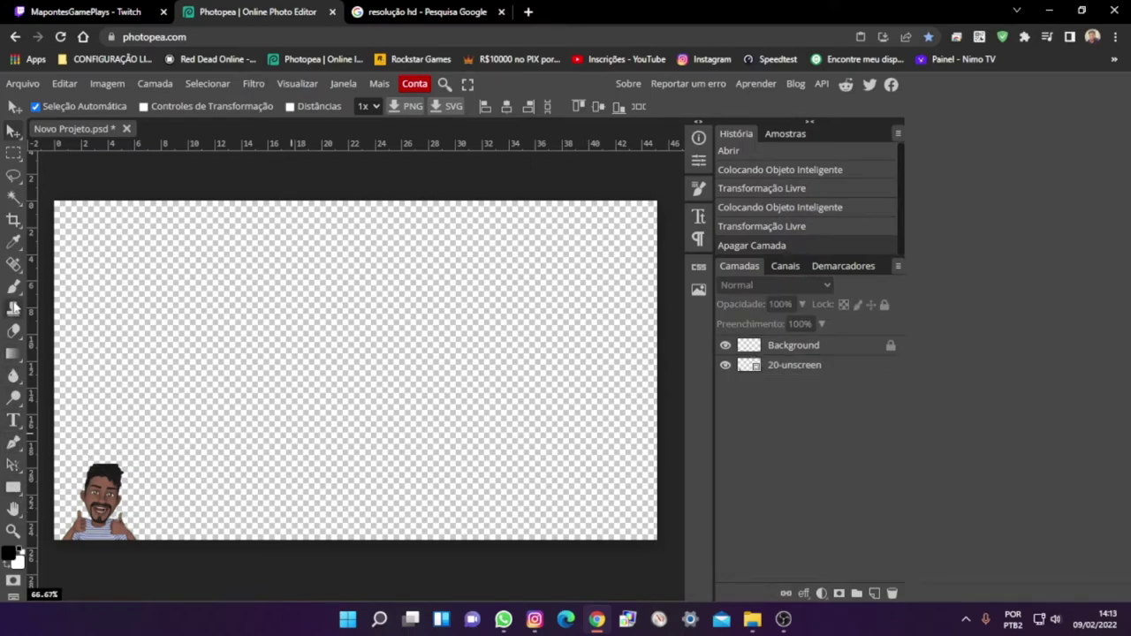
Step: Set up the Rectangle tool with a 20 px corner radius and a linear red-to-green gradient fill
{"action": "left_click", "coordinate": [13, 489]}
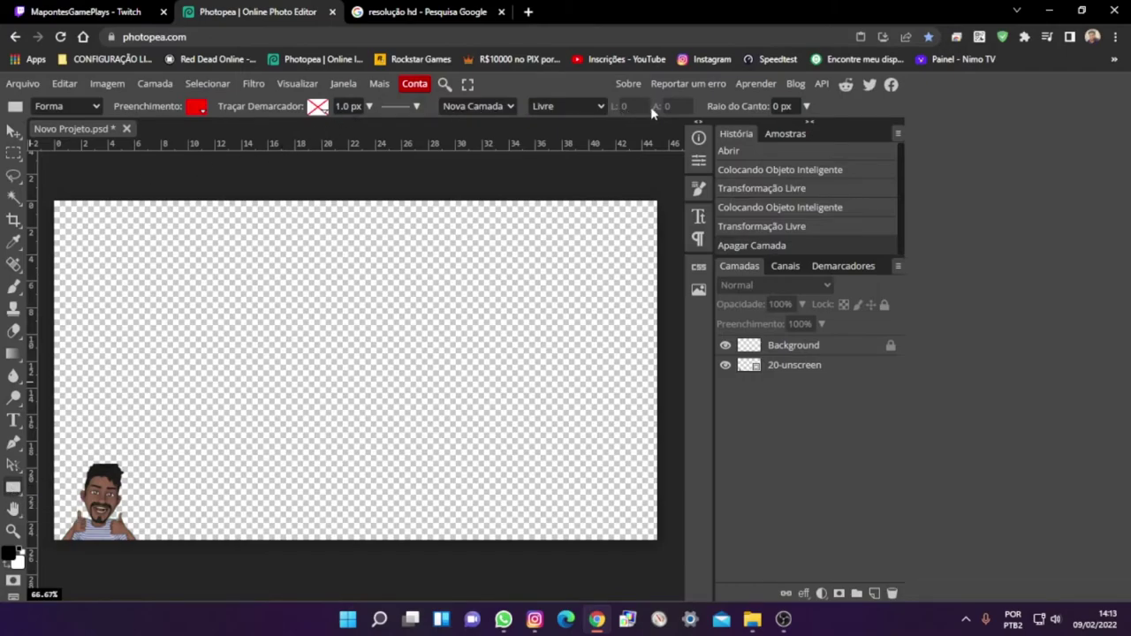
{"action": "left_click", "coordinate": [777, 106]}
{"action": "type", "text": "20"}
{"action": "left_click", "coordinate": [194, 107]}
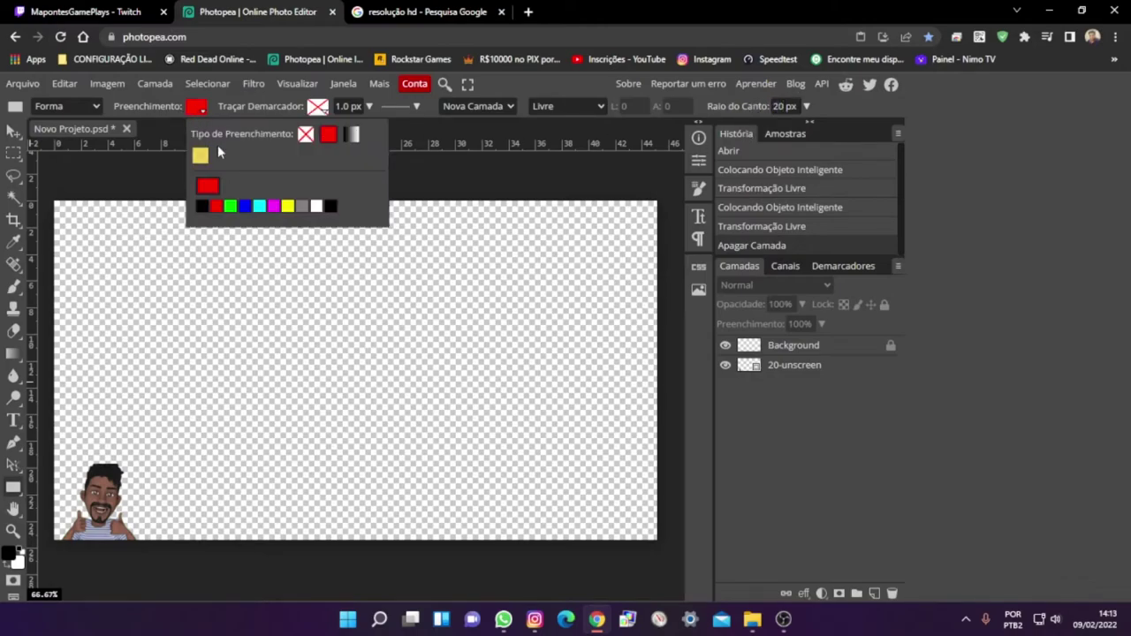
{"action": "left_click", "coordinate": [352, 134]}
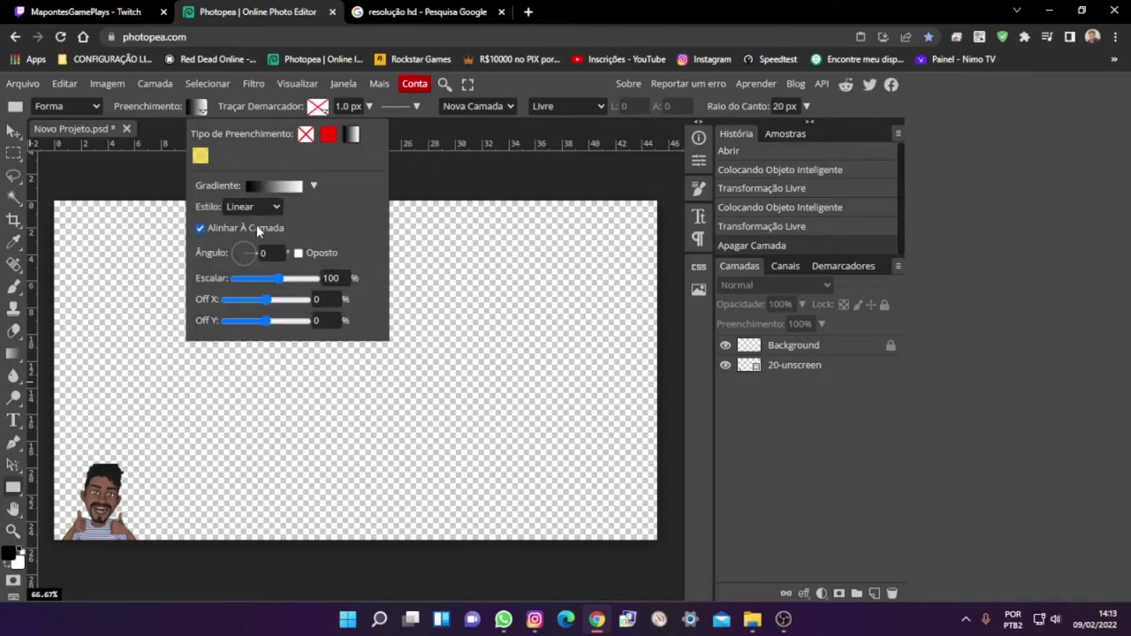
{"action": "left_click", "coordinate": [305, 186]}
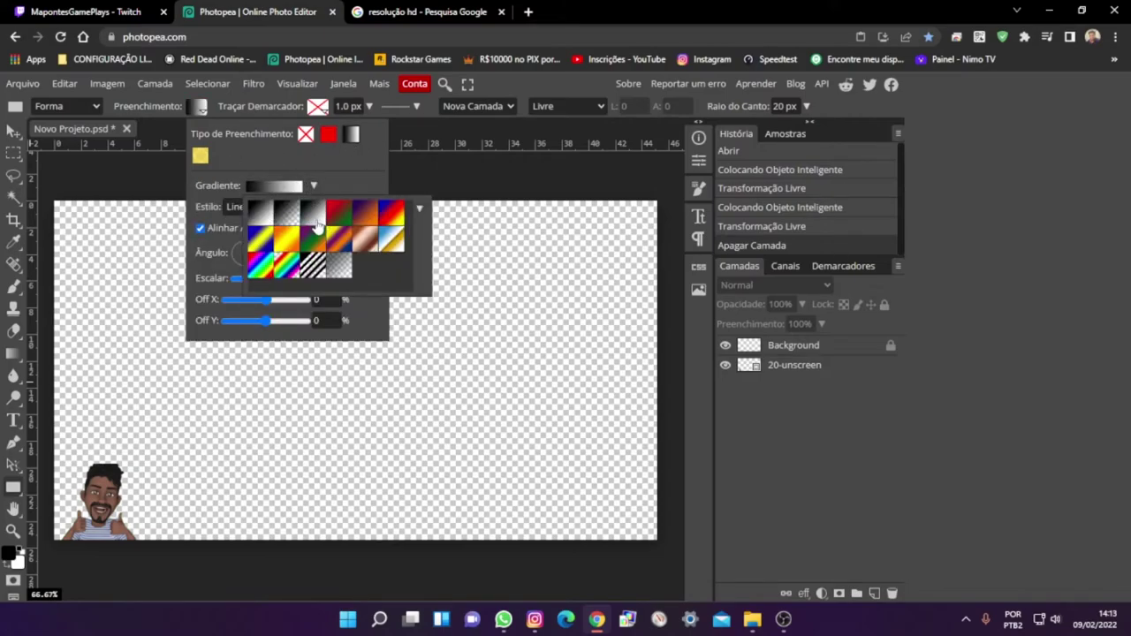
{"action": "left_click", "coordinate": [339, 221]}
{"action": "left_click", "coordinate": [314, 188]}
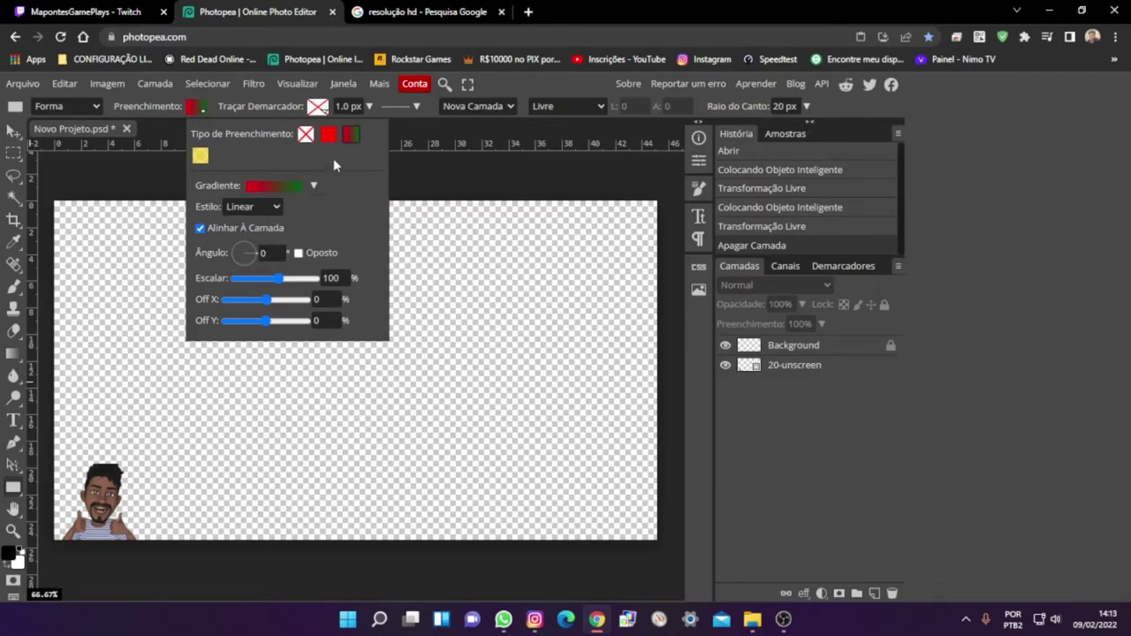
Step: Redraw the wide rounded bar with its gradient running vertically, green above red, and position it centrally near the canvas's upper edge
{"action": "left_click_drag", "start_coordinate": [228, 395], "coordinate": [395, 422]}
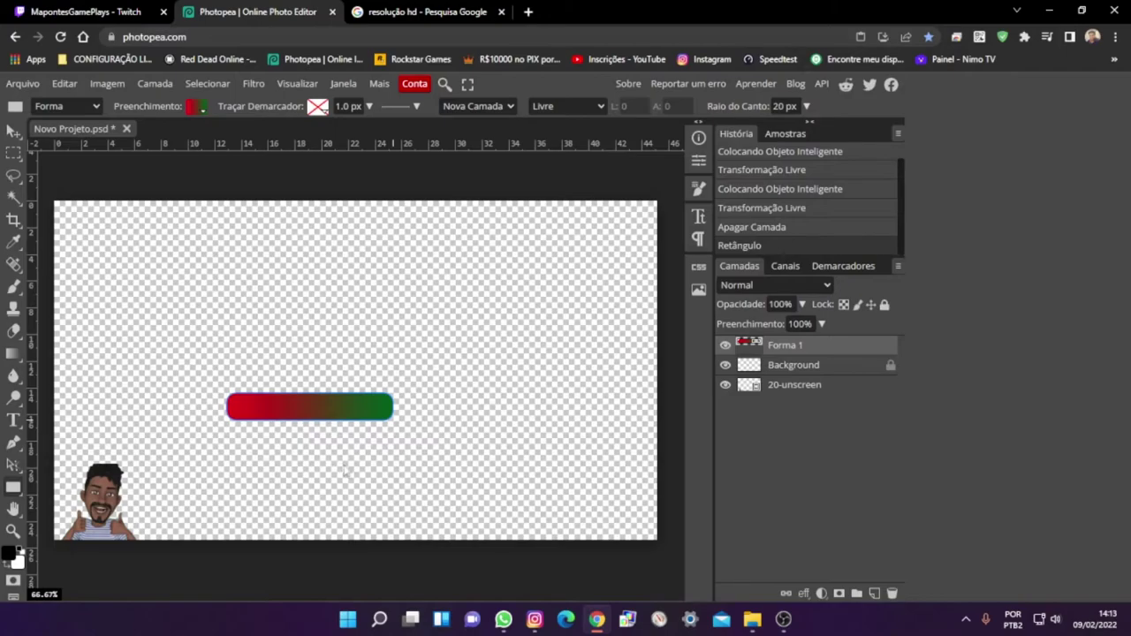
{"action": "key", "text": "ctrl+z"}
{"action": "left_click", "coordinate": [196, 110]}
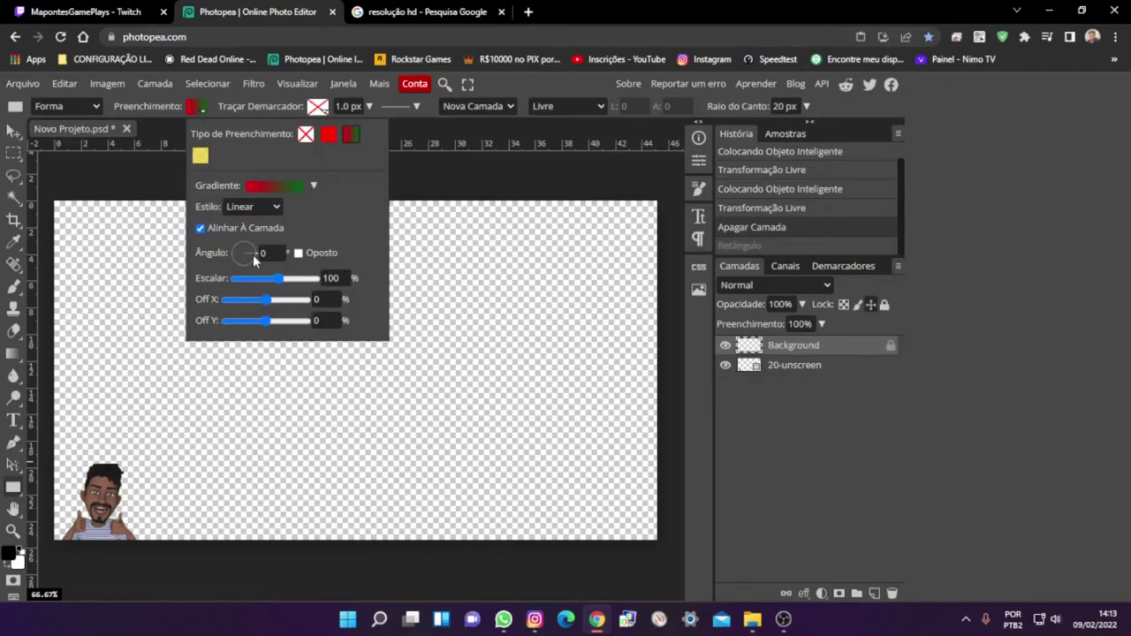
{"action": "left_click_drag", "start_coordinate": [233, 354], "coordinate": [417, 382]}
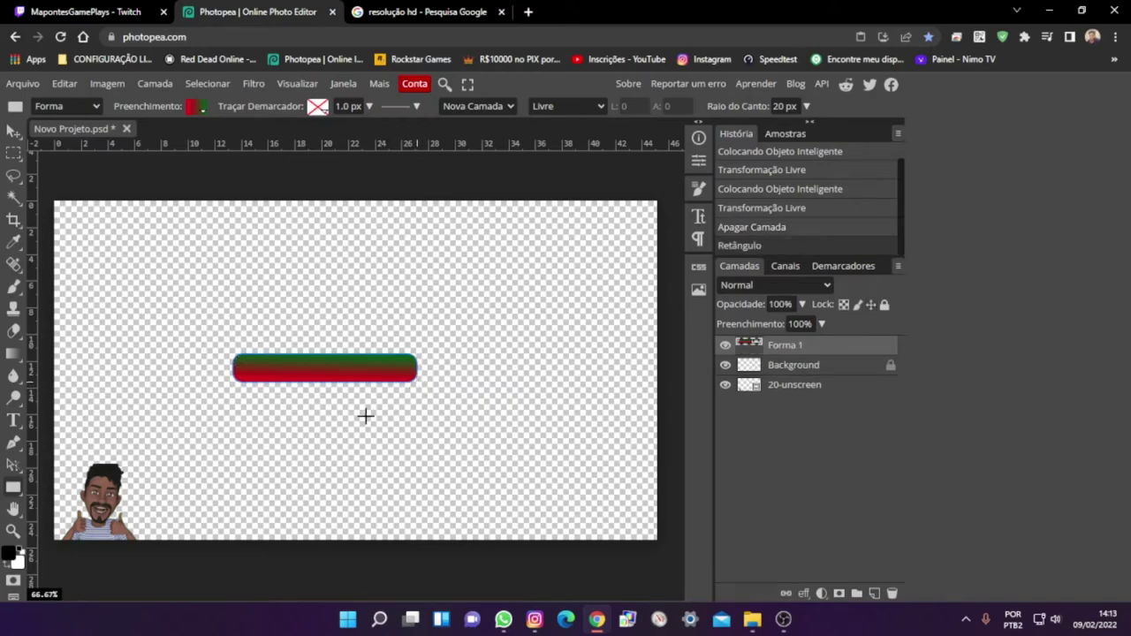
{"action": "left_click", "coordinate": [13, 131]}
{"action": "left_click_drag", "start_coordinate": [339, 375], "coordinate": [374, 227]}
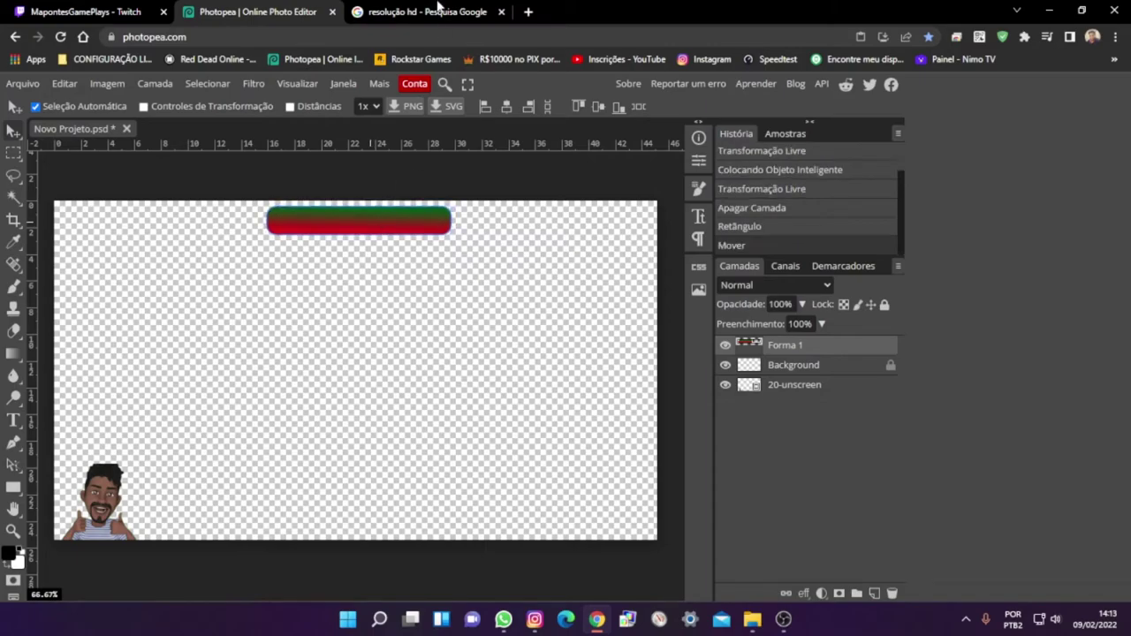
Step: Switch to the Google search page and search for images of "youtube"
{"action": "left_click", "coordinate": [439, 10]}
{"action": "scroll", "coordinate": [272, 126], "scroll_direction": "up", "scroll_amount": 2}
{"action": "left_click", "coordinate": [213, 143]}
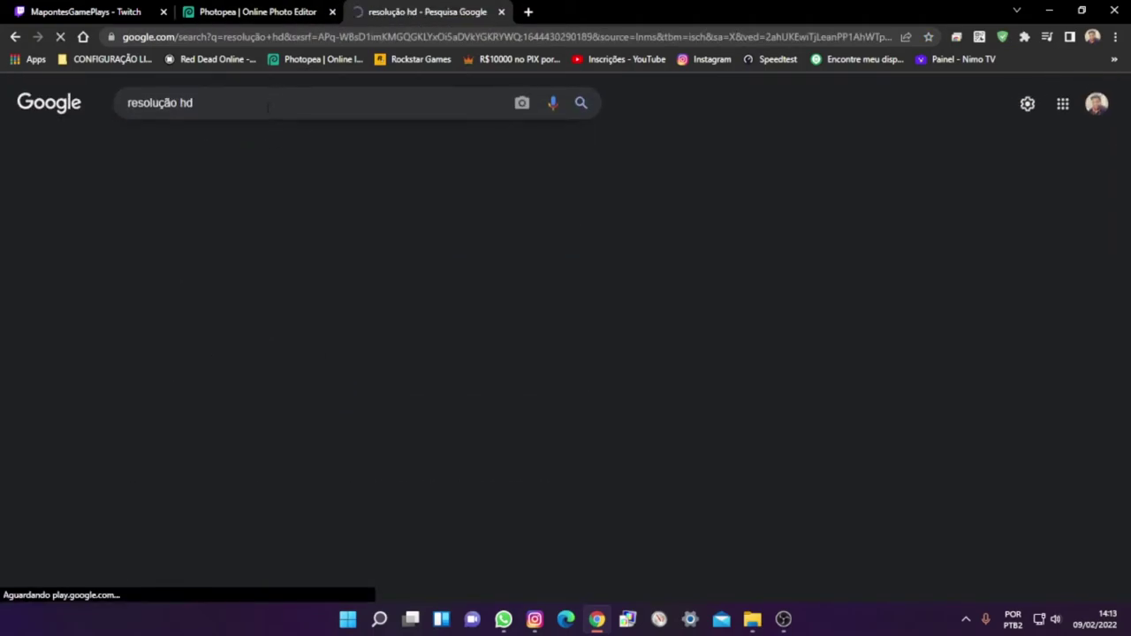
{"action": "triple_click", "coordinate": [247, 104]}
{"action": "type", "text": "you"}
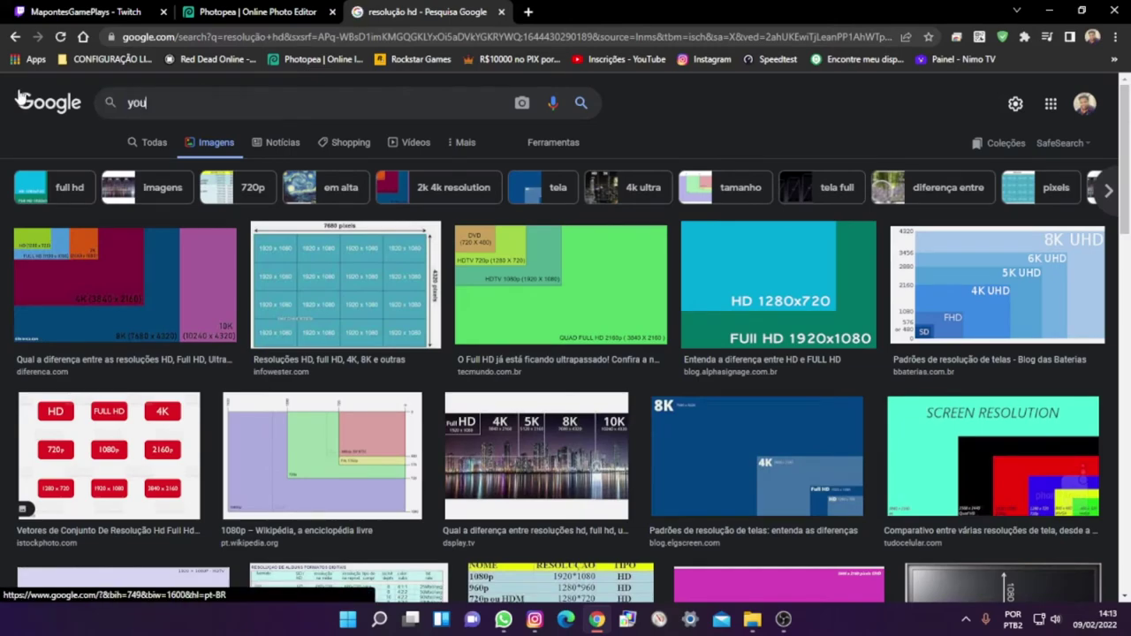
{"action": "type", "text": "tube"}
{"action": "key", "text": "Return"}
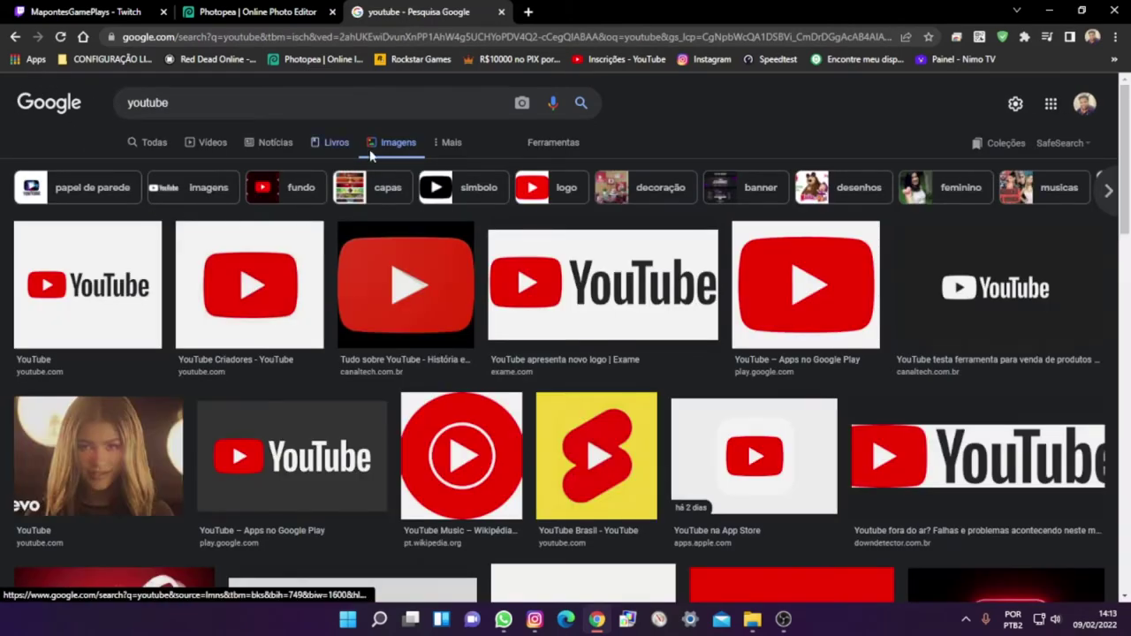
Step: Refine the image search to transparent "youtube logo png" results
{"action": "left_click", "coordinate": [448, 146]}
{"action": "left_click", "coordinate": [555, 144]}
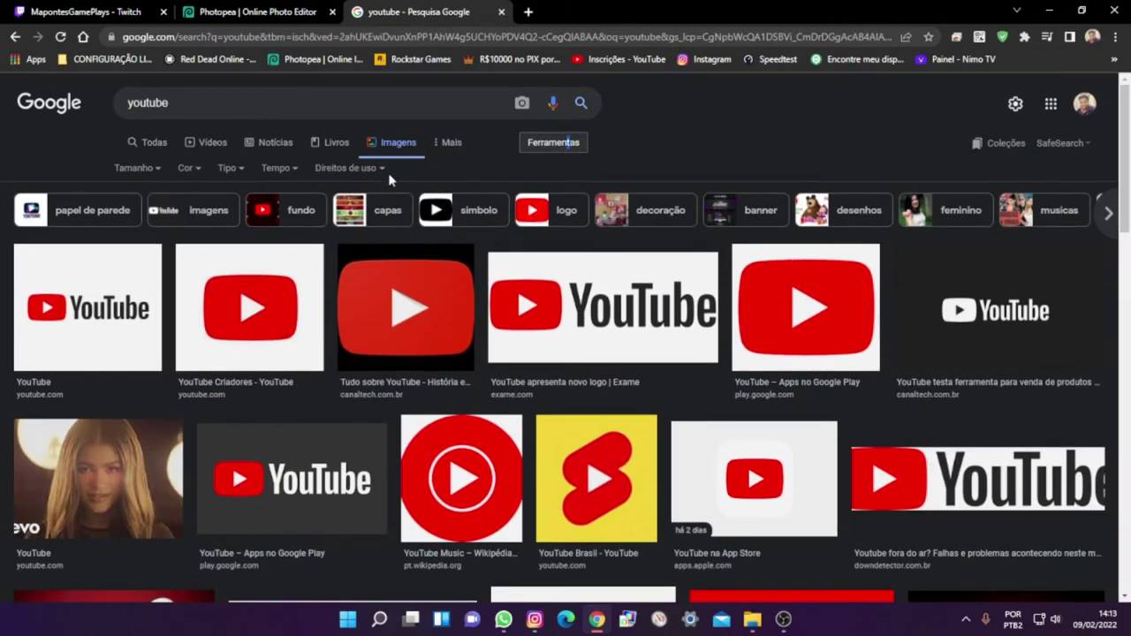
{"action": "left_click", "coordinate": [189, 168]}
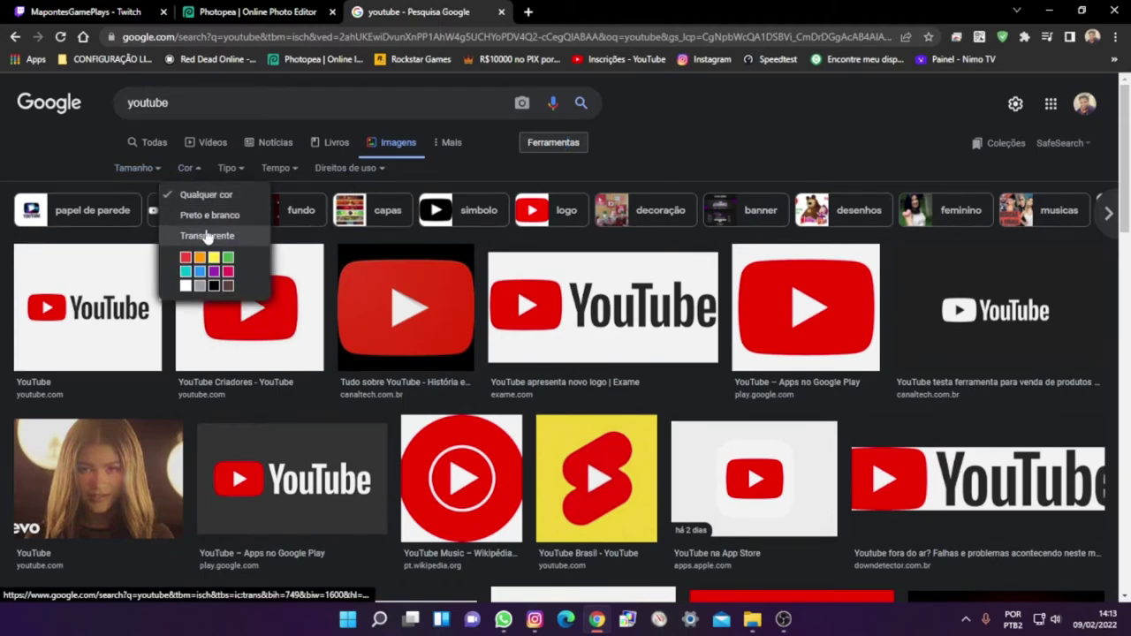
{"action": "left_click", "coordinate": [207, 235]}
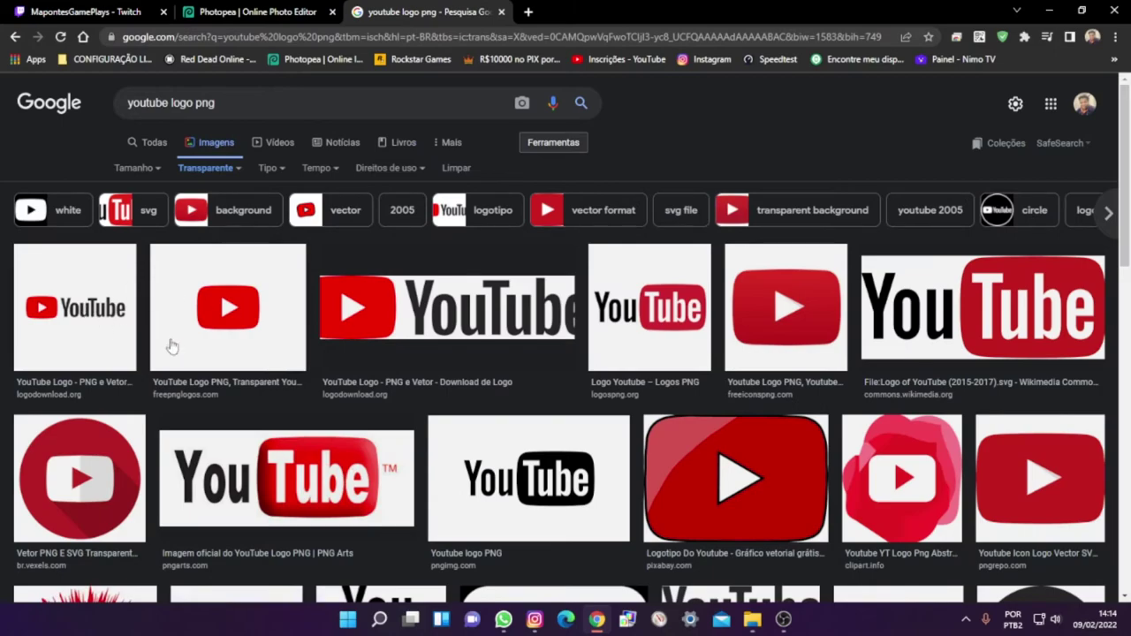
Step: Copy the round red YouTube logo from the results, paste it into the Photopea overlay and move it below the gradient bar
{"action": "scroll", "coordinate": [159, 371], "scroll_direction": "down", "scroll_amount": 2}
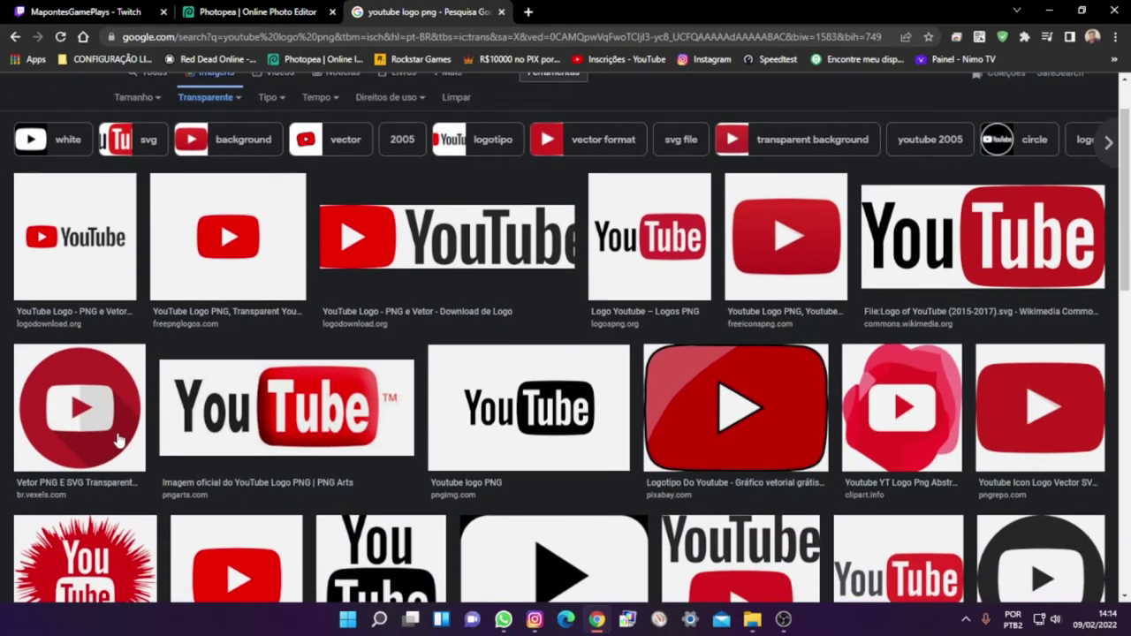
{"action": "left_click", "coordinate": [115, 410]}
{"action": "right_click", "coordinate": [857, 237]}
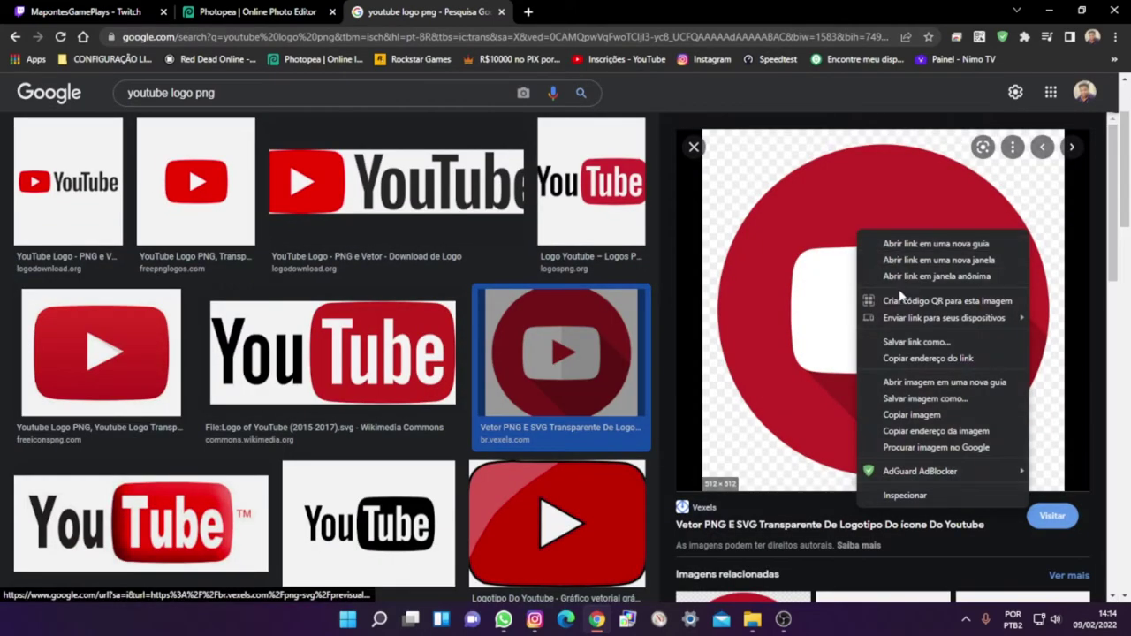
{"action": "left_click", "coordinate": [864, 405]}
{"action": "left_click", "coordinate": [256, 11]}
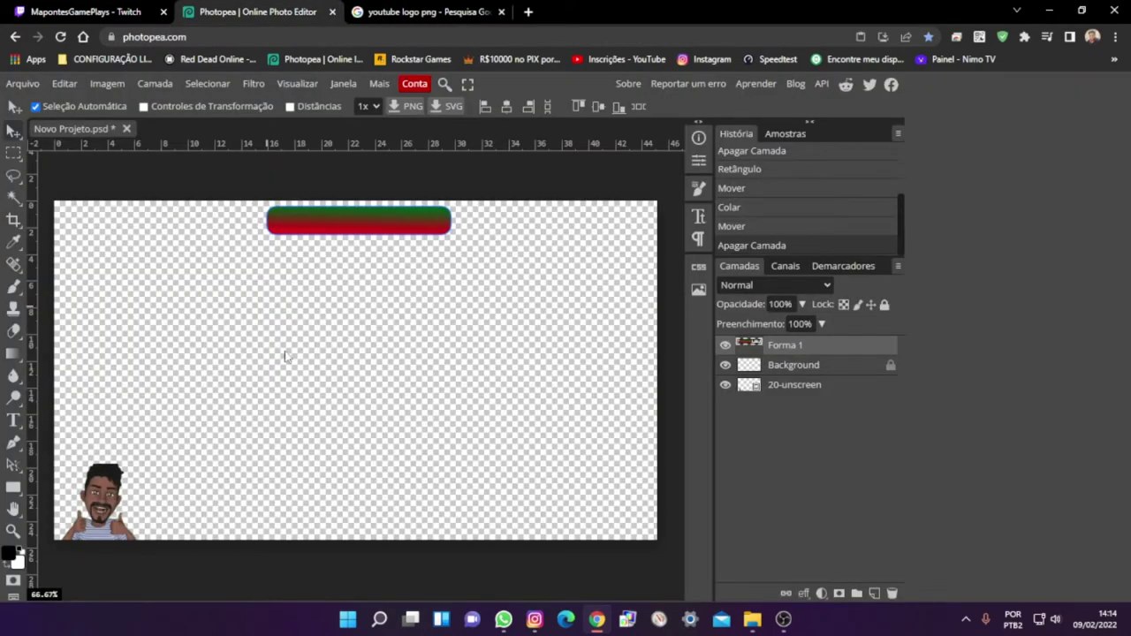
{"action": "key", "text": "ctrl+v"}
{"action": "left_click_drag", "start_coordinate": [202, 385], "coordinate": [308, 418]}
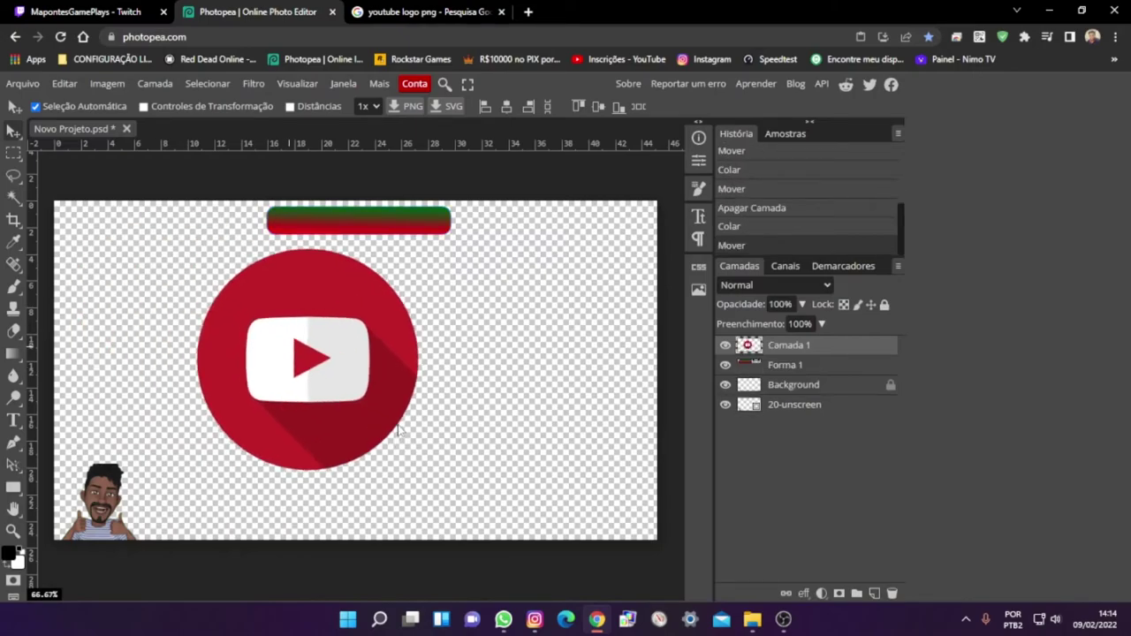
Step: Scale the YouTube logo down to about 9.77% and place it inside the gradient bar near its left end
{"action": "key", "text": "ctrl+alt+t"}
{"action": "left_click_drag", "start_coordinate": [424, 474], "coordinate": [293, 231]}
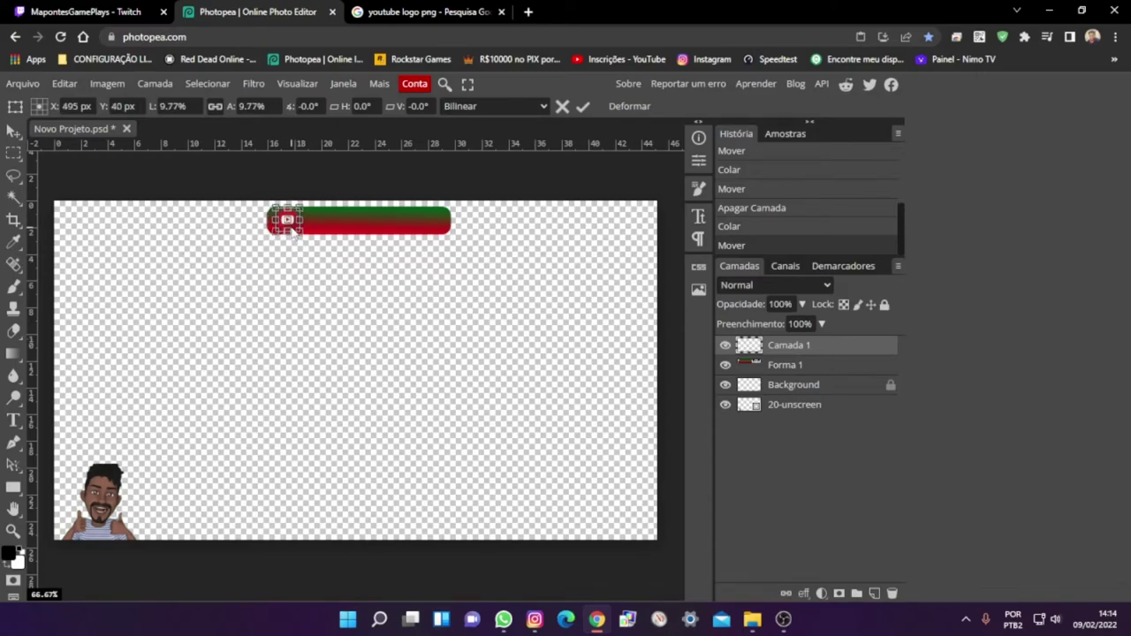
{"action": "key", "text": "Return"}
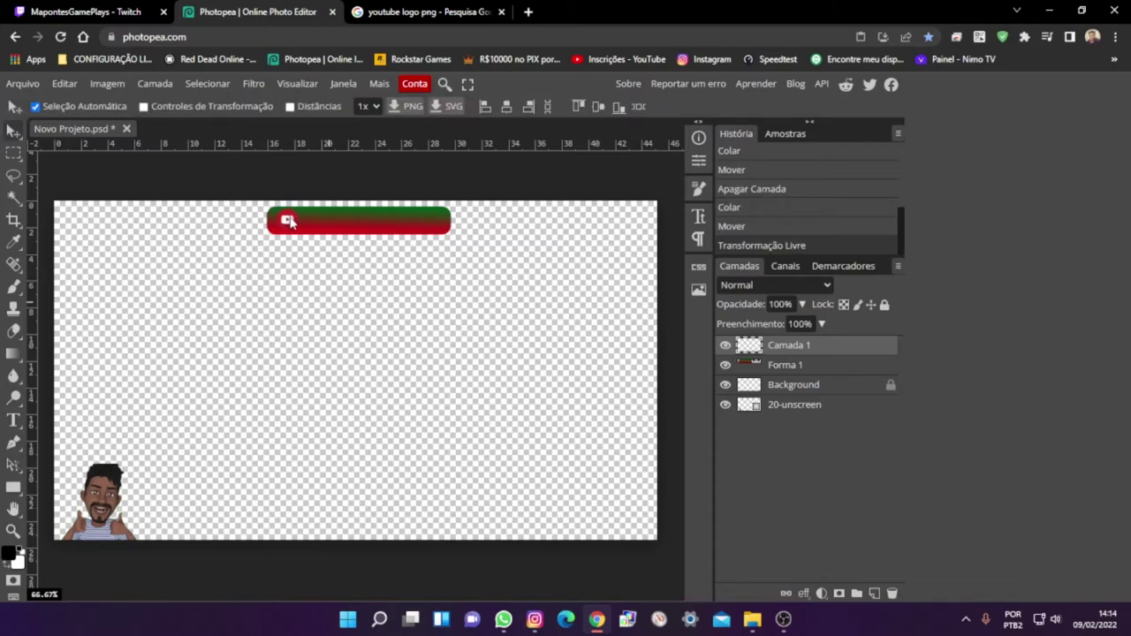
Step: Add the text "MapontesGamePlays" on an empty area of the canvas
{"action": "key", "text": "t"}
{"action": "left_click", "coordinate": [257, 399]}
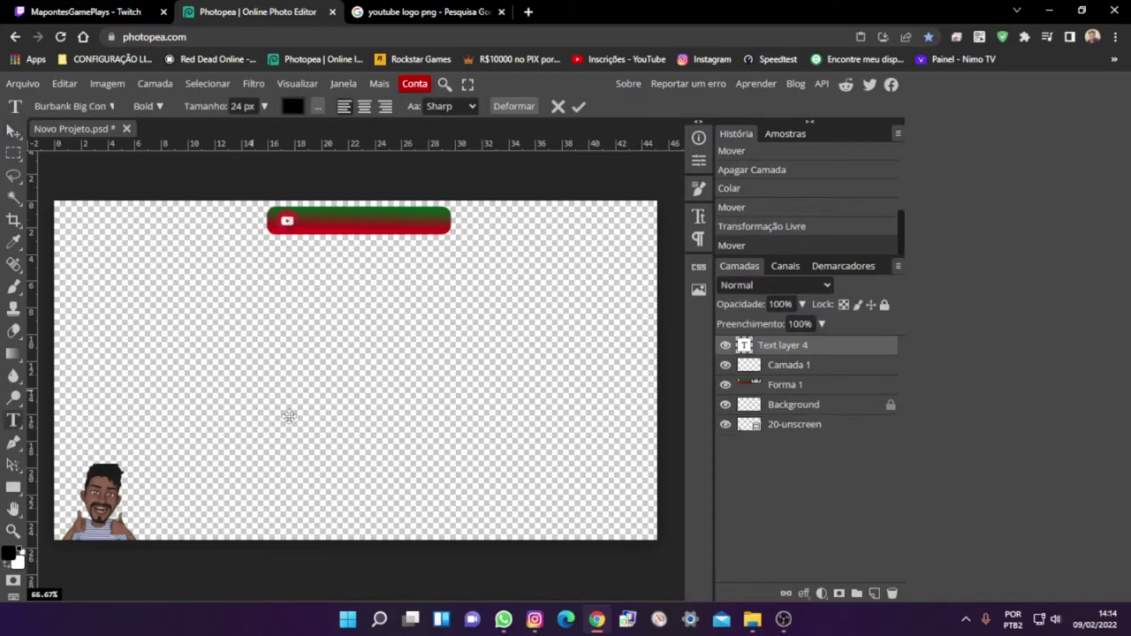
{"action": "type", "text": "MapontesGAmePlays"}
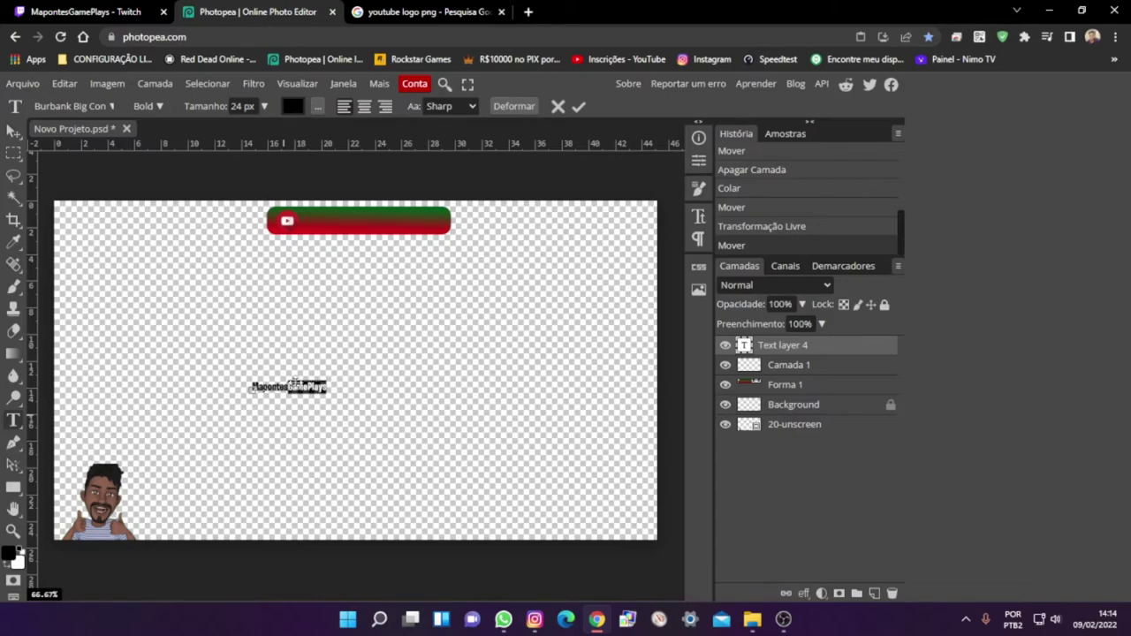
Step: Colour the "GamePlays" part of the text bright green and the "Mapontes" part white
{"action": "left_click", "coordinate": [293, 106]}
{"action": "left_click", "coordinate": [339, 363]}
{"action": "left_click", "coordinate": [356, 385]}
{"action": "left_click", "coordinate": [286, 407]}
{"action": "left_click_drag", "start_coordinate": [288, 387], "coordinate": [198, 383]}
{"action": "left_click", "coordinate": [293, 105]}
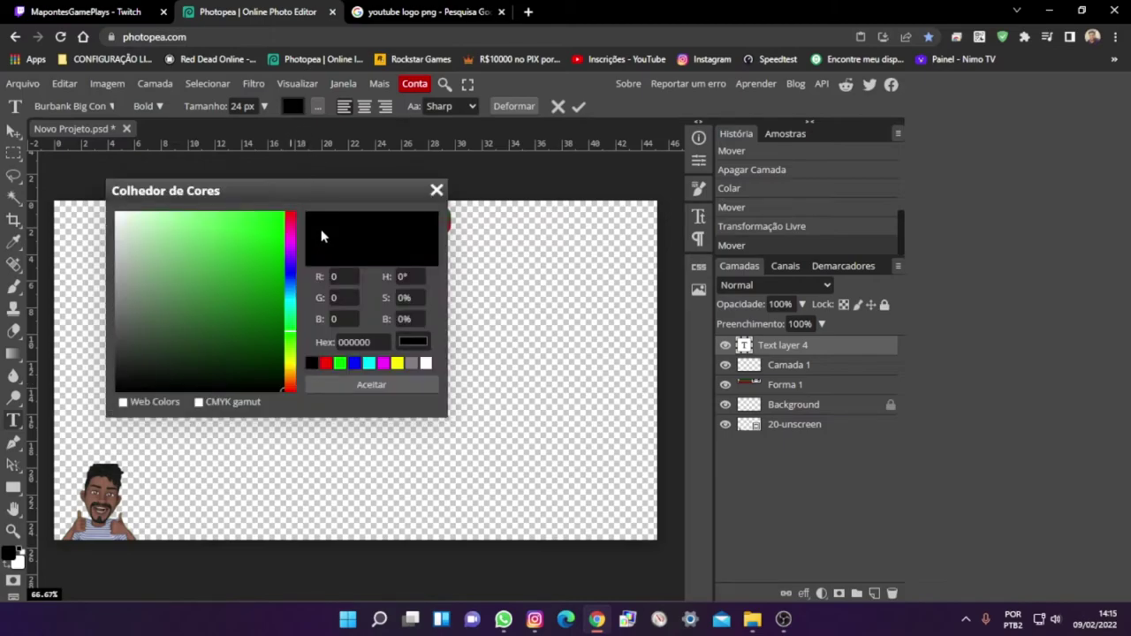
{"action": "left_click", "coordinate": [425, 363]}
{"action": "left_click", "coordinate": [371, 384]}
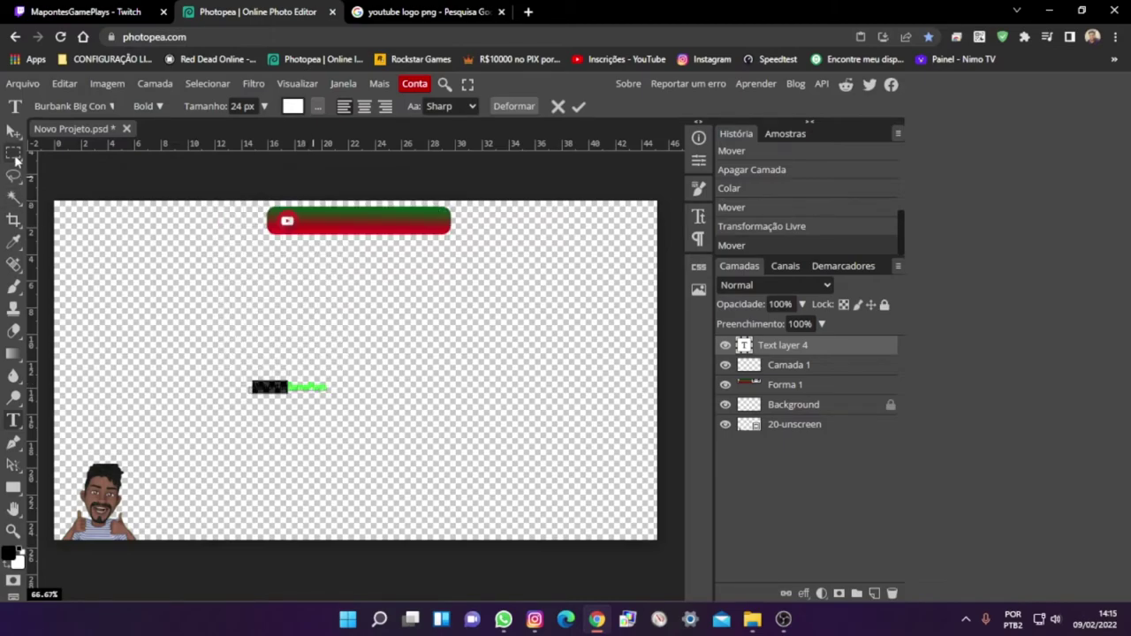
Step: Move the channel name text onto the gradient bar beside the YouTube logo and enlarge it to about 158%
{"action": "left_click", "coordinate": [13, 131]}
{"action": "left_click_drag", "start_coordinate": [294, 392], "coordinate": [395, 228]}
{"action": "key", "text": "ctrl+t"}
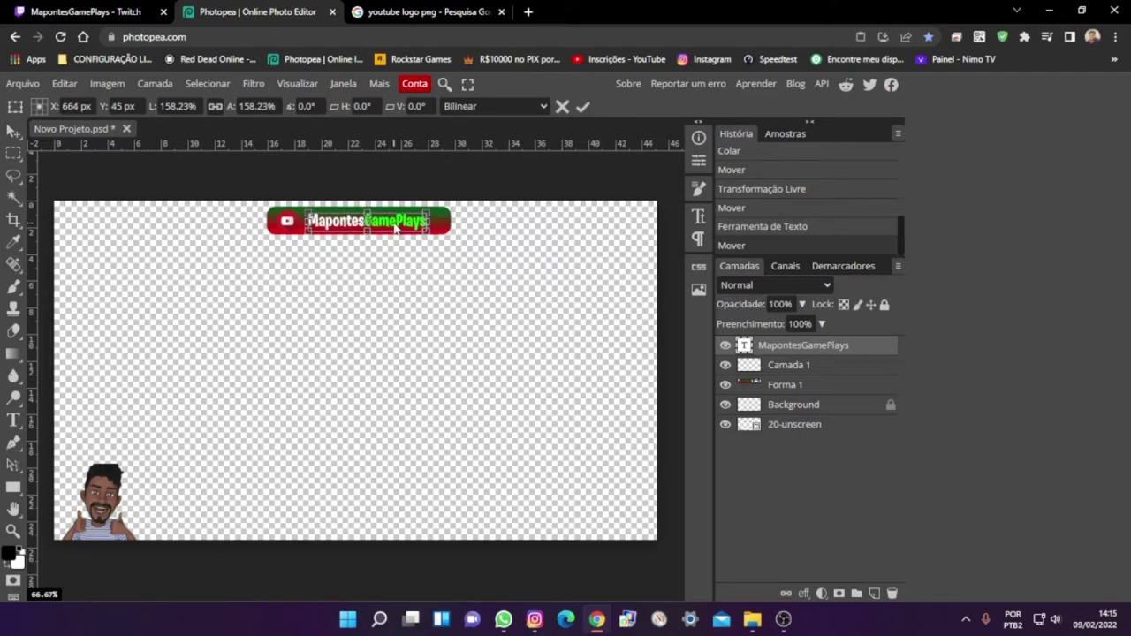
{"action": "key", "text": "Down"}
{"action": "key", "text": "Down"}
{"action": "key", "text": "Up"}
{"action": "key", "text": "Up"}
{"action": "key", "text": "Left"}
{"action": "key", "text": "Left"}
{"action": "key", "text": "Return"}
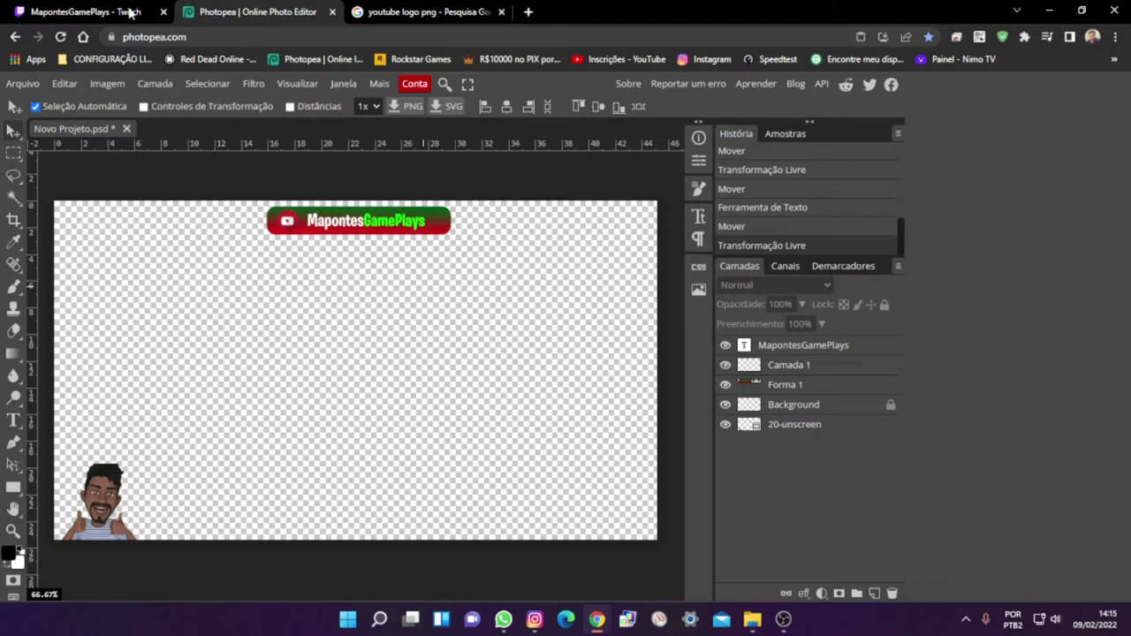
Step: Export the overlay as a 1280 x 720 PNG at 100% quality, checking the whole image in the preview
{"action": "left_click", "coordinate": [22, 83]}
{"action": "mouse_move", "coordinate": [47, 285]}
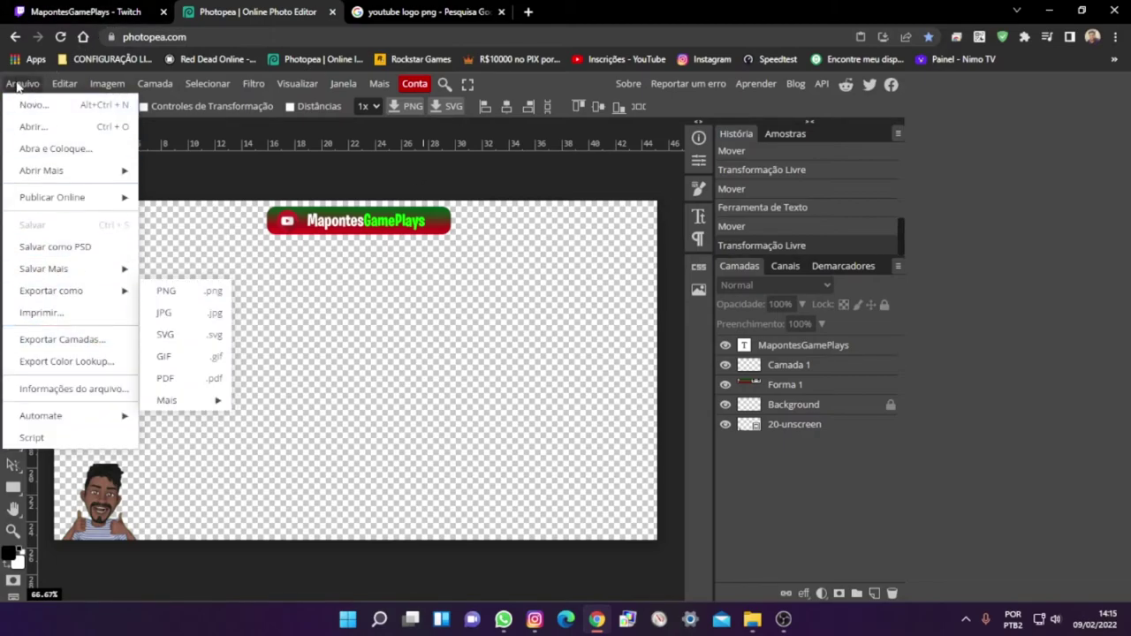
{"action": "left_click", "coordinate": [176, 292]}
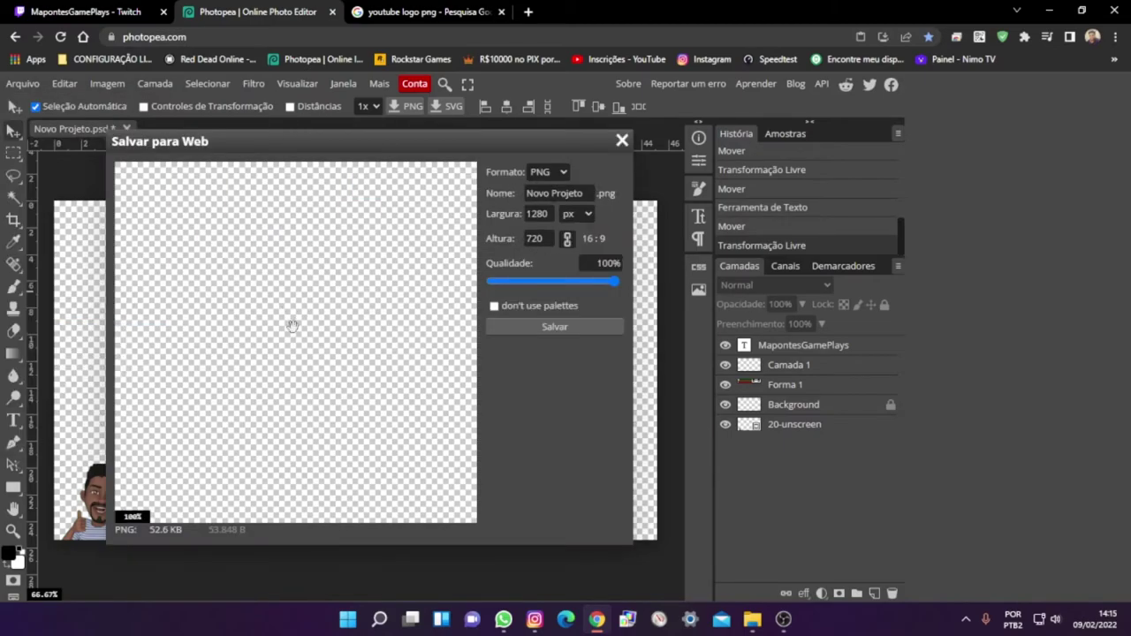
{"action": "scroll", "coordinate": [311, 326], "scroll_direction": "down", "scroll_amount": 2}
{"action": "scroll", "coordinate": [289, 336], "scroll_direction": "down", "scroll_amount": 2}
{"action": "scroll", "coordinate": [298, 336], "scroll_direction": "up", "scroll_amount": 1}
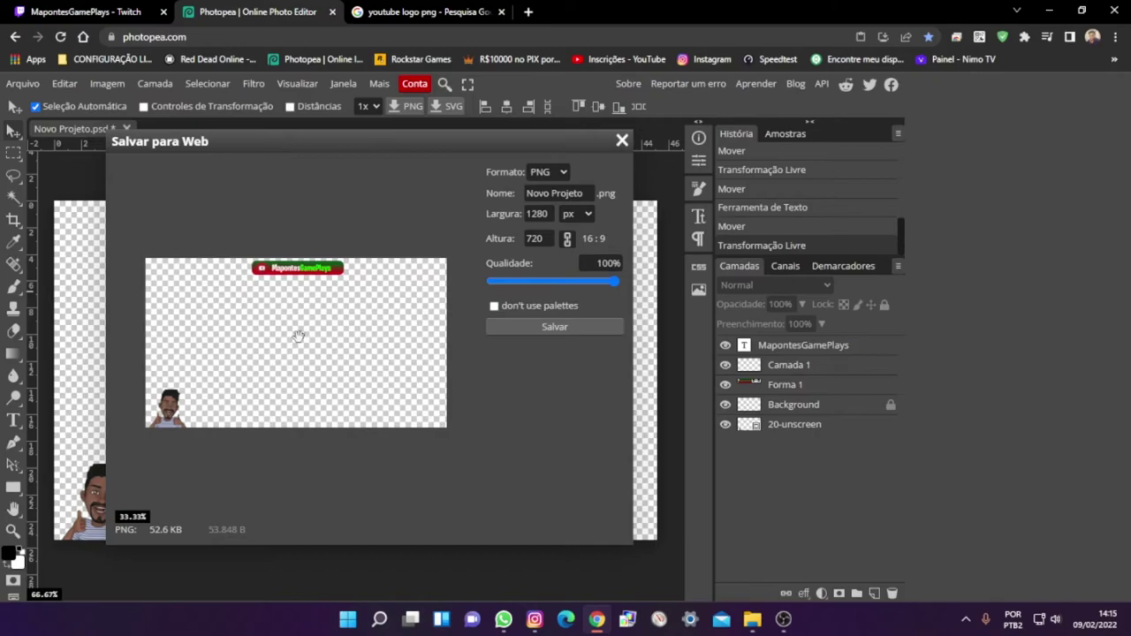
{"action": "scroll", "coordinate": [298, 336], "scroll_direction": "up", "scroll_amount": 1}
{"action": "scroll", "coordinate": [290, 340], "scroll_direction": "down", "scroll_amount": 1}
{"action": "scroll", "coordinate": [285, 341], "scroll_direction": "up", "scroll_amount": 1}
{"action": "scroll", "coordinate": [286, 341], "scroll_direction": "down", "scroll_amount": 1}
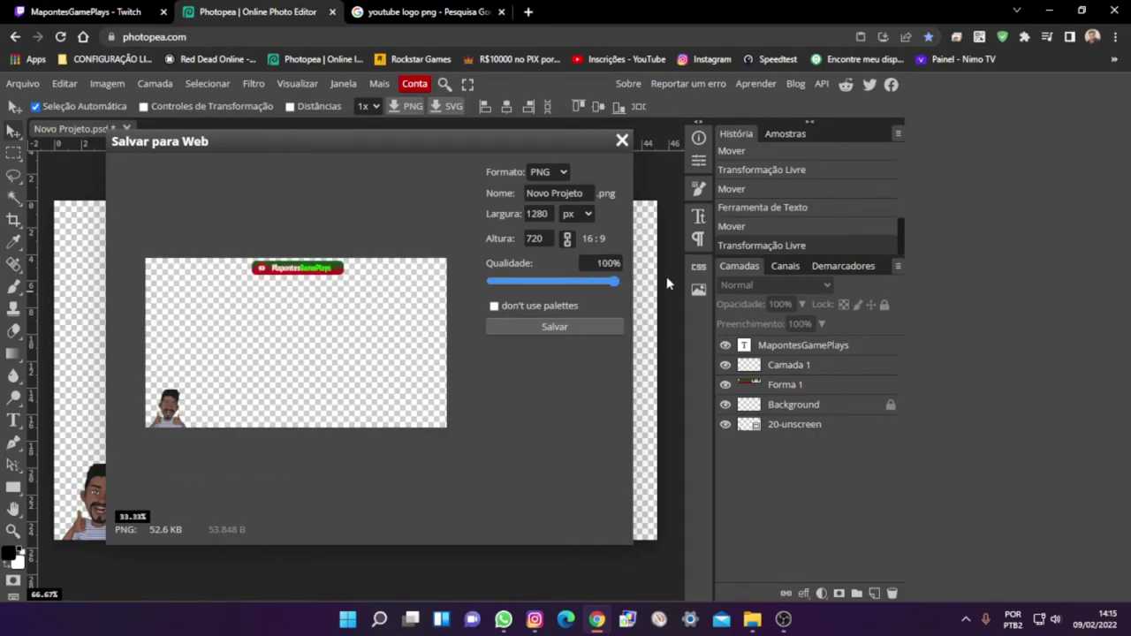
{"action": "left_click", "coordinate": [554, 326]}
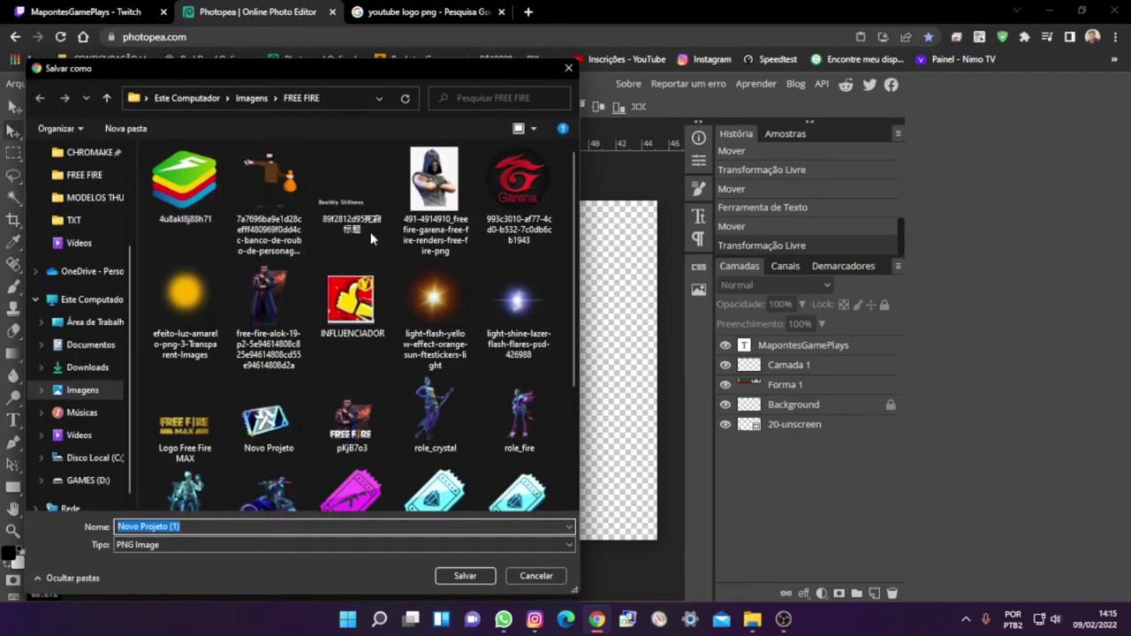
{"action": "left_click", "coordinate": [82, 389]}
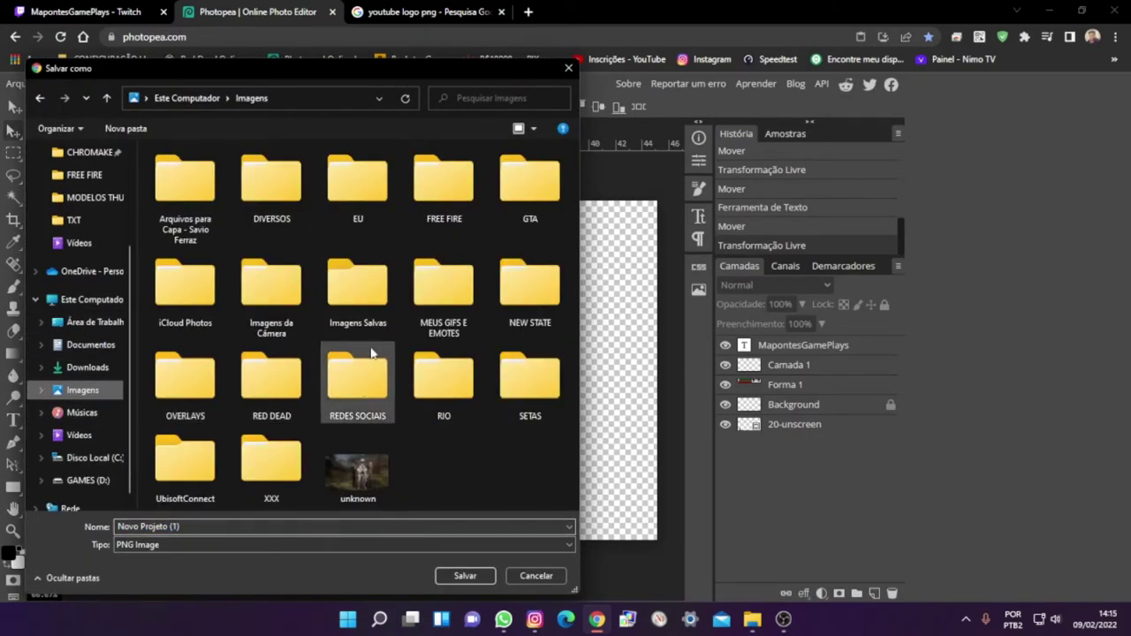
{"action": "left_click", "coordinate": [187, 404]}
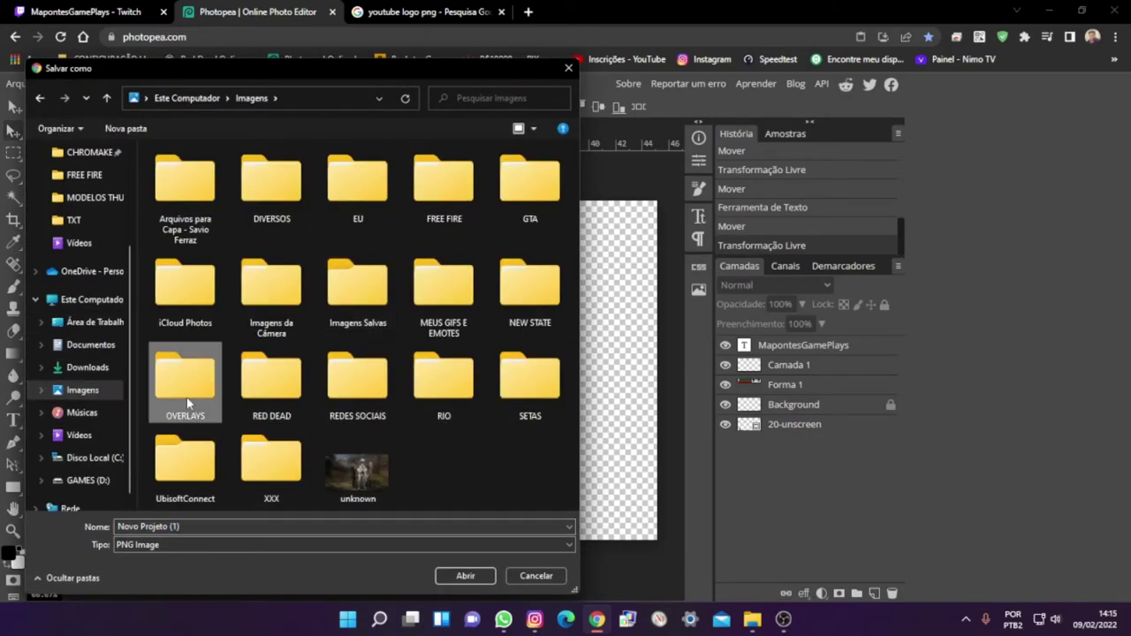
{"action": "double_click", "coordinate": [187, 404]}
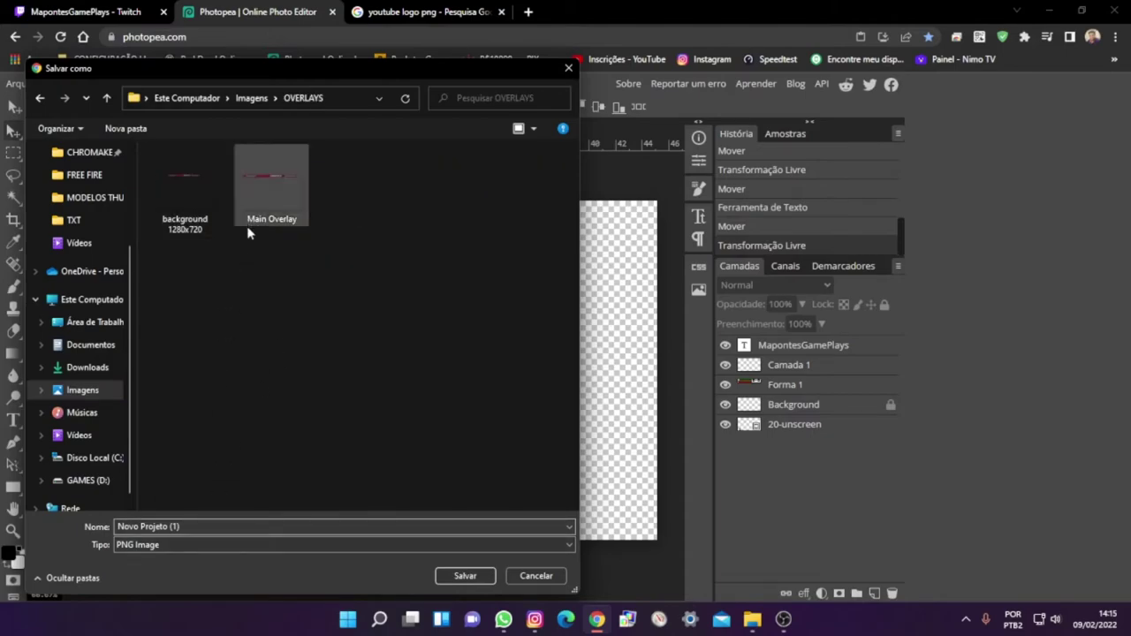
Step: Create a folder named overlay on drive C: and save the PNG in it as background1
{"action": "left_click", "coordinate": [82, 459]}
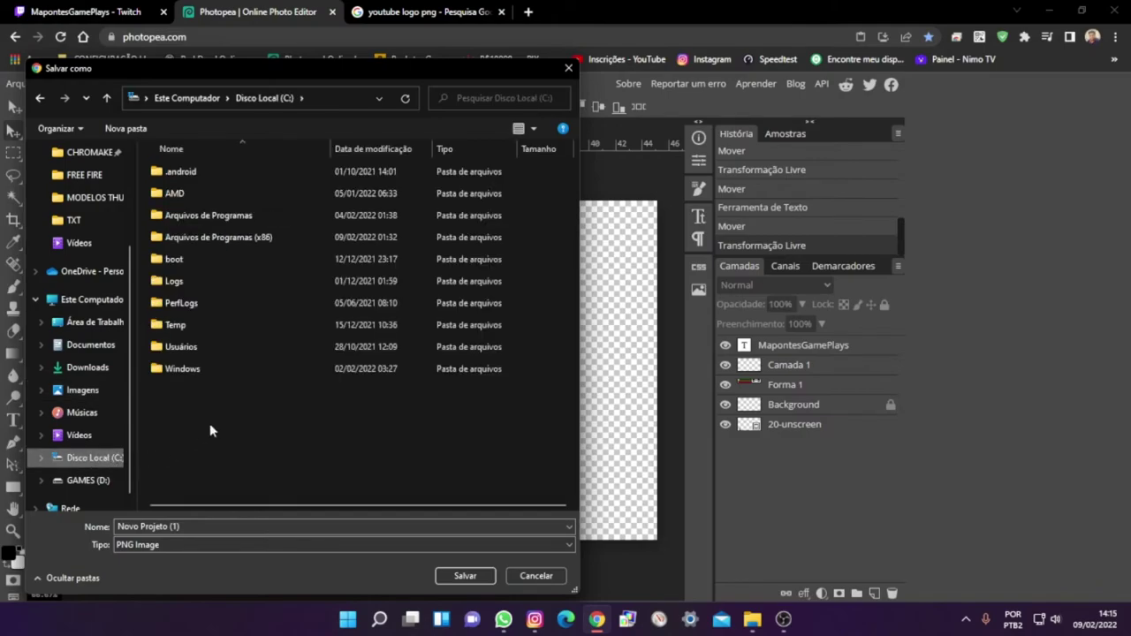
{"action": "left_click", "coordinate": [125, 128]}
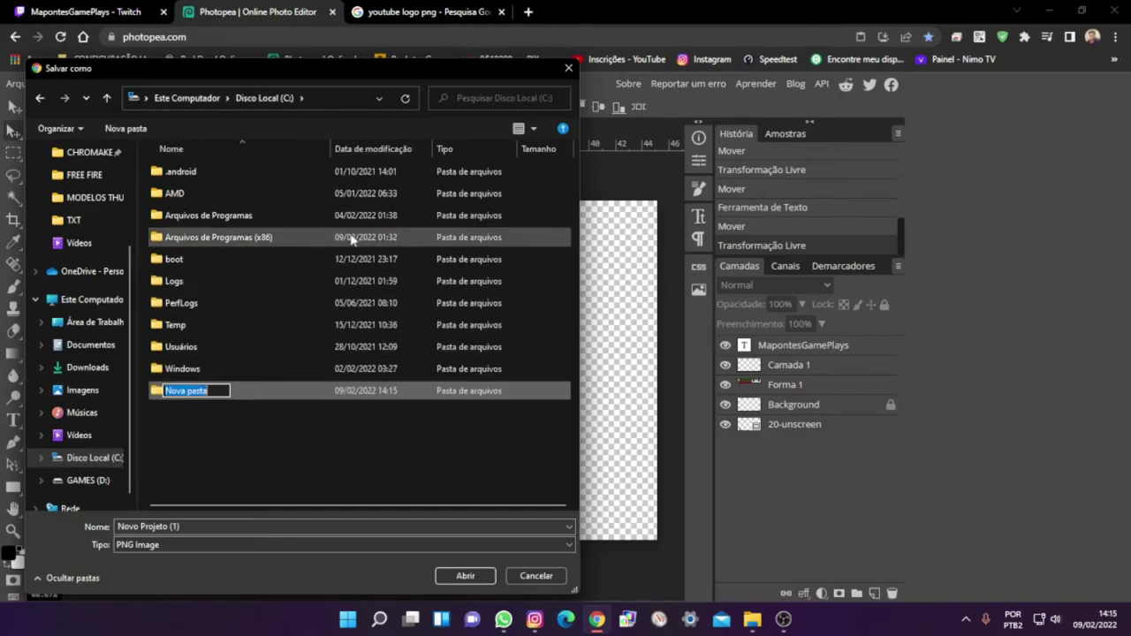
{"action": "type", "text": "overlay"}
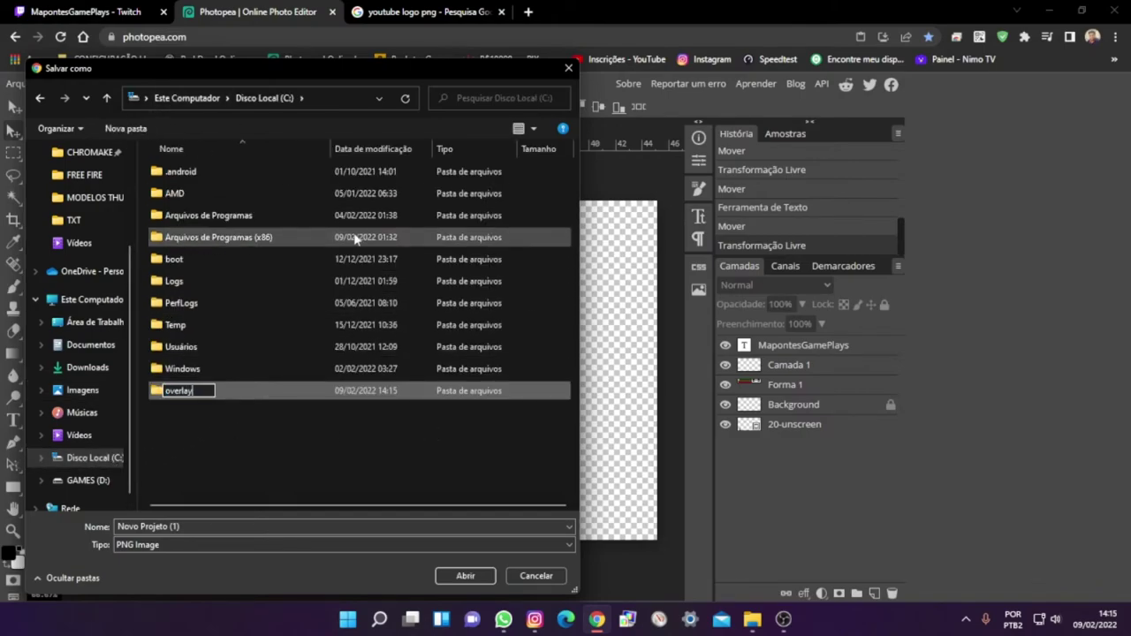
{"action": "key", "text": "Return"}
{"action": "double_click", "coordinate": [224, 393]}
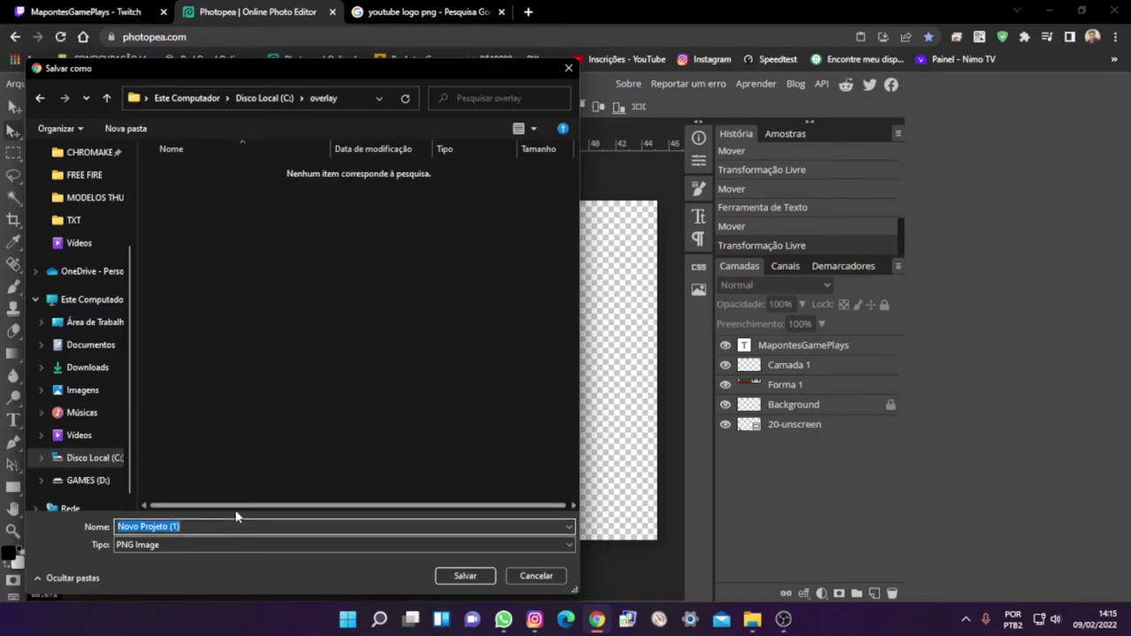
{"action": "type", "text": "background"}
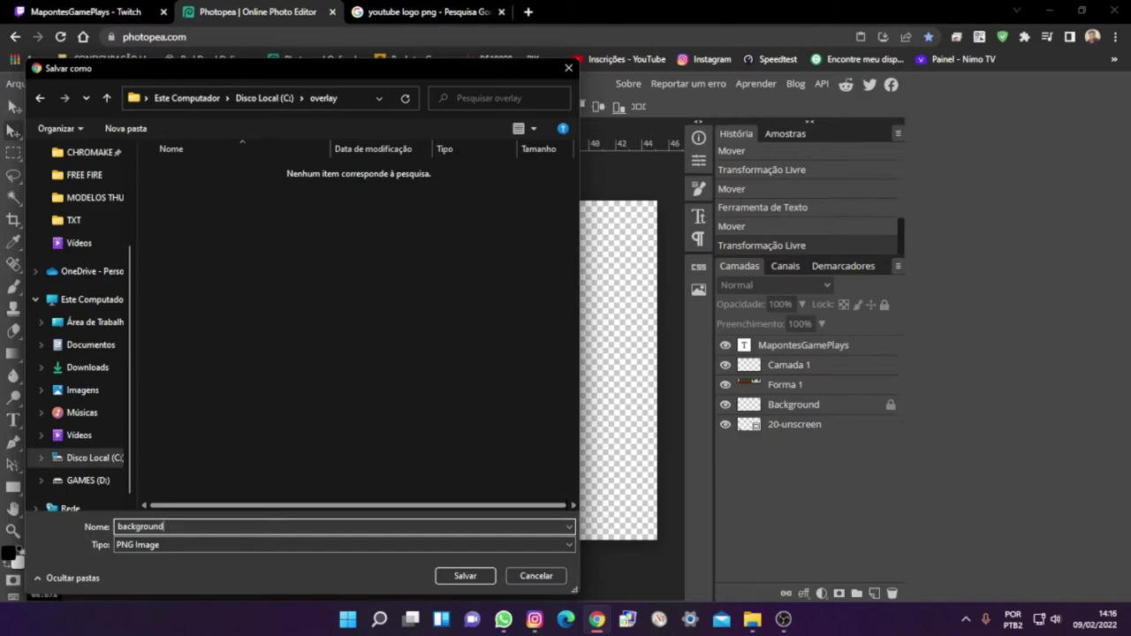
{"action": "key", "text": "Return"}
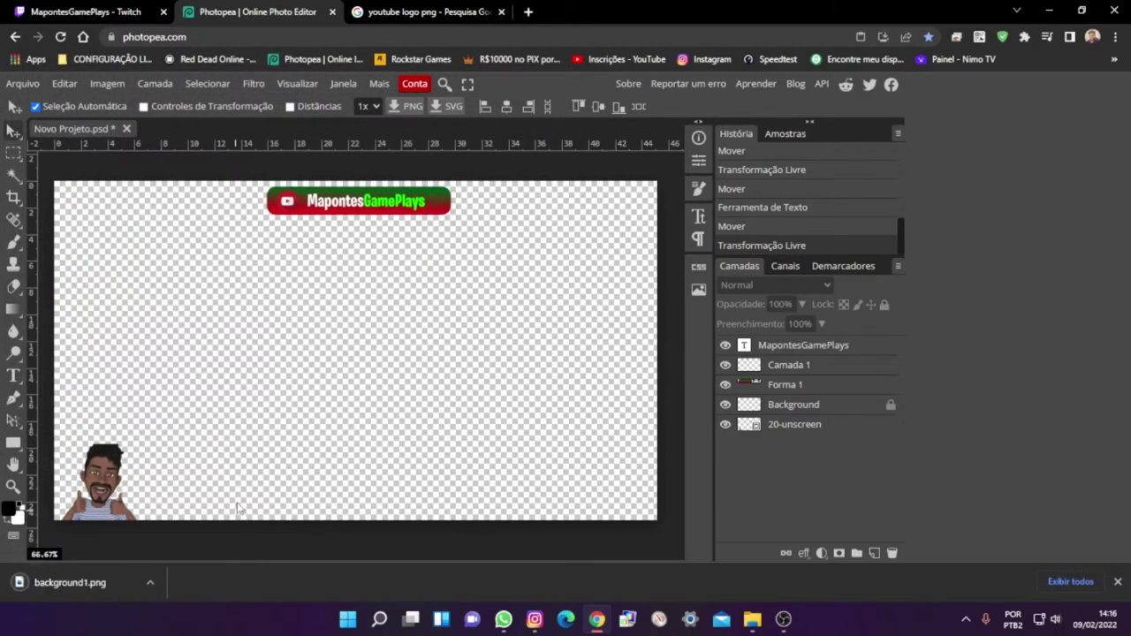
Step: Switch to the Twitch page and open the GeForce Experience live streaming settings with Twitch as the destination
{"action": "left_click", "coordinate": [111, 19]}
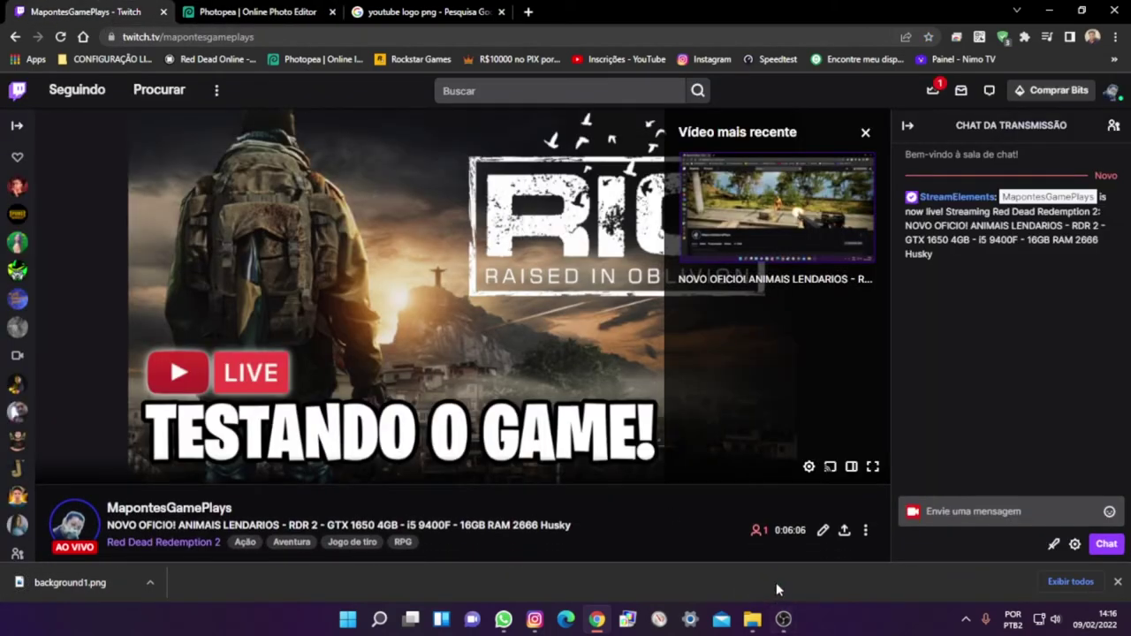
{"action": "key", "text": "alt+z"}
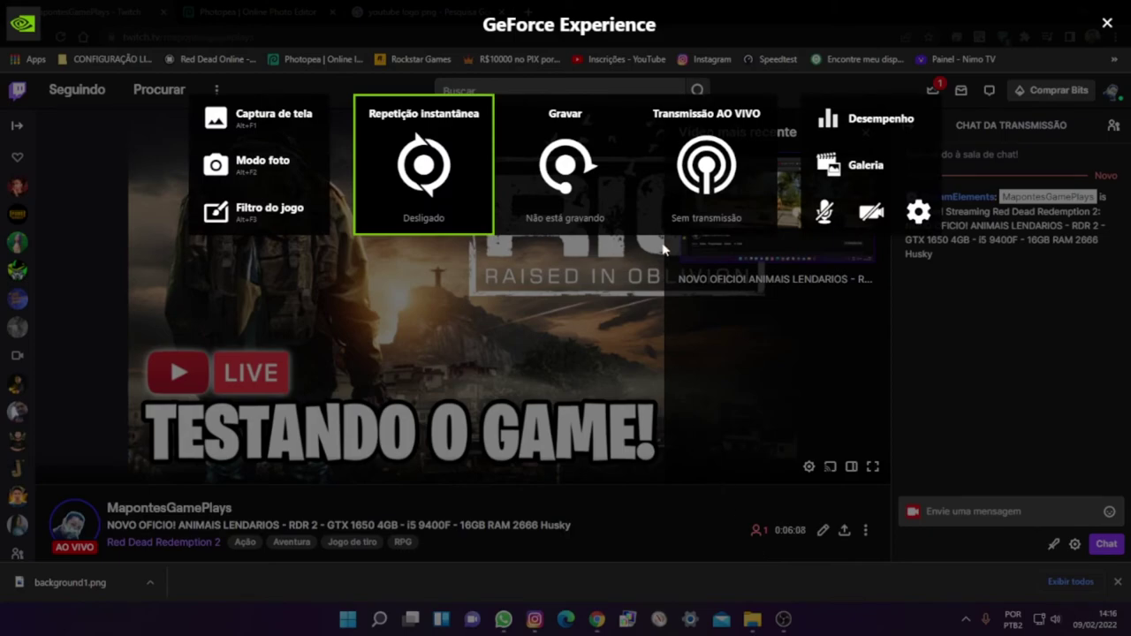
{"action": "left_click", "coordinate": [915, 216]}
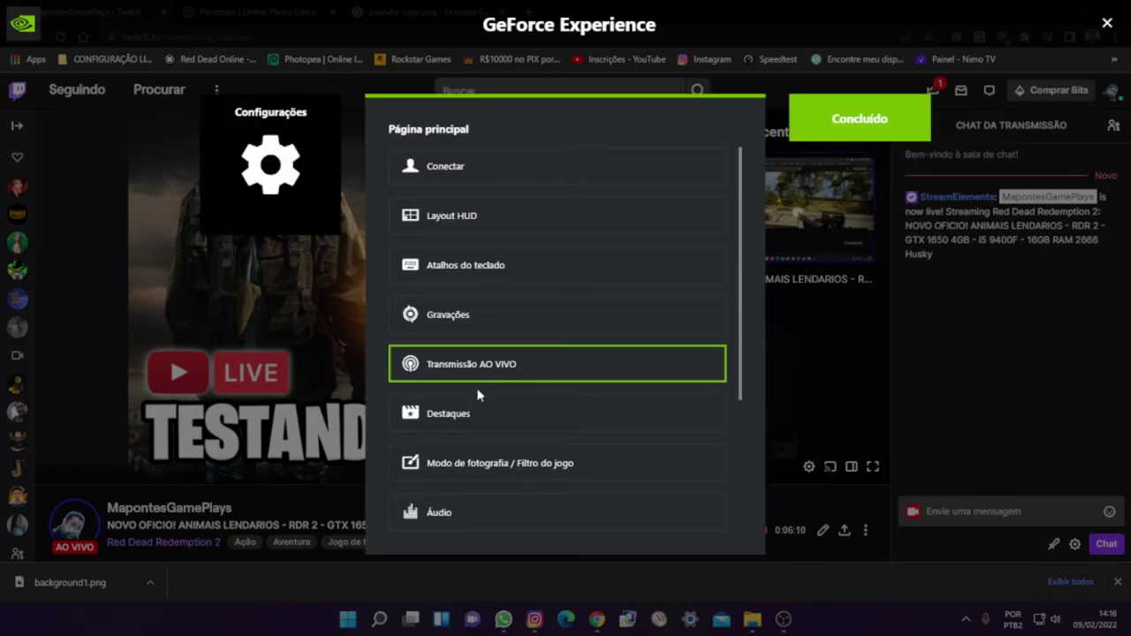
{"action": "scroll", "coordinate": [466, 280], "scroll_direction": "down", "scroll_amount": 2}
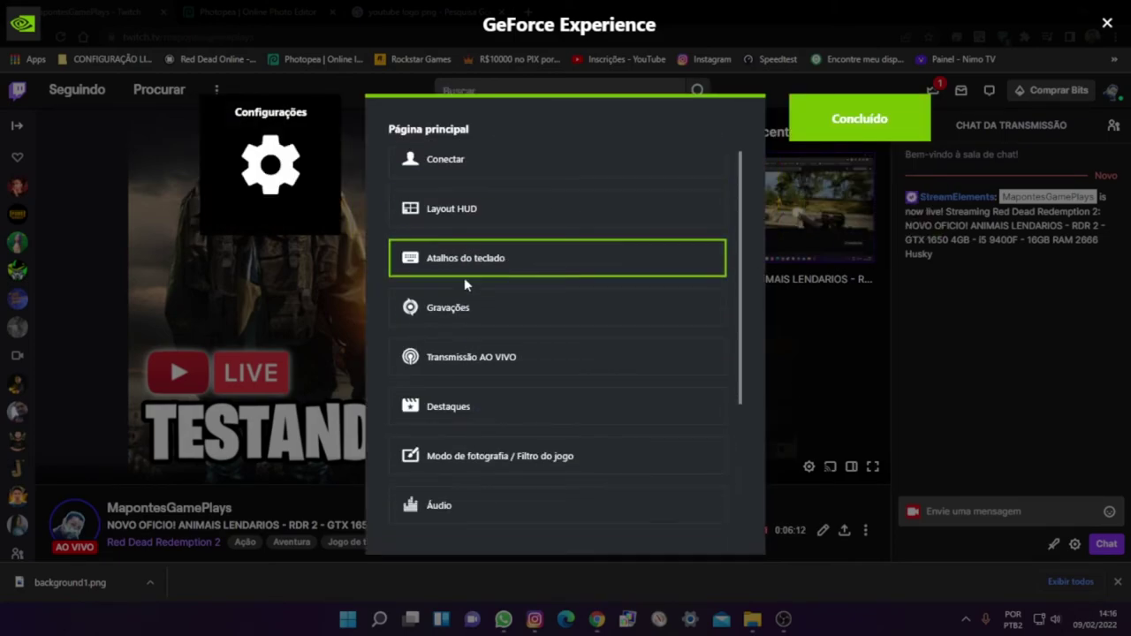
{"action": "left_click", "coordinate": [470, 300]}
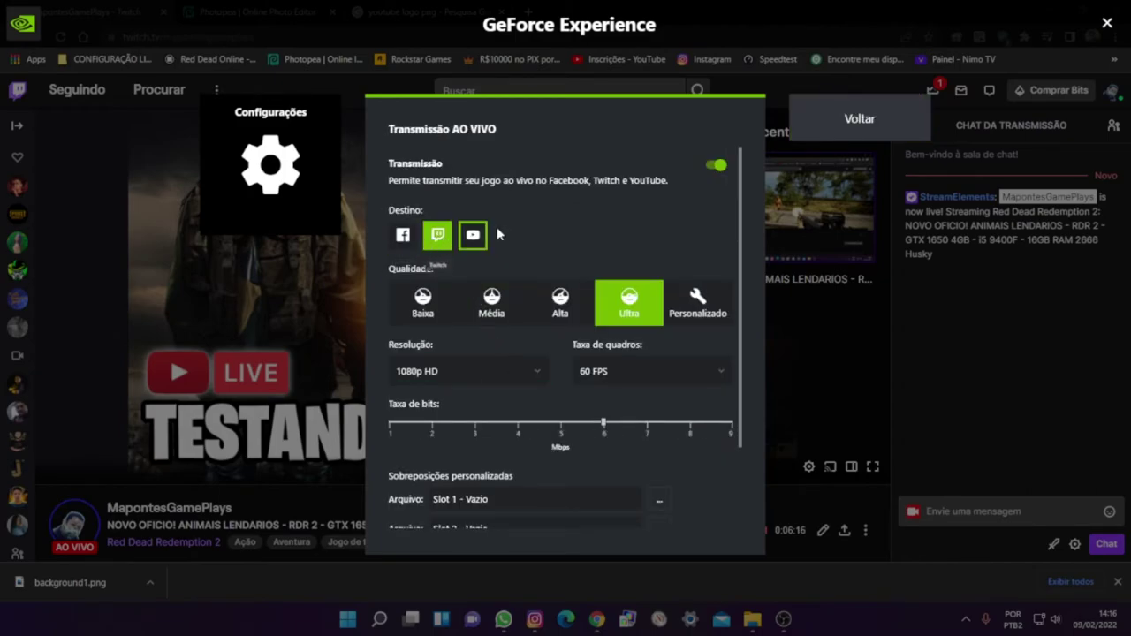
{"action": "left_click", "coordinate": [475, 236]}
{"action": "left_click", "coordinate": [437, 235]}
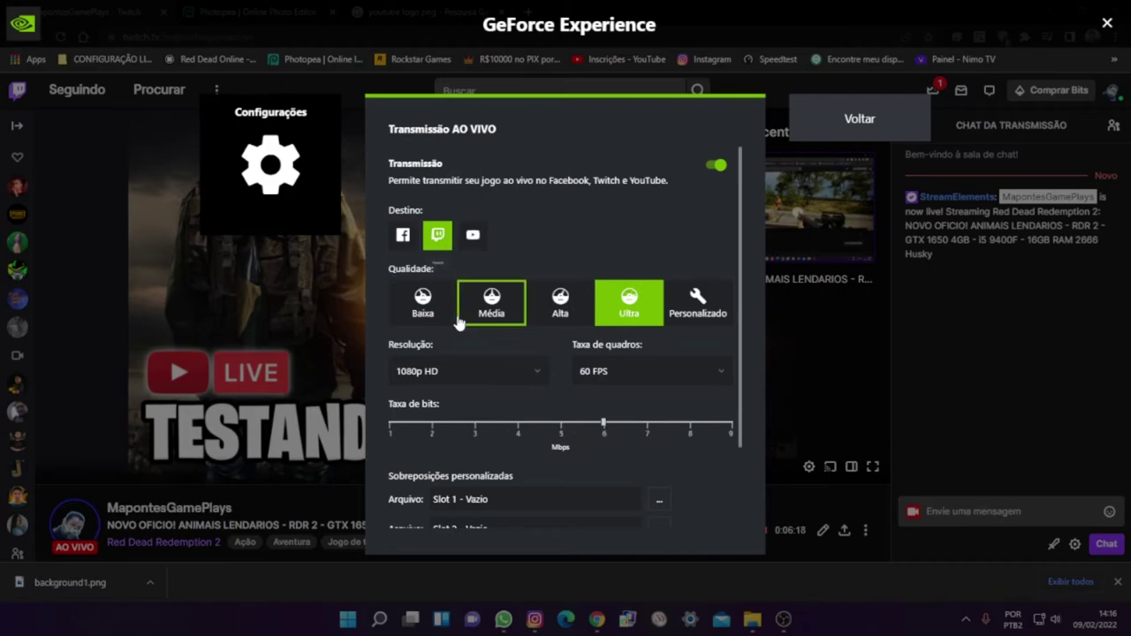
Step: Assign C:\overlay\background1.png to the first custom overlay slot
{"action": "scroll", "coordinate": [585, 469], "scroll_direction": "down", "scroll_amount": 2}
{"action": "left_click", "coordinate": [659, 400]}
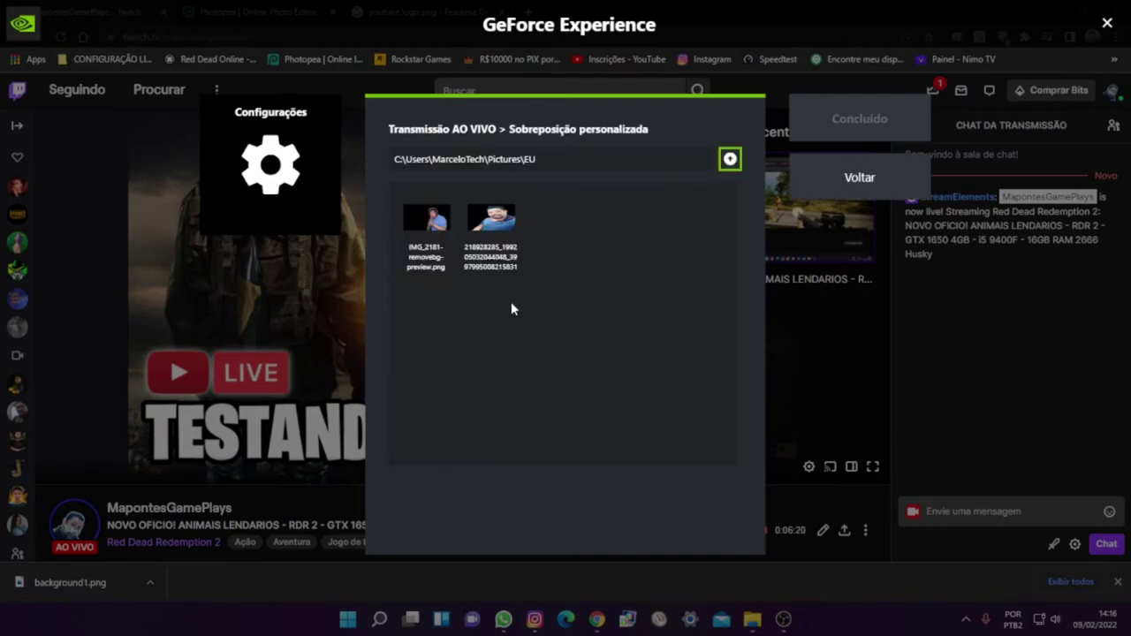
{"action": "left_click", "coordinate": [728, 161]}
{"action": "left_click", "coordinate": [727, 161]}
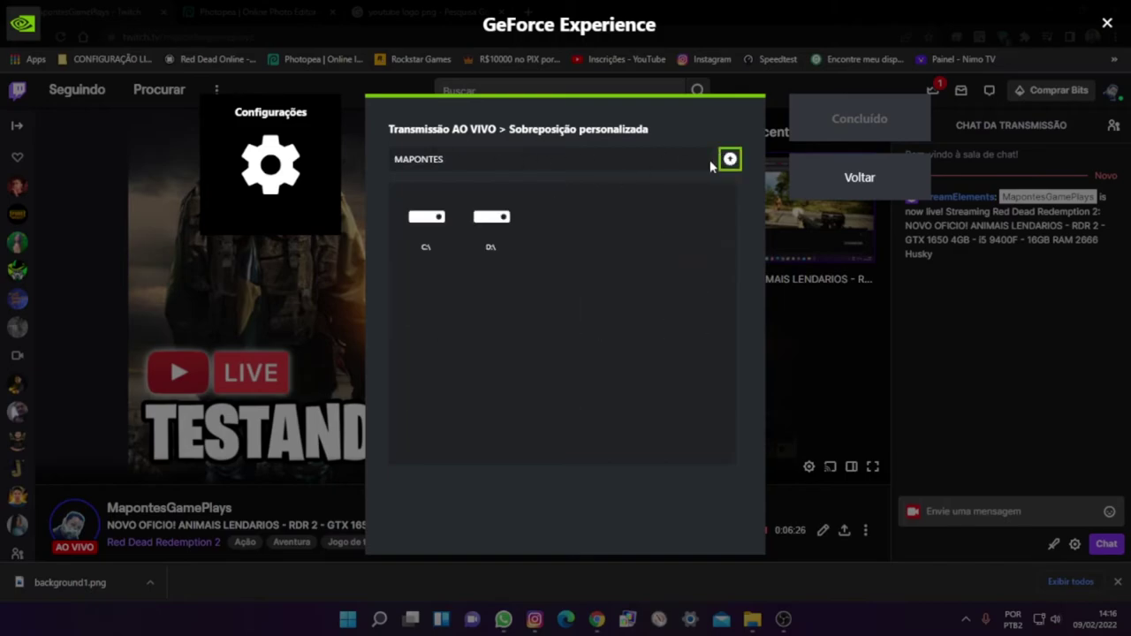
{"action": "left_click", "coordinate": [427, 219]}
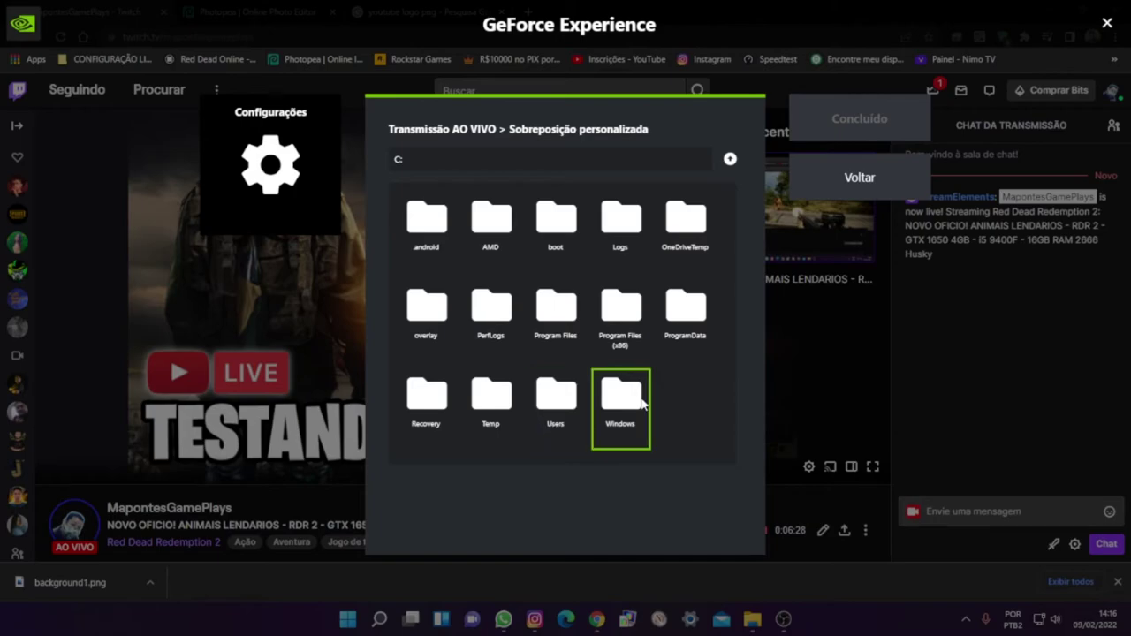
{"action": "left_click", "coordinate": [425, 322]}
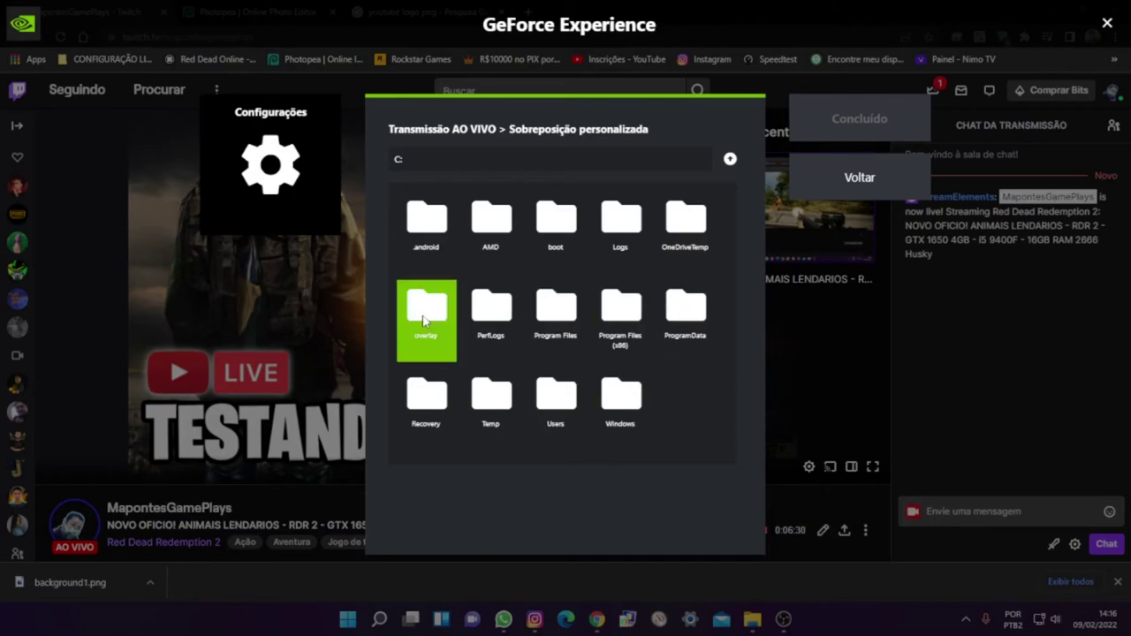
{"action": "left_click", "coordinate": [421, 226]}
{"action": "left_click", "coordinate": [422, 226]}
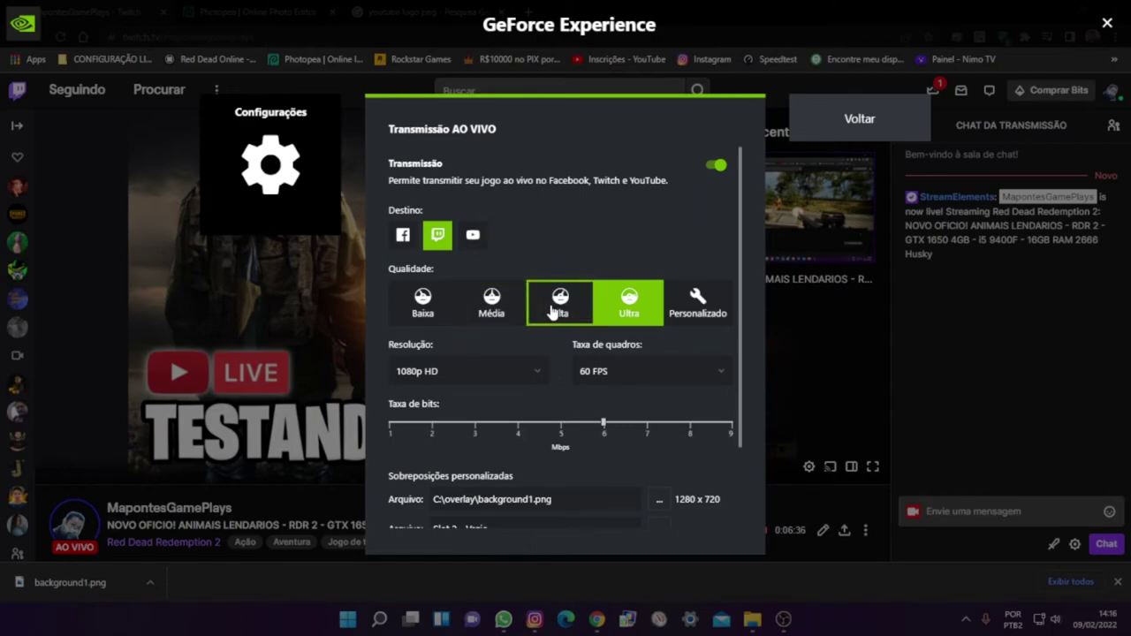
Step: Set the Twitch live streaming quality to the Alta preset and review the remaining streaming settings
{"action": "left_click", "coordinate": [555, 311]}
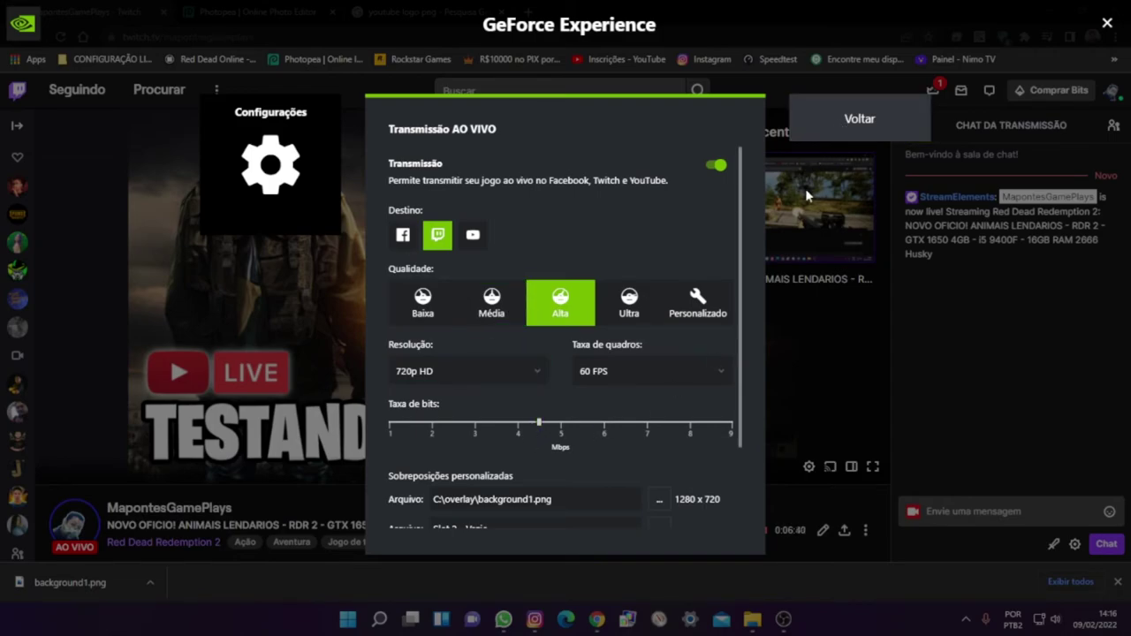
{"action": "scroll", "coordinate": [670, 441], "scroll_direction": "down", "scroll_amount": 2}
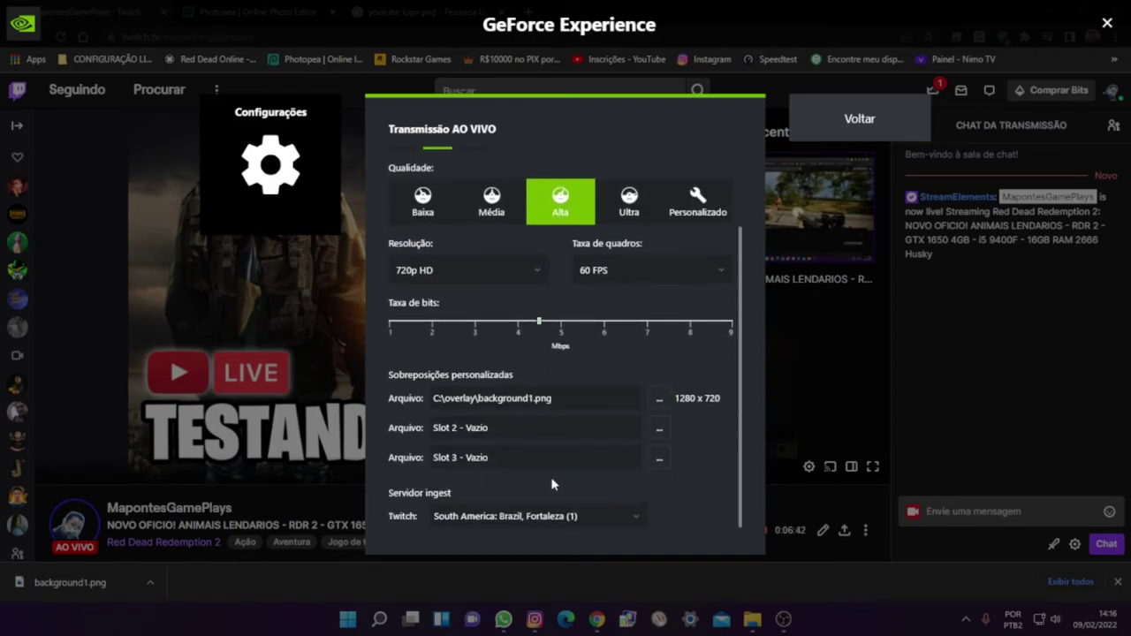
Step: Leave the live streaming settings and start a live broadcast to Twitch with the existing title, then return to the channel page
{"action": "left_click", "coordinate": [875, 123]}
{"action": "left_click", "coordinate": [841, 121]}
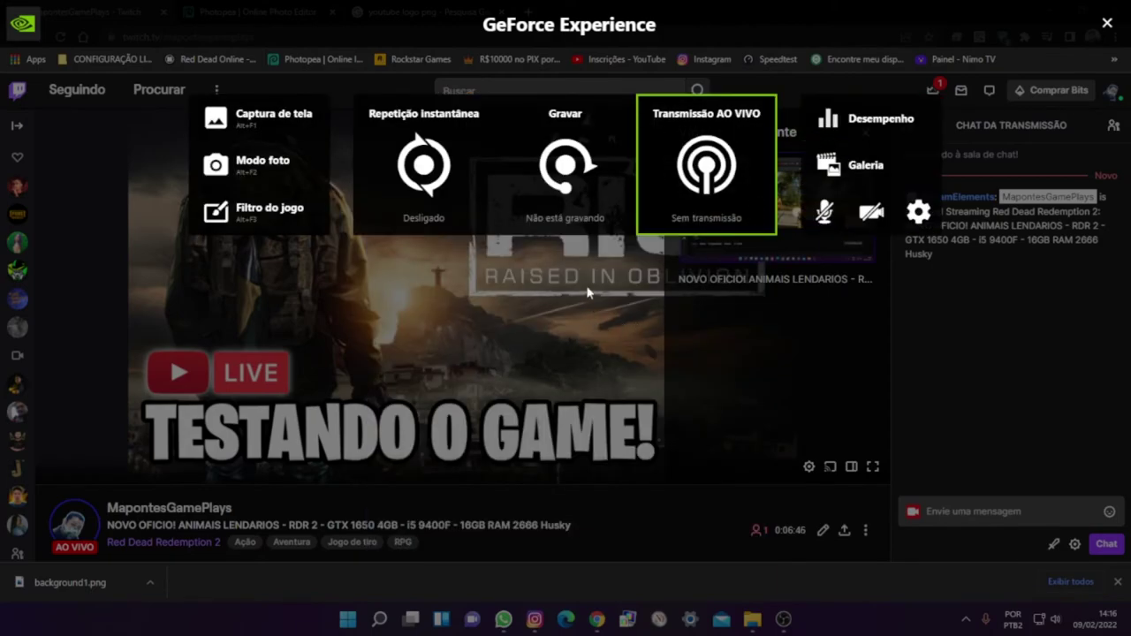
{"action": "left_click", "coordinate": [681, 221]}
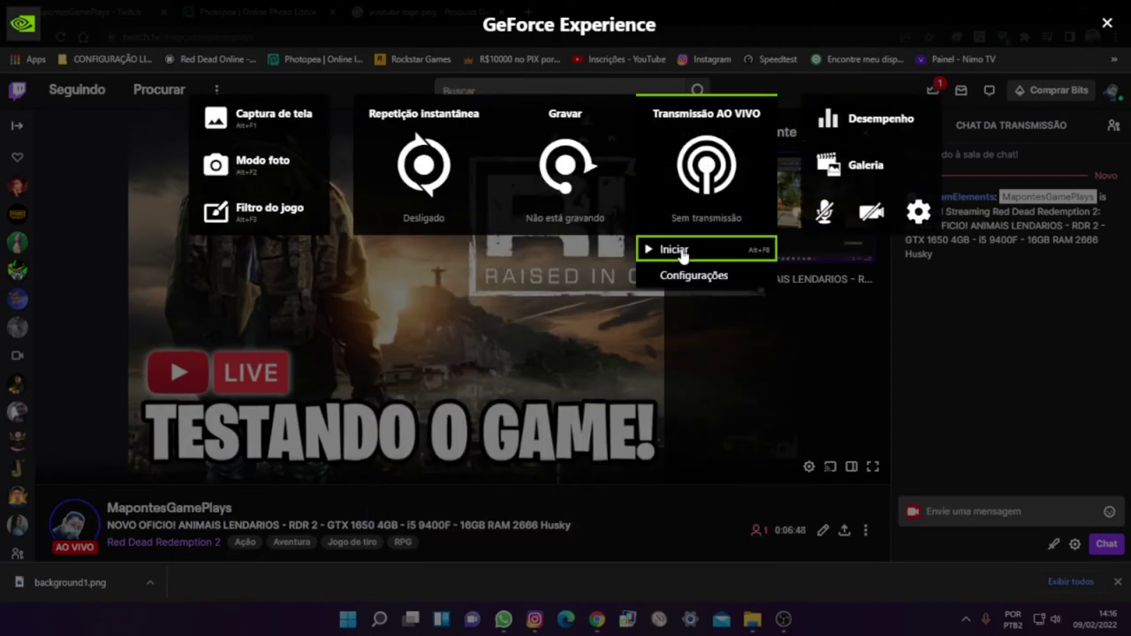
{"action": "left_click", "coordinate": [681, 251]}
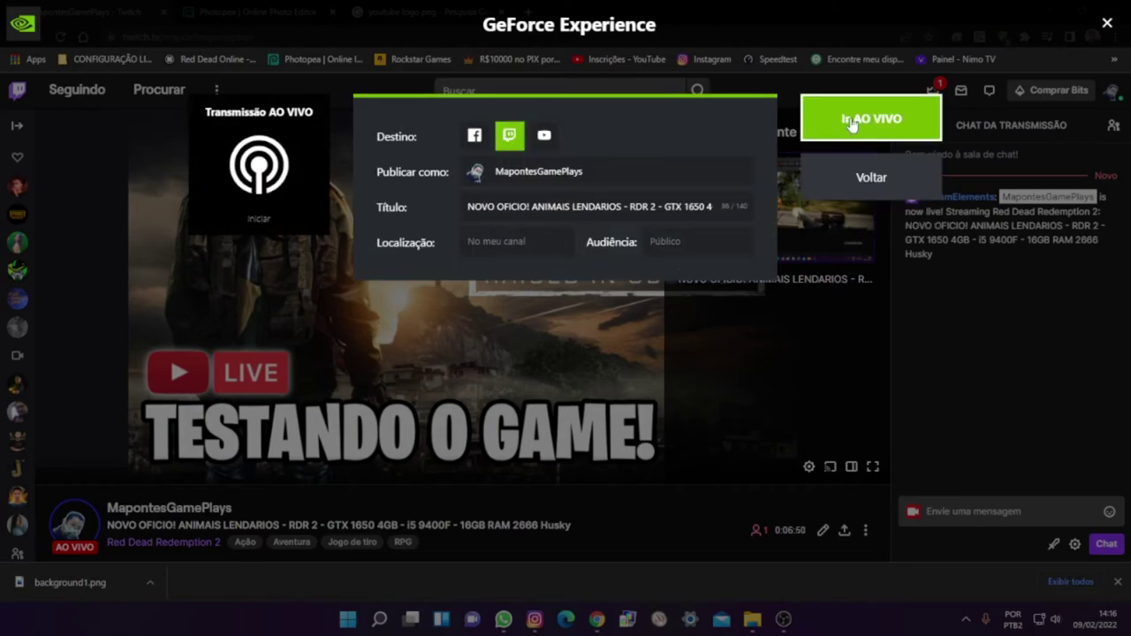
{"action": "left_click", "coordinate": [850, 124]}
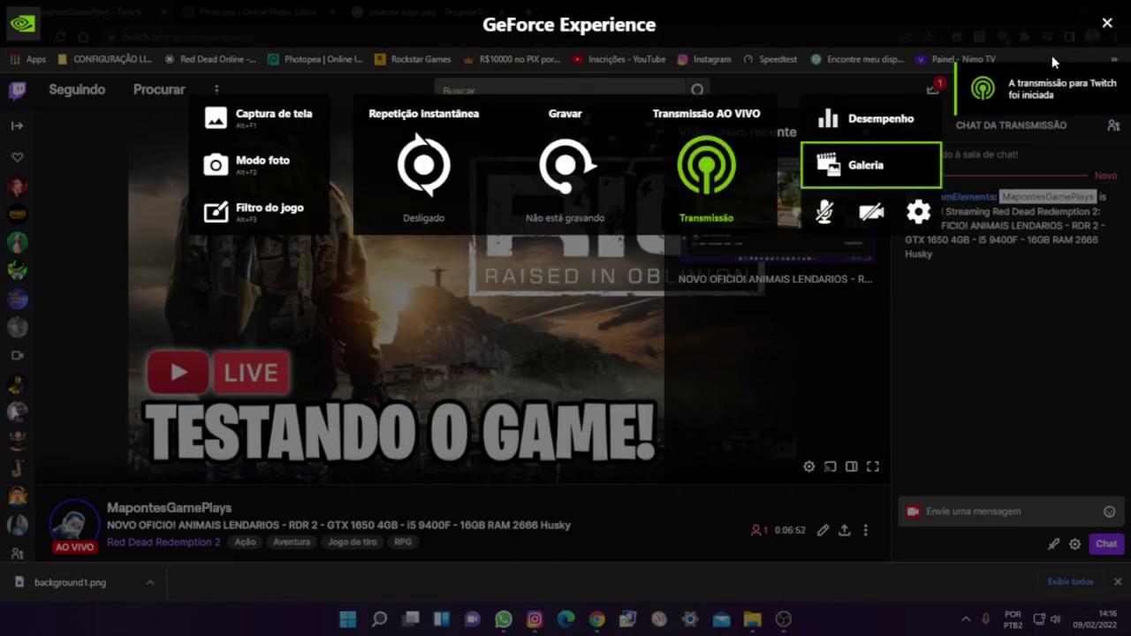
{"action": "left_click", "coordinate": [1107, 23]}
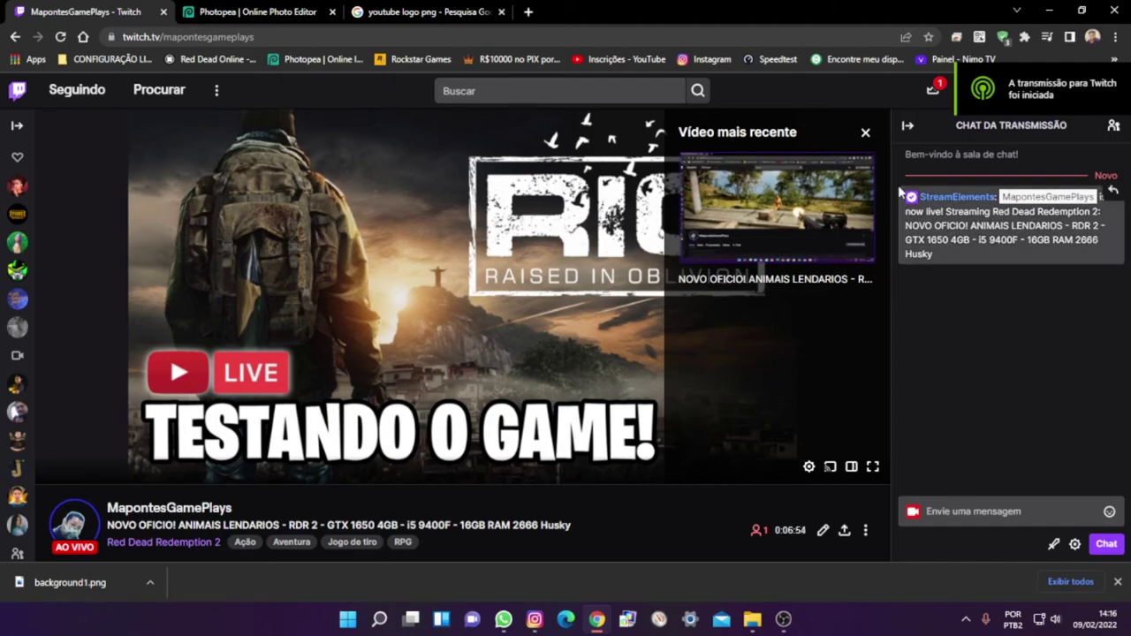
Step: Set the microphone to always on (Sempre ligado) in the GeForce Experience overlay and close the overlay
{"action": "key", "text": "alt+z"}
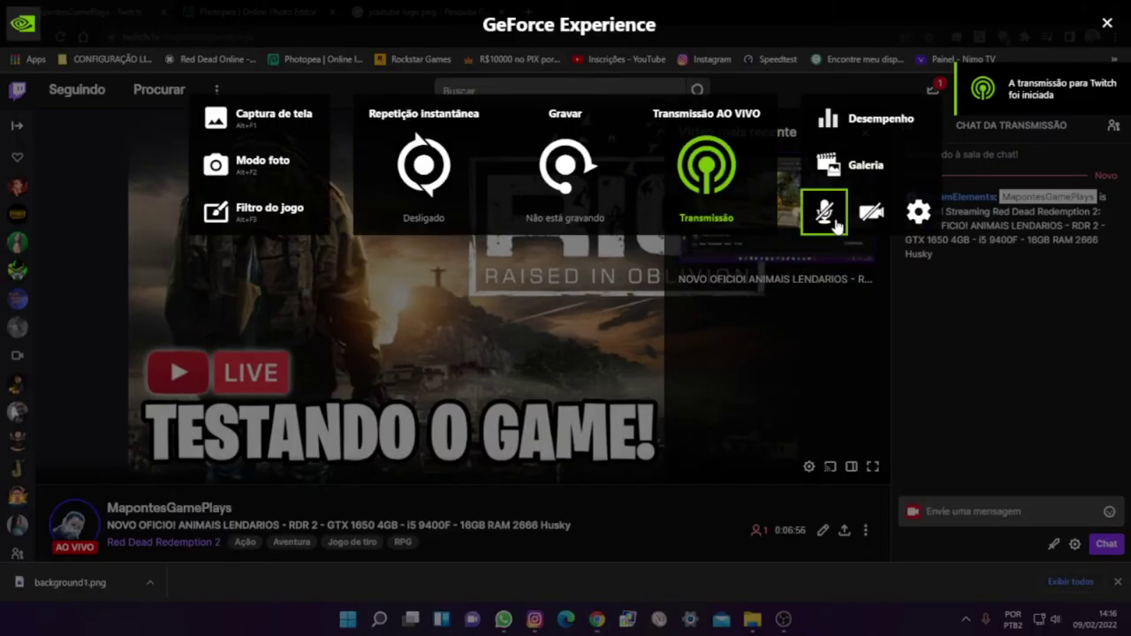
{"action": "left_click", "coordinate": [823, 212]}
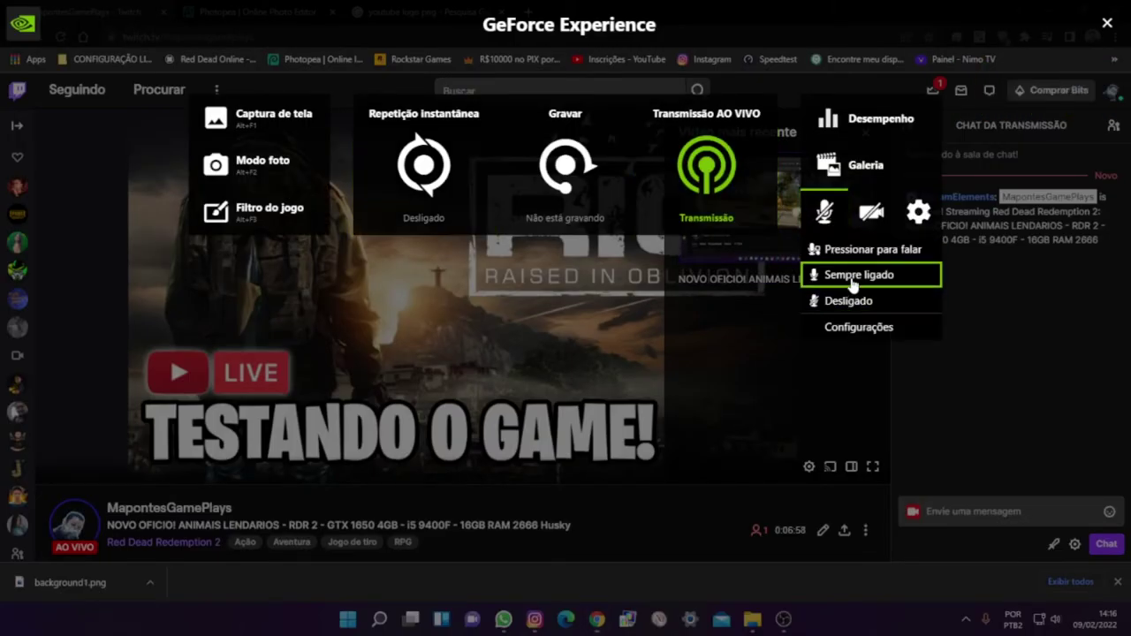
{"action": "left_click", "coordinate": [855, 275]}
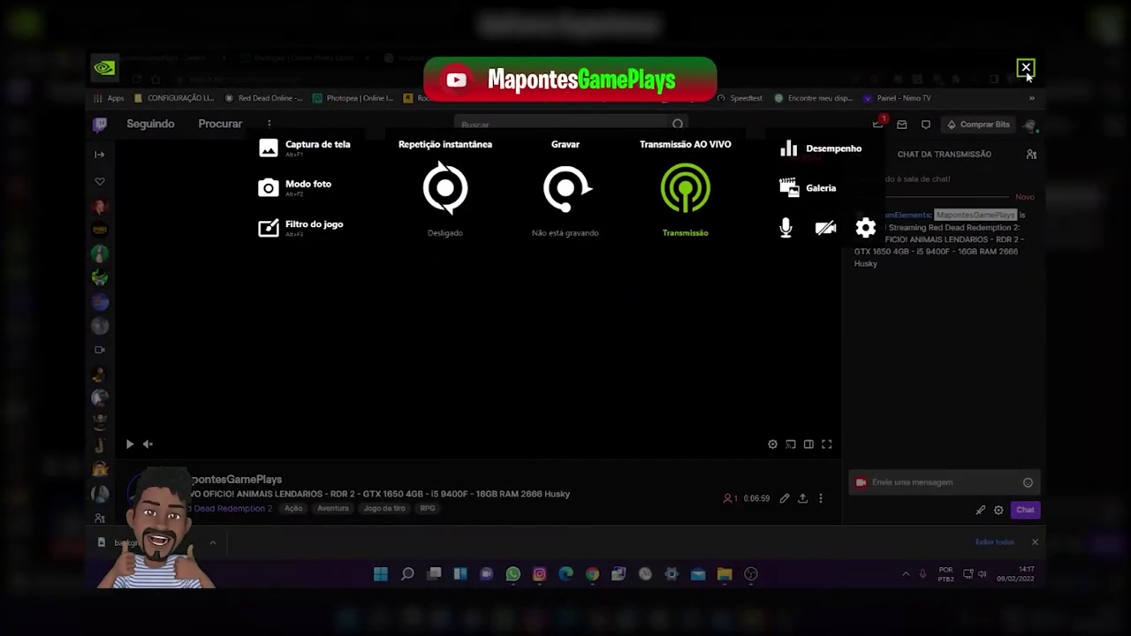
{"action": "left_click", "coordinate": [1107, 23]}
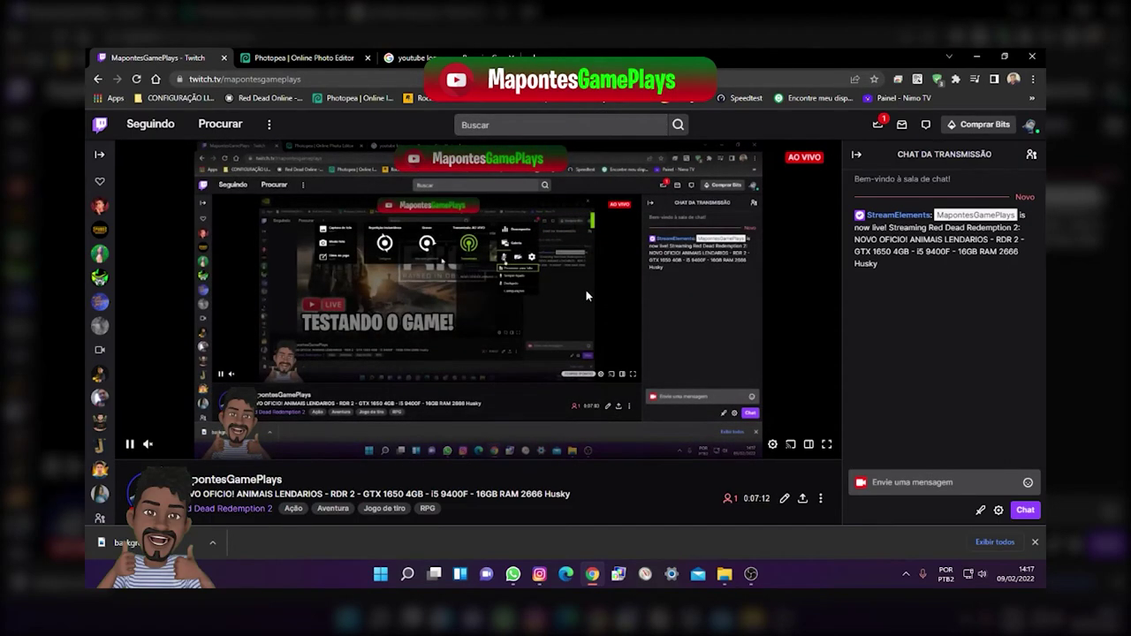
Step: Minimize the browser window to show the desktop and launch BlueStacks 5
{"action": "left_click", "coordinate": [977, 55]}
{"action": "left_click", "coordinate": [812, 93]}
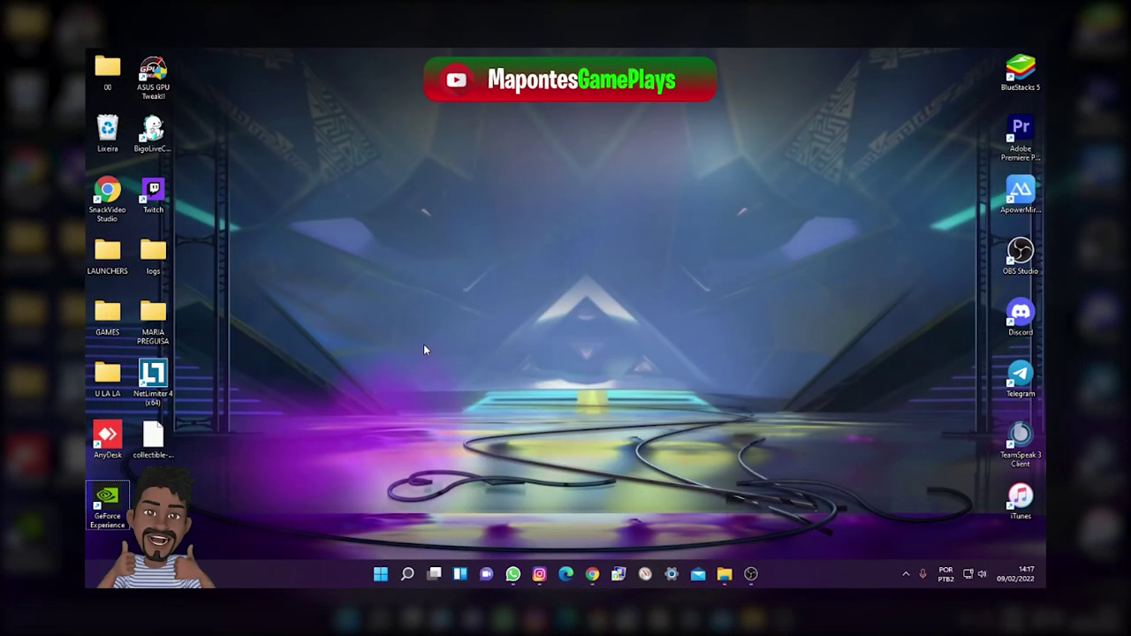
{"action": "double_click", "coordinate": [1021, 75]}
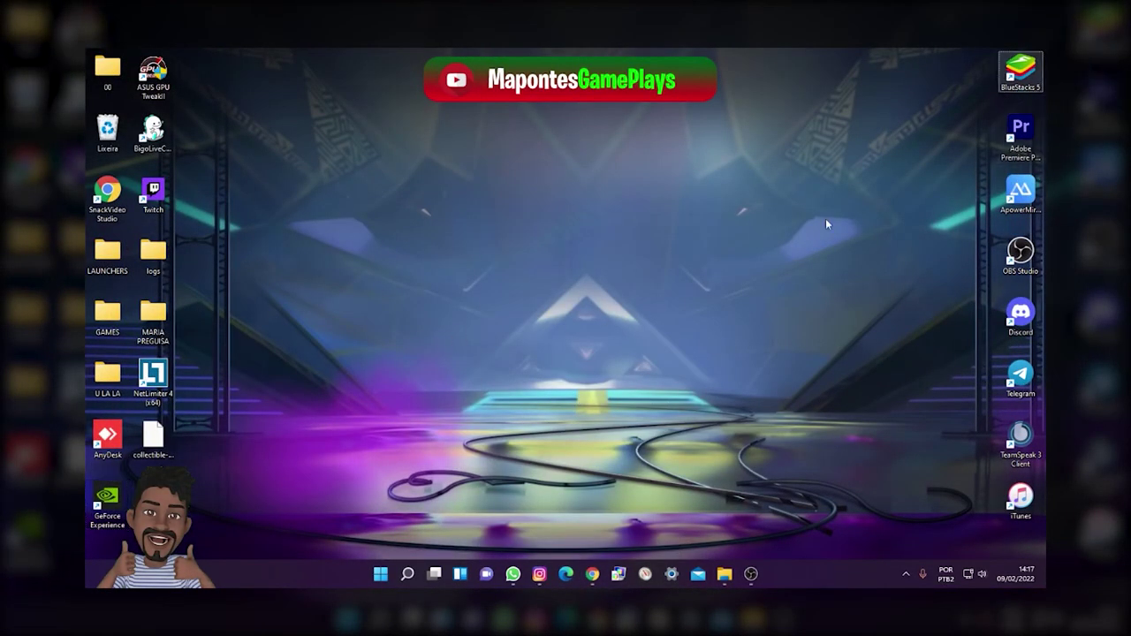